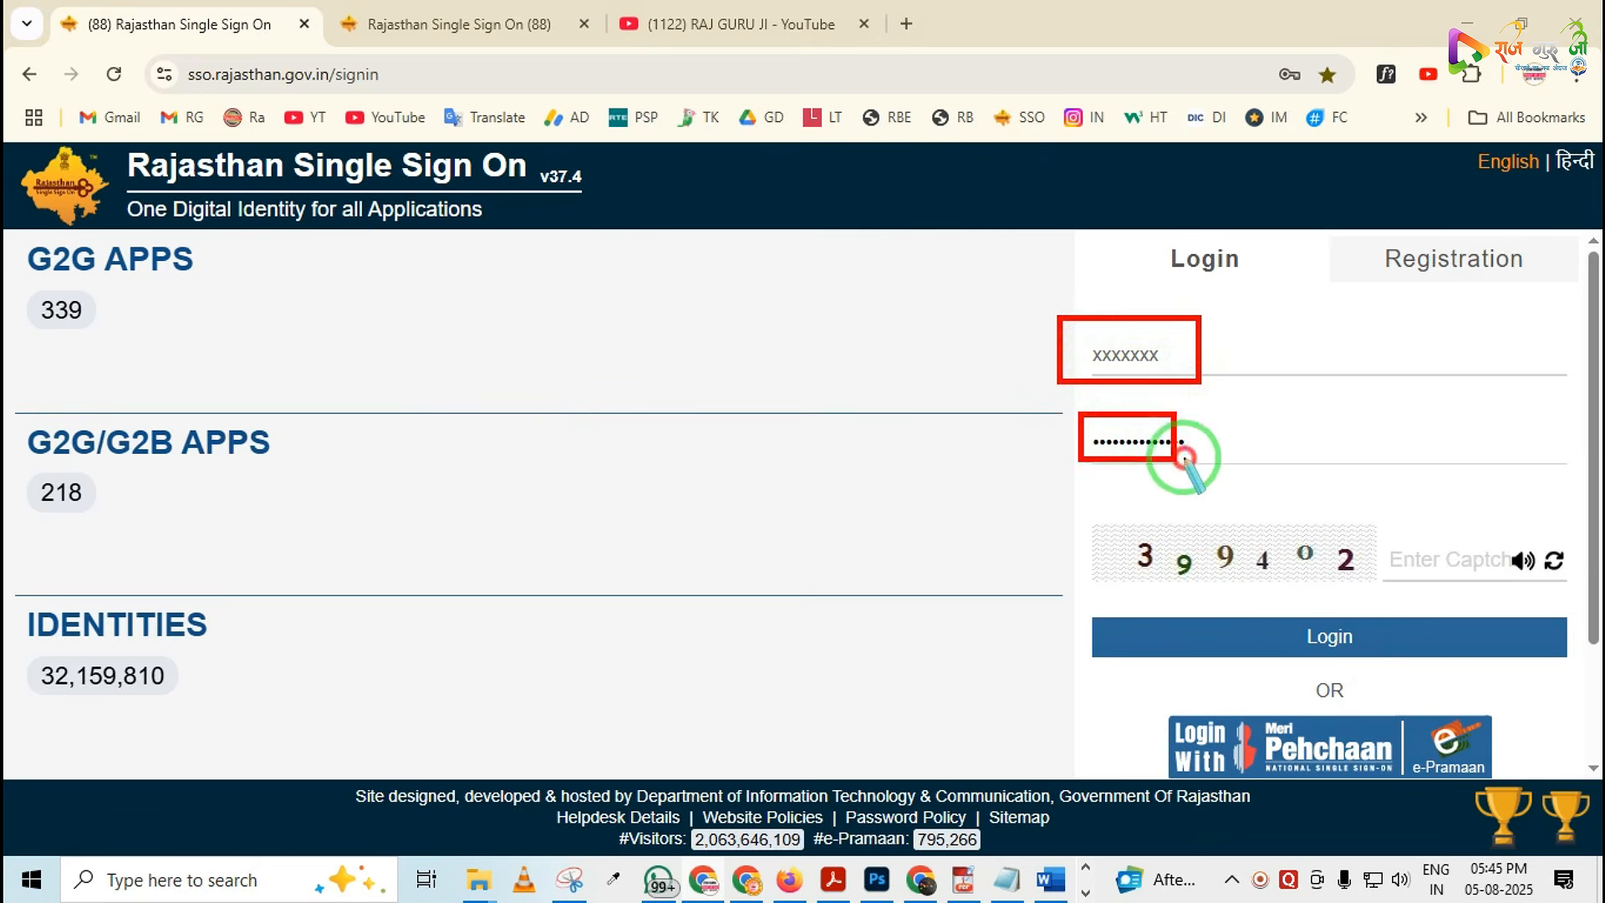
Step: Sign in to Rajasthan SSO with the entered credentials and captcha
{"action": "left_click_drag", "start_coordinate": [1107, 491], "coordinate": [1221, 583]}
{"action": "mouse_move", "coordinate": [1413, 520]}
{"action": "left_mouse_down"}
{"action": "mouse_move", "coordinate": [1425, 555]}
{"action": "mouse_move", "coordinate": [1528, 592]}
{"action": "left_mouse_up"}
{"action": "left_click_drag", "start_coordinate": [1311, 607], "coordinate": [1417, 673]}
{"action": "right_click", "coordinate": [1253, 649]}
{"action": "left_click", "coordinate": [1180, 625]}
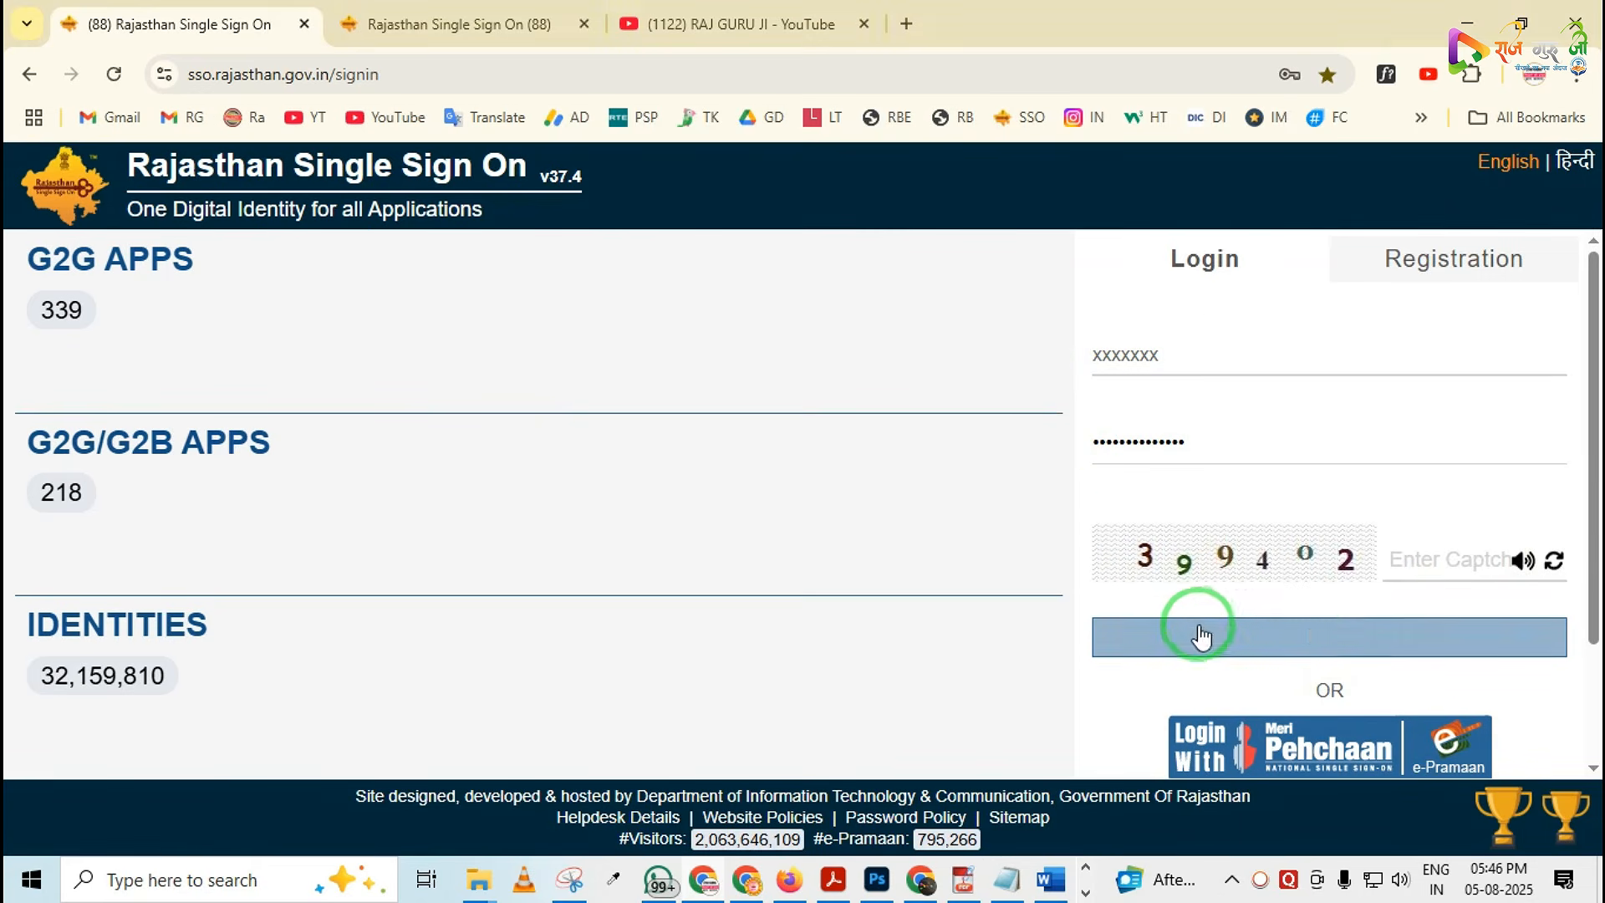
Step: Switch to the SSO dashboard tab listing recent apps, including Jan Aadhaar
{"action": "left_click", "coordinate": [468, 15]}
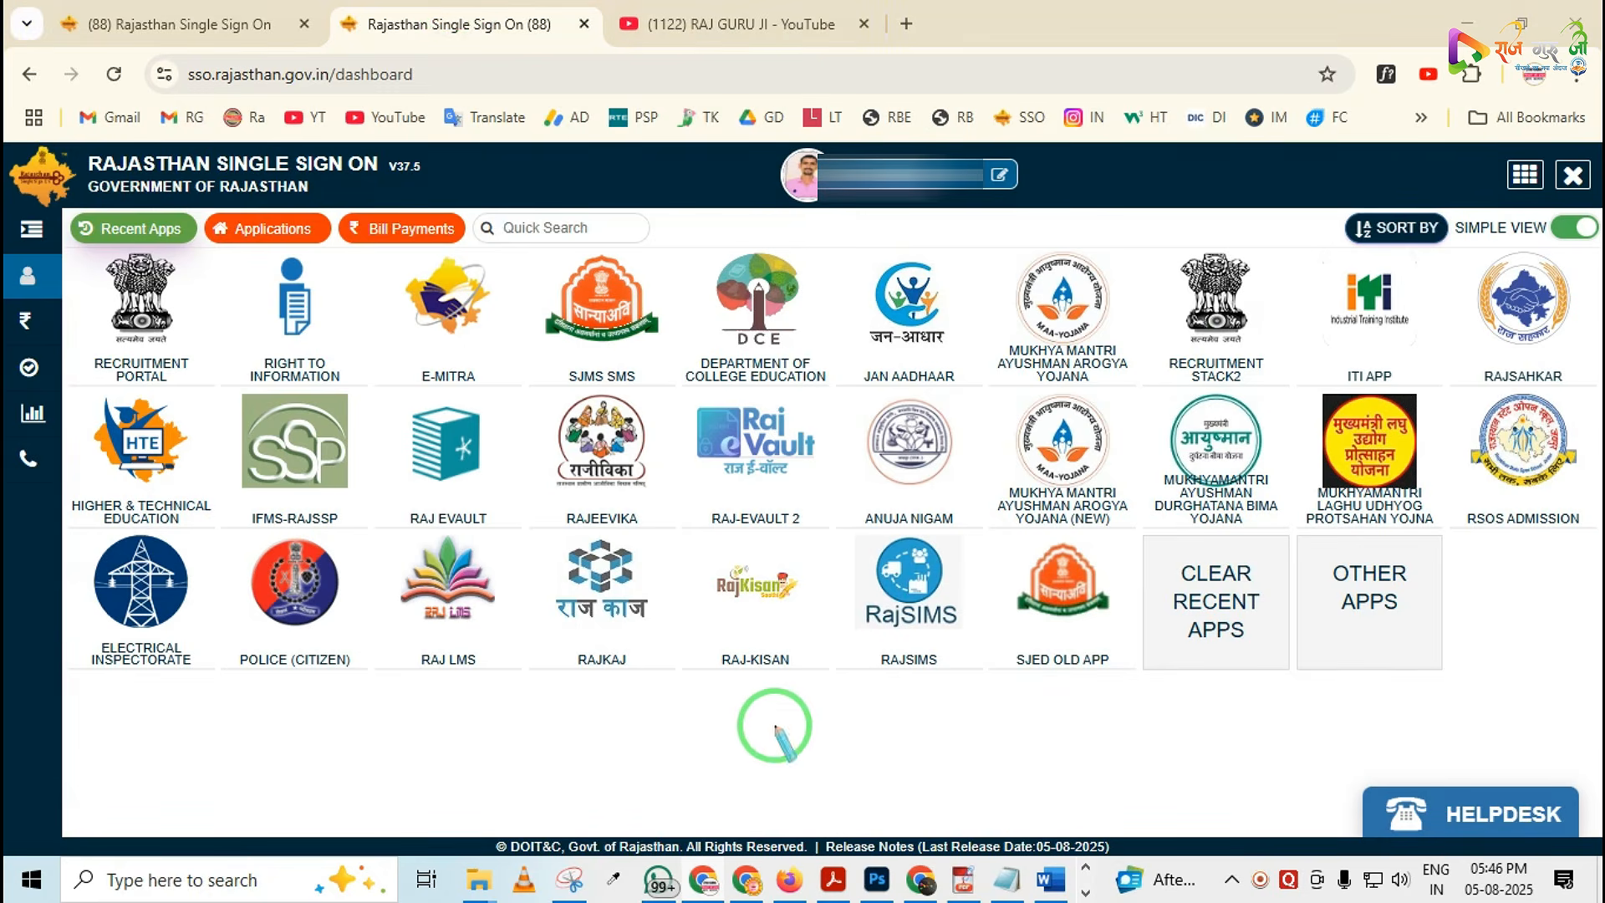
{"action": "mouse_move", "coordinate": [831, 249]}
{"action": "left_mouse_down"}
{"action": "mouse_move", "coordinate": [995, 418]}
{"action": "mouse_move", "coordinate": [976, 394]}
{"action": "left_mouse_up"}
{"action": "right_click", "coordinate": [938, 377]}
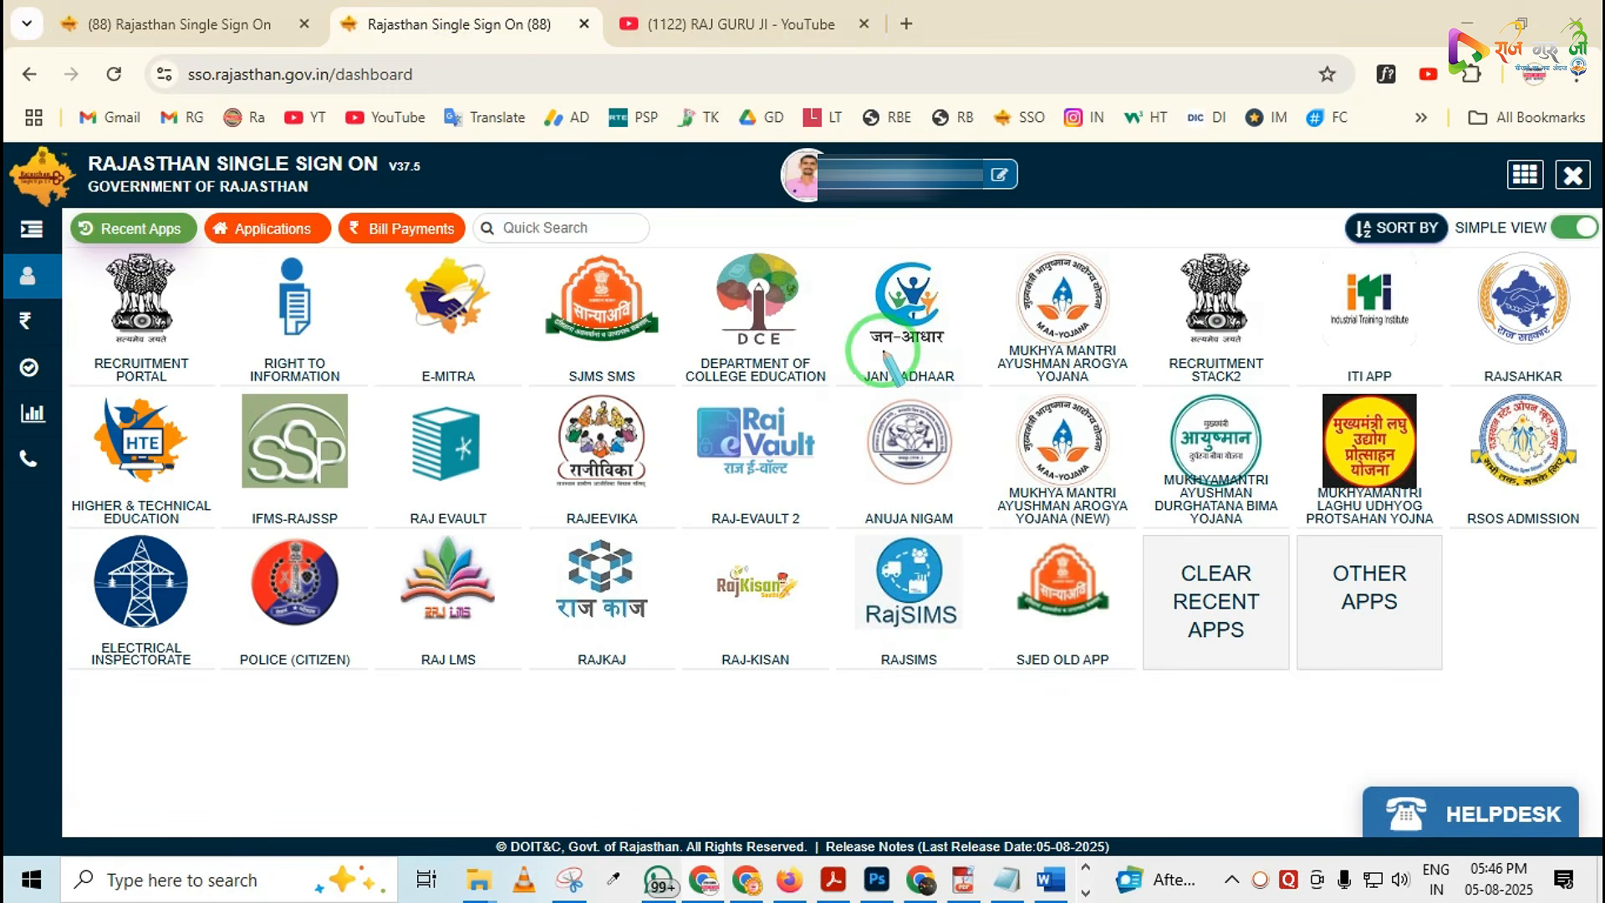
Step: Launch Jan Aadhaar from the SSO dashboard, accept the consent and request an OTP
{"action": "left_click", "coordinate": [910, 301]}
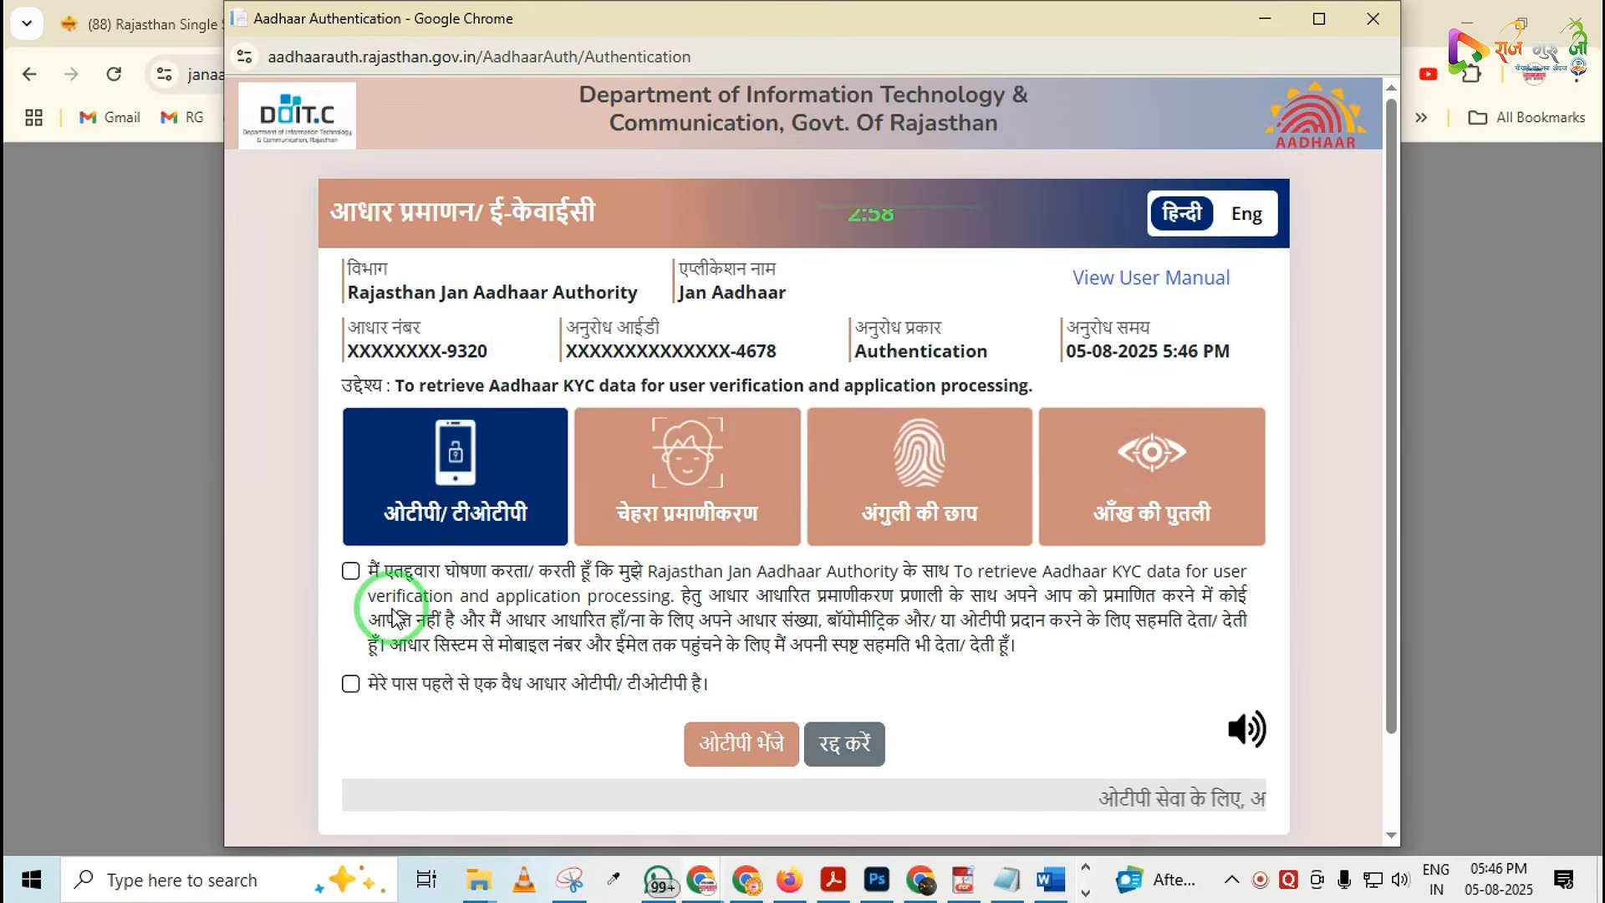
{"action": "left_click", "coordinate": [349, 571]}
{"action": "left_click", "coordinate": [740, 748]}
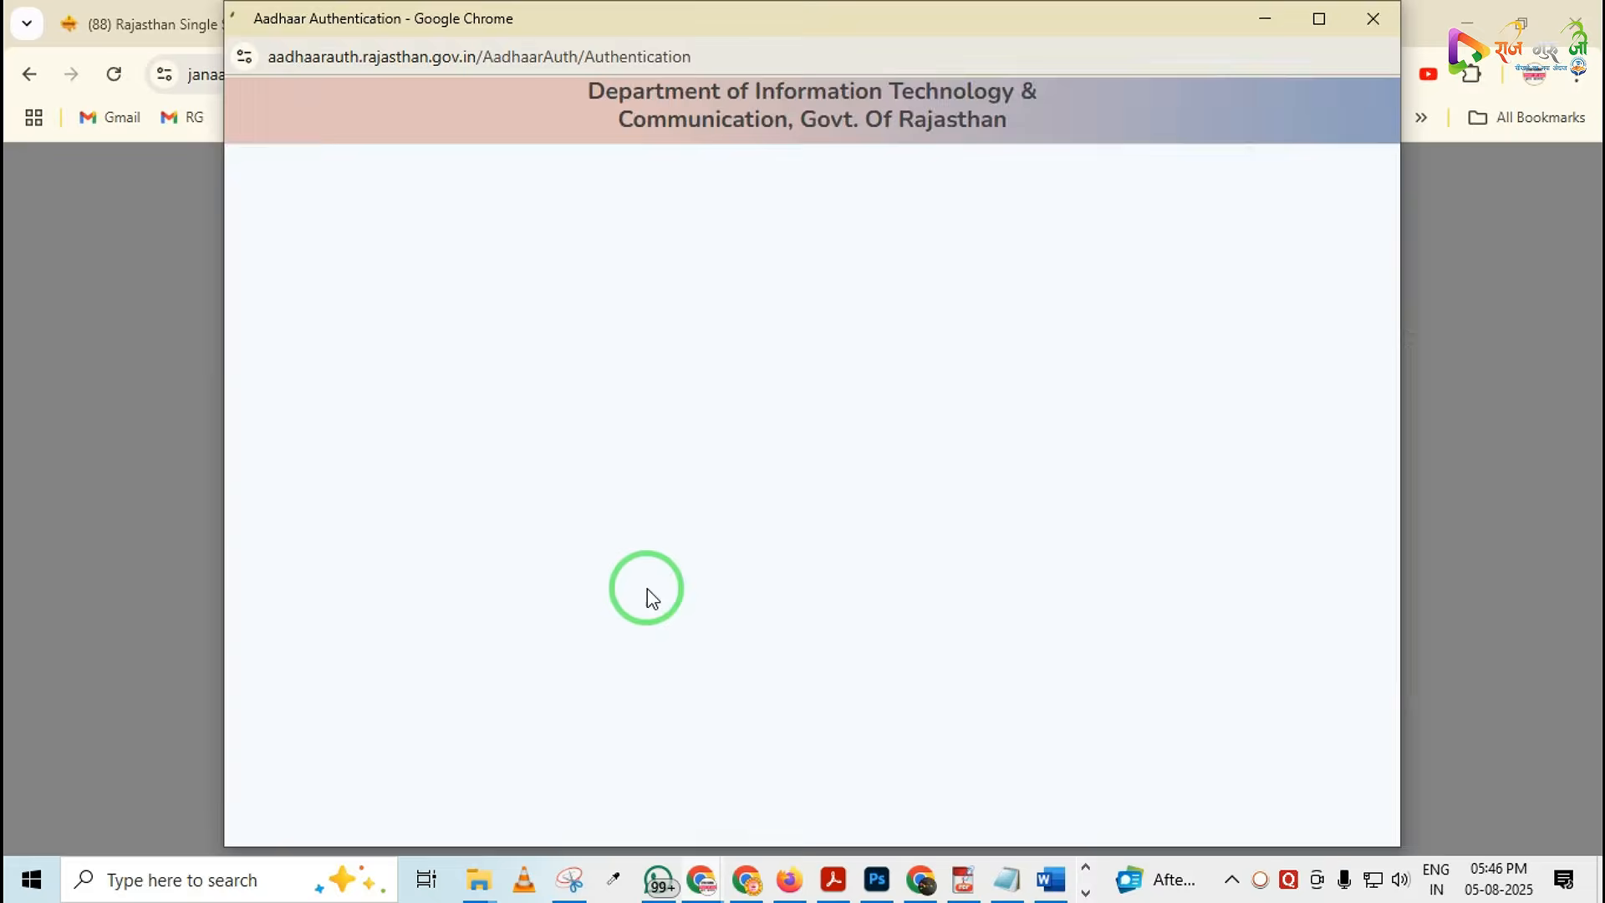
Step: Paste the received OTP and complete Aadhaar authentication into the portal
{"action": "scroll", "coordinate": [448, 673], "scroll_direction": "down", "scroll_amount": 3}
{"action": "left_click", "coordinate": [433, 552]}
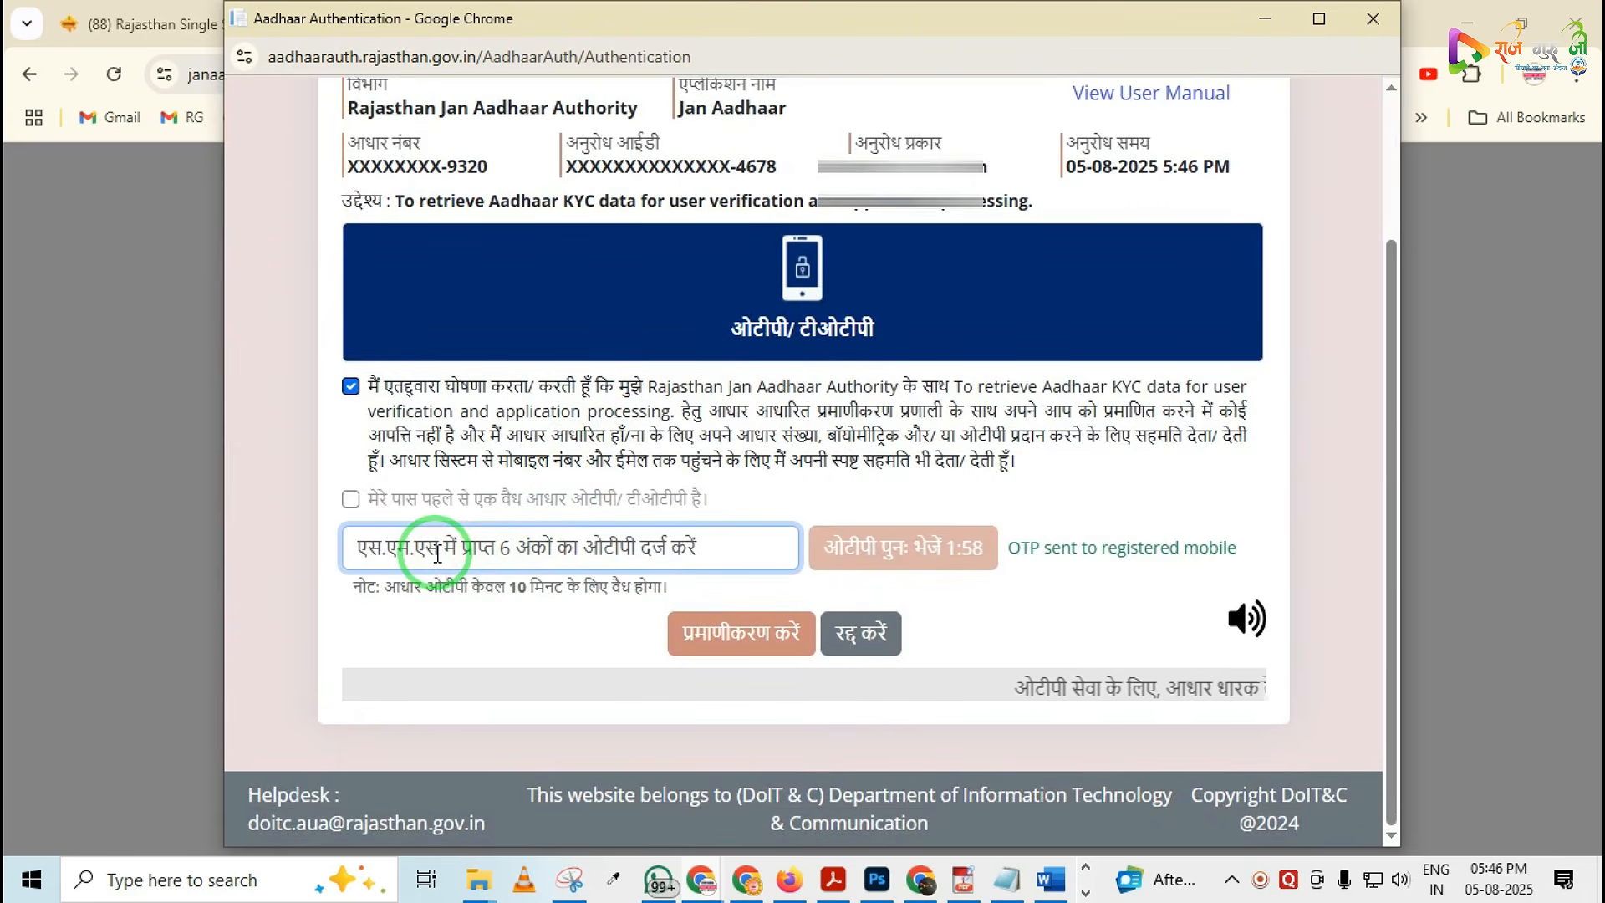
{"action": "key", "text": "ctrl+v"}
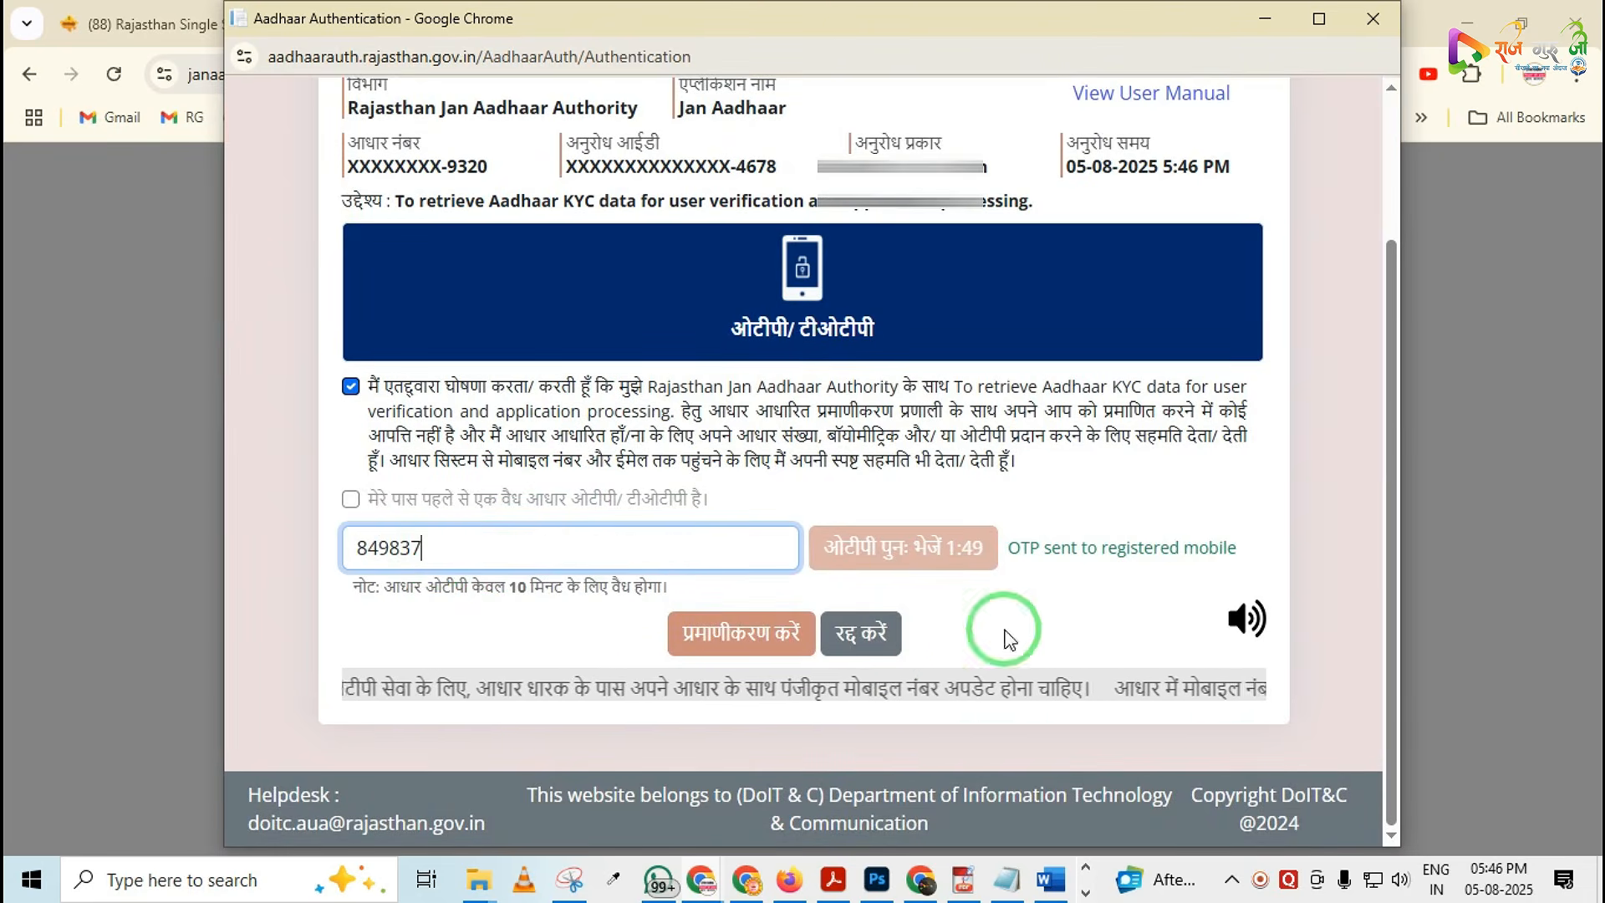
{"action": "left_click", "coordinate": [690, 639]}
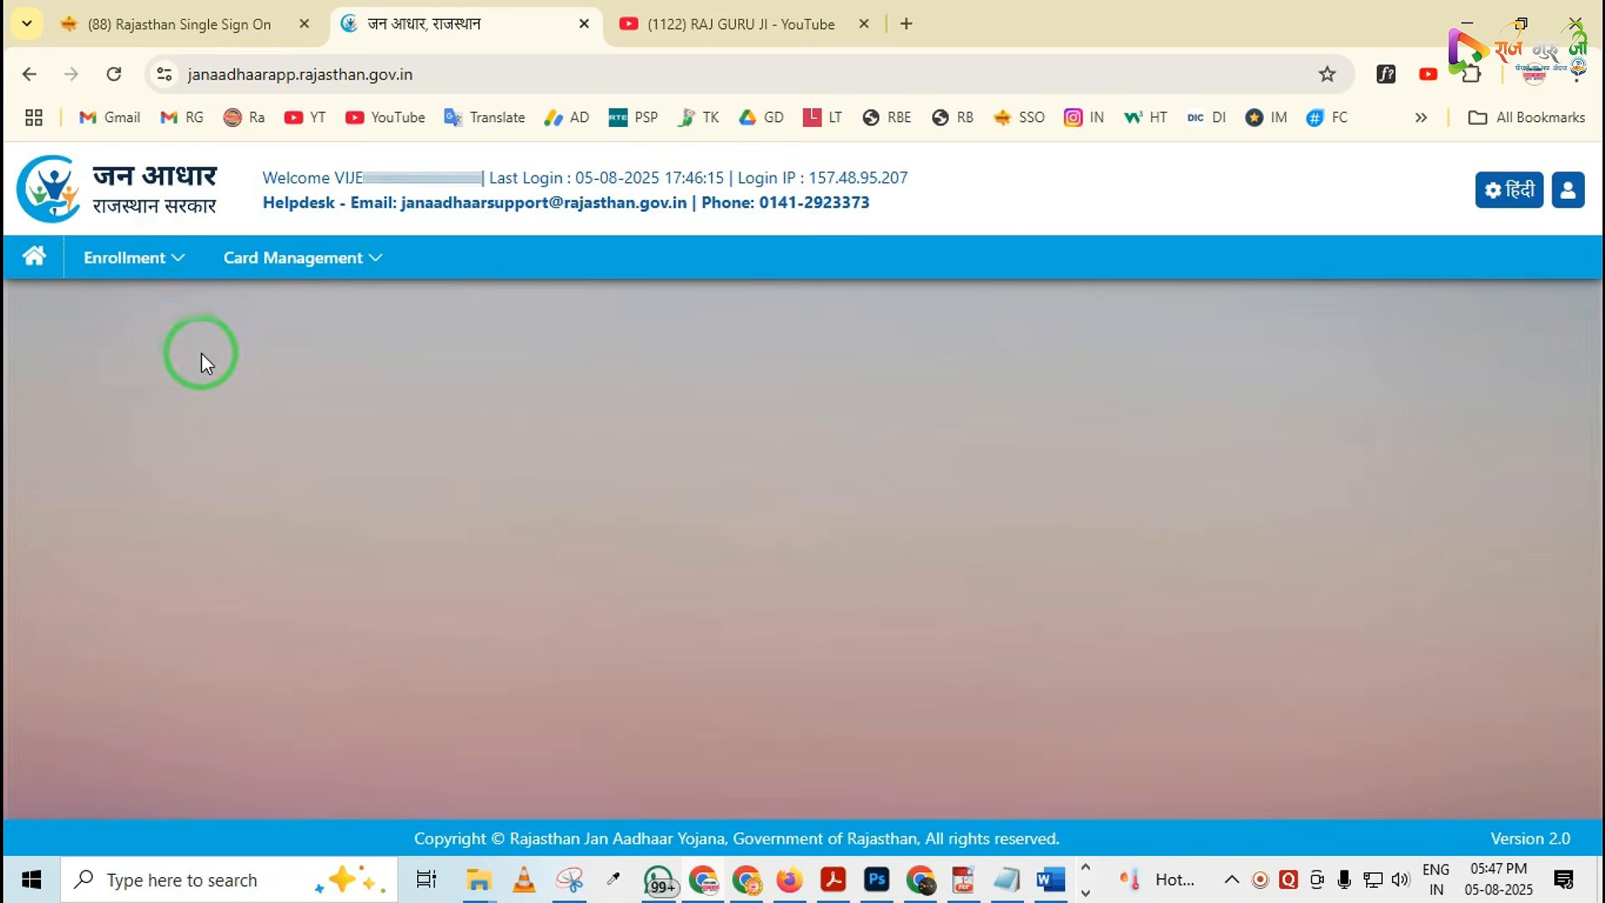
{"action": "left_click", "coordinate": [737, 21]}
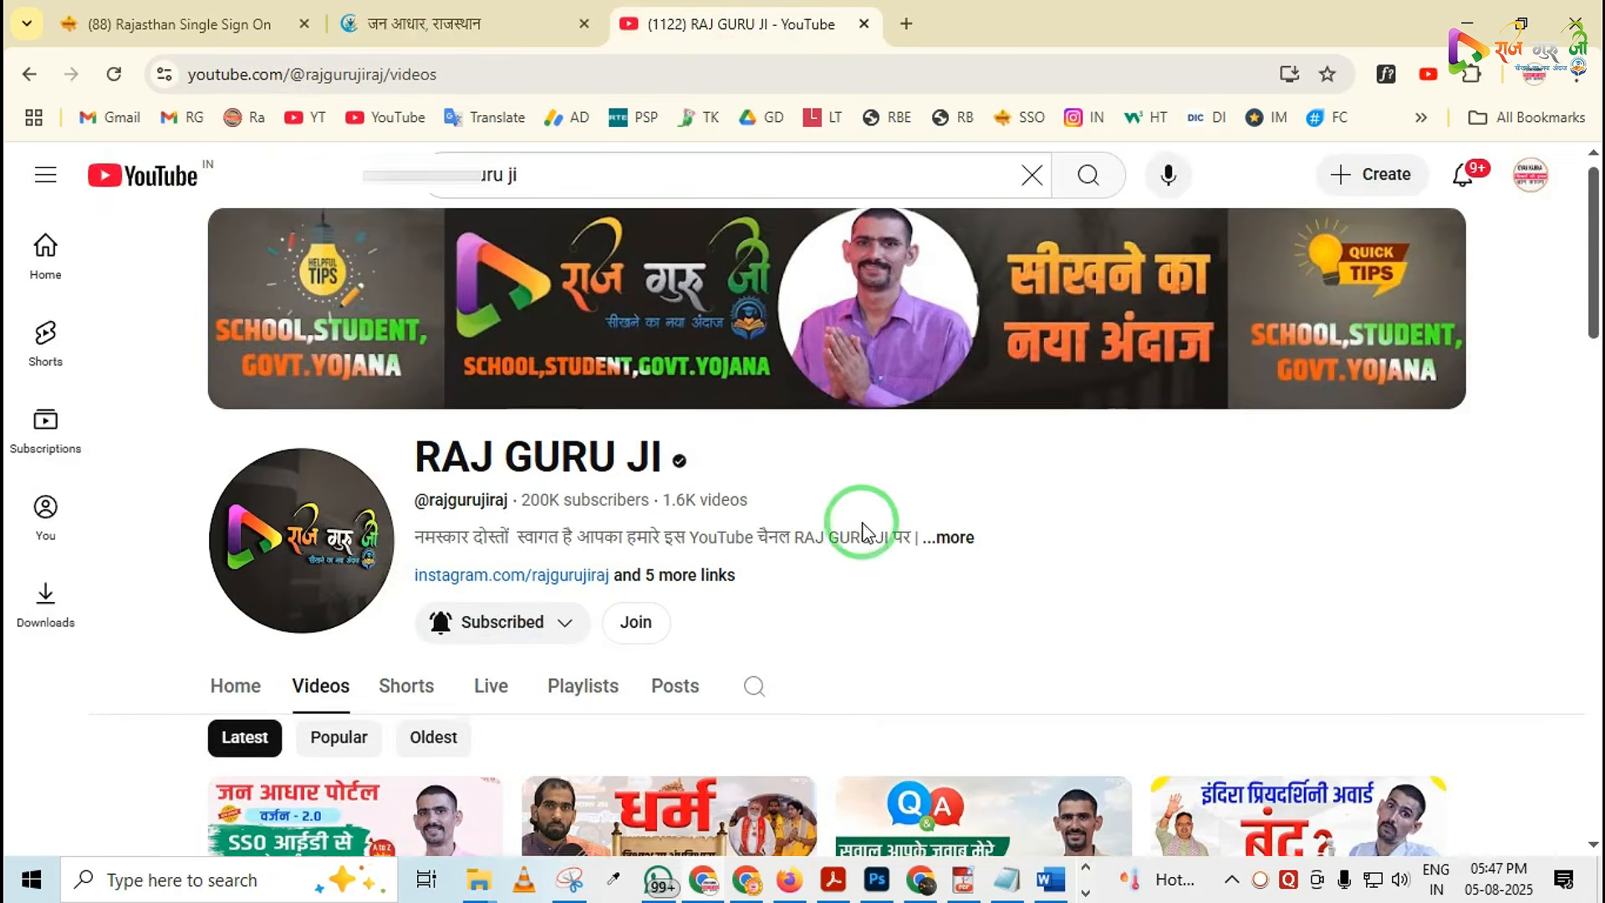
{"action": "scroll", "coordinate": [865, 532], "scroll_direction": "down", "scroll_amount": 3}
{"action": "key", "text": "ctrl+2"}
{"action": "mouse_move", "coordinate": [157, 520]}
{"action": "left_mouse_down"}
{"action": "mouse_move", "coordinate": [183, 612]}
{"action": "mouse_move", "coordinate": [459, 781]}
{"action": "mouse_move", "coordinate": [523, 791]}
{"action": "left_mouse_up"}
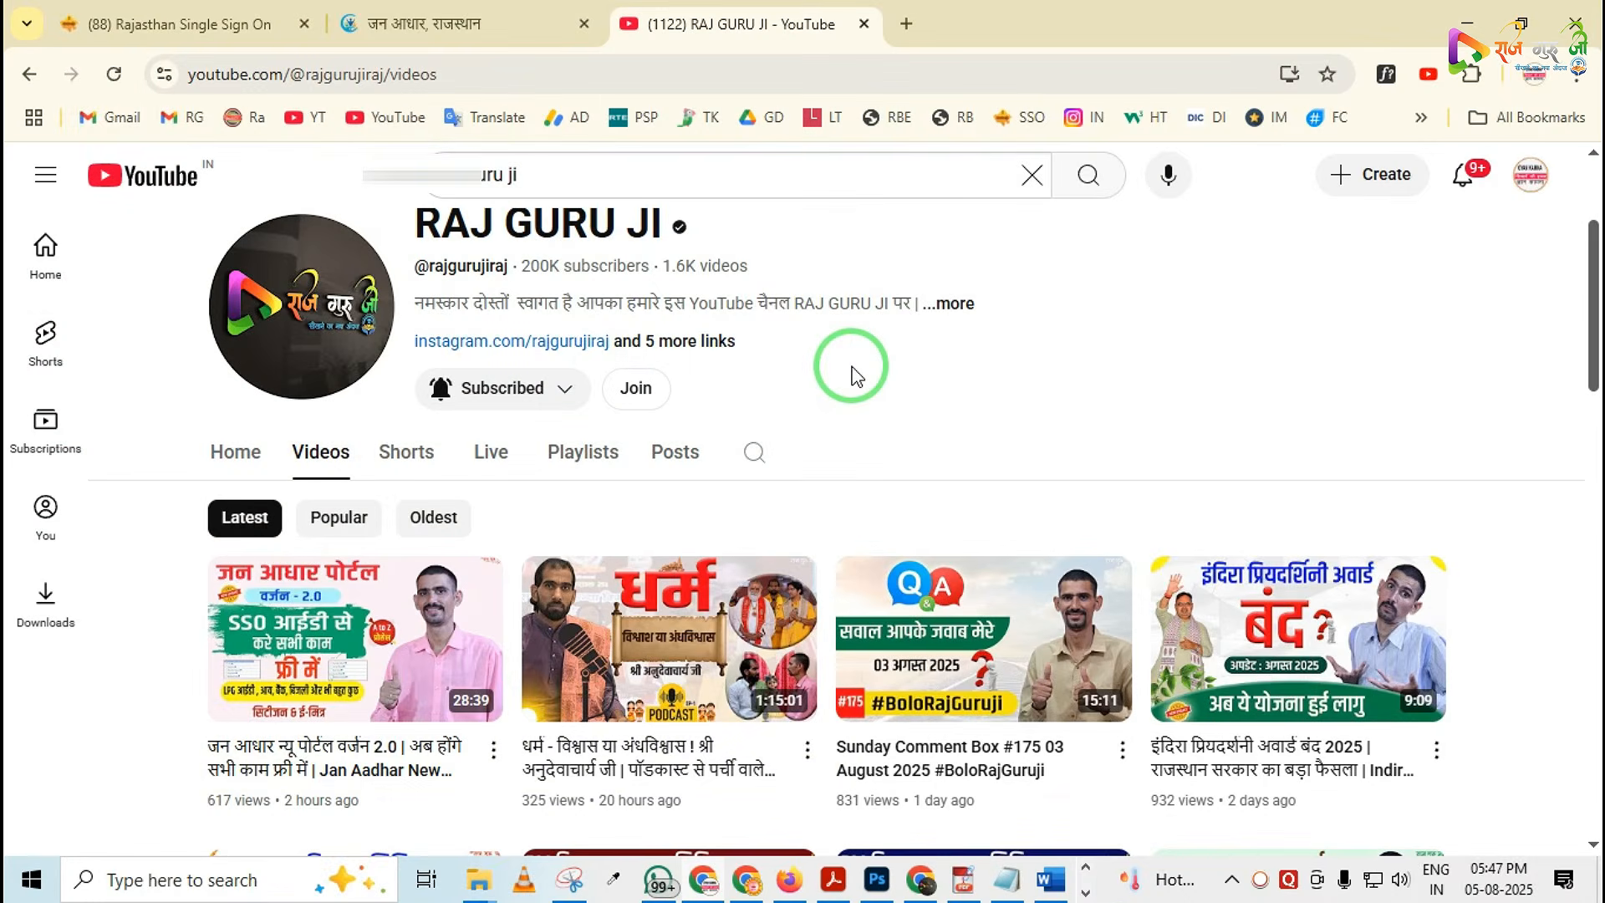
{"action": "left_click", "coordinate": [500, 22]}
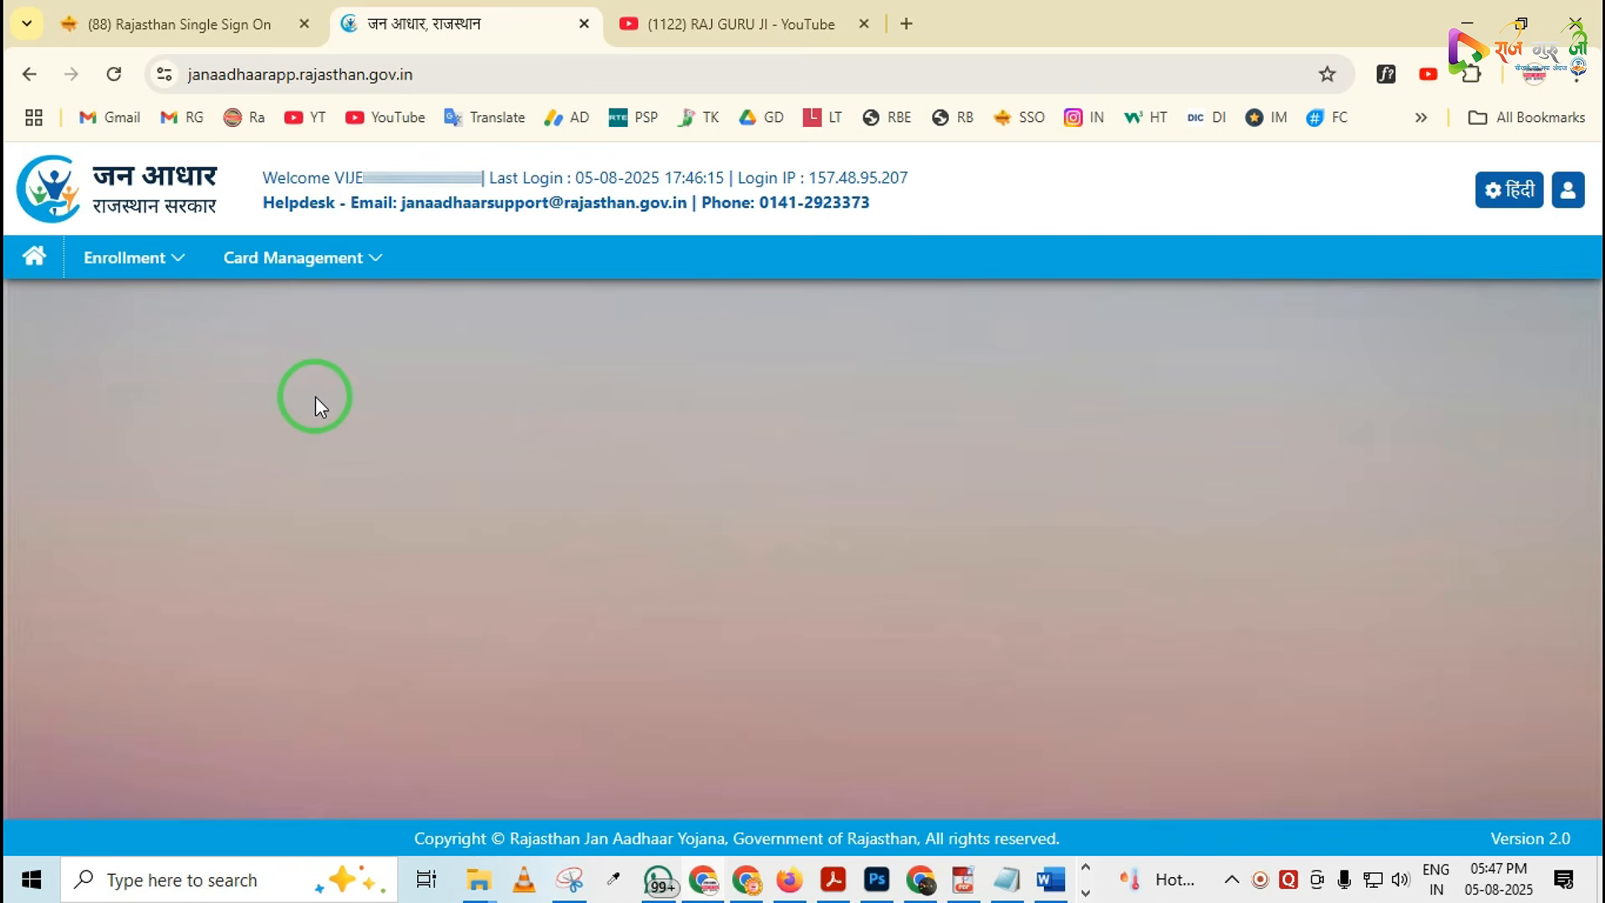
Step: Go to Enrollment > Family Status and search the filled-in Jan Aadhaar ID
{"action": "left_click_drag", "start_coordinate": [25, 242], "coordinate": [215, 309]}
{"action": "key", "text": "Escape"}
{"action": "mouse_move", "coordinate": [109, 271]}
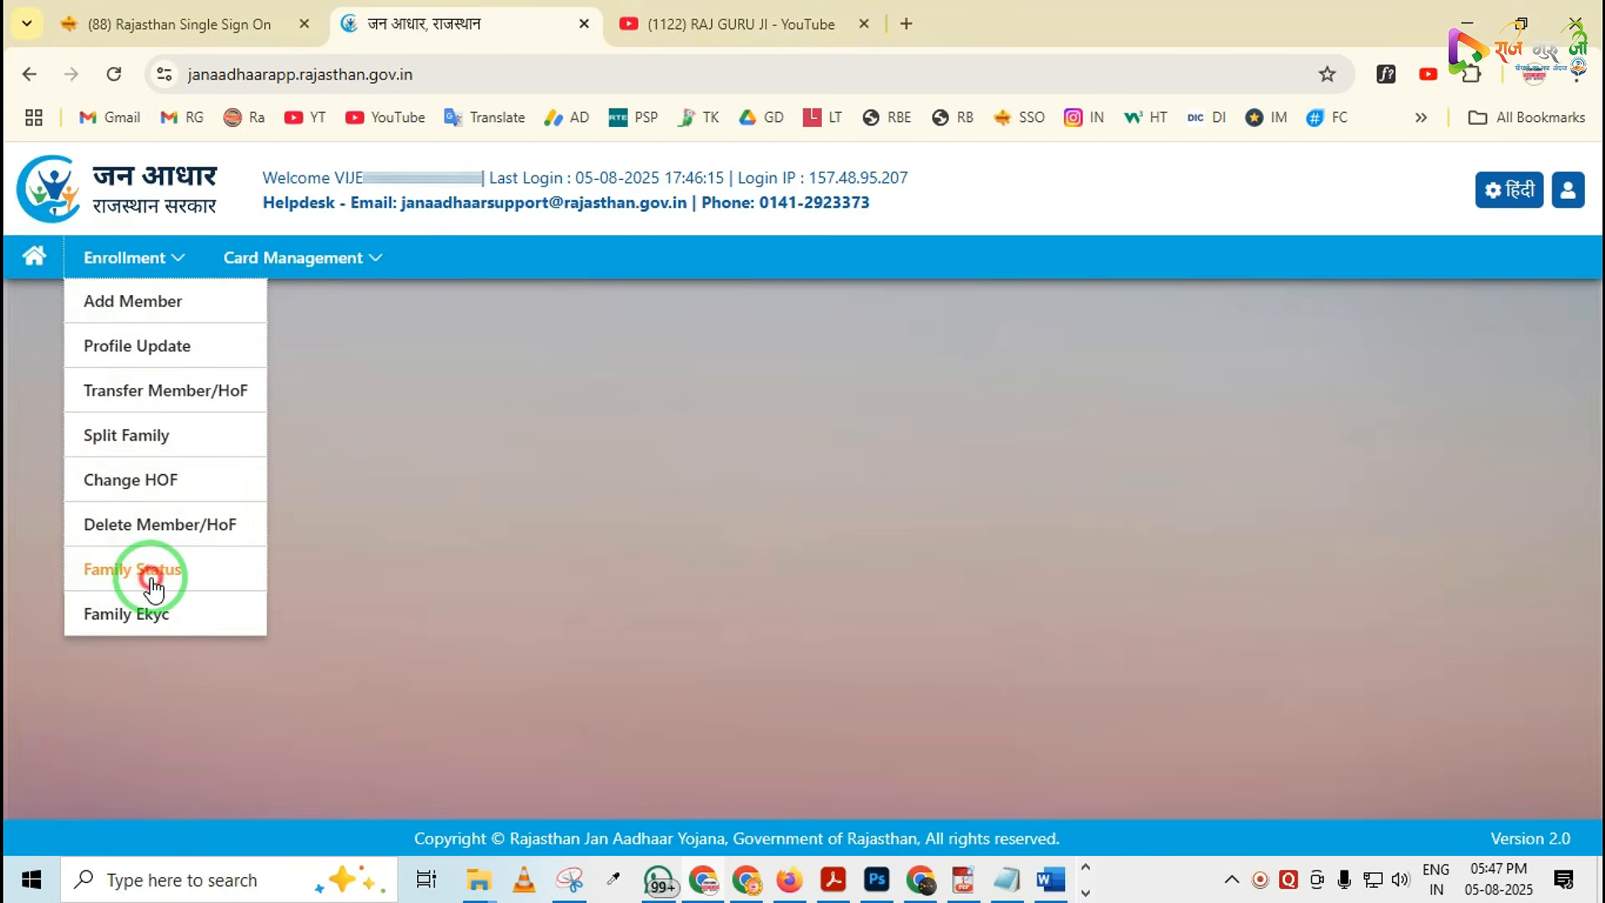
{"action": "left_click", "coordinate": [179, 570]}
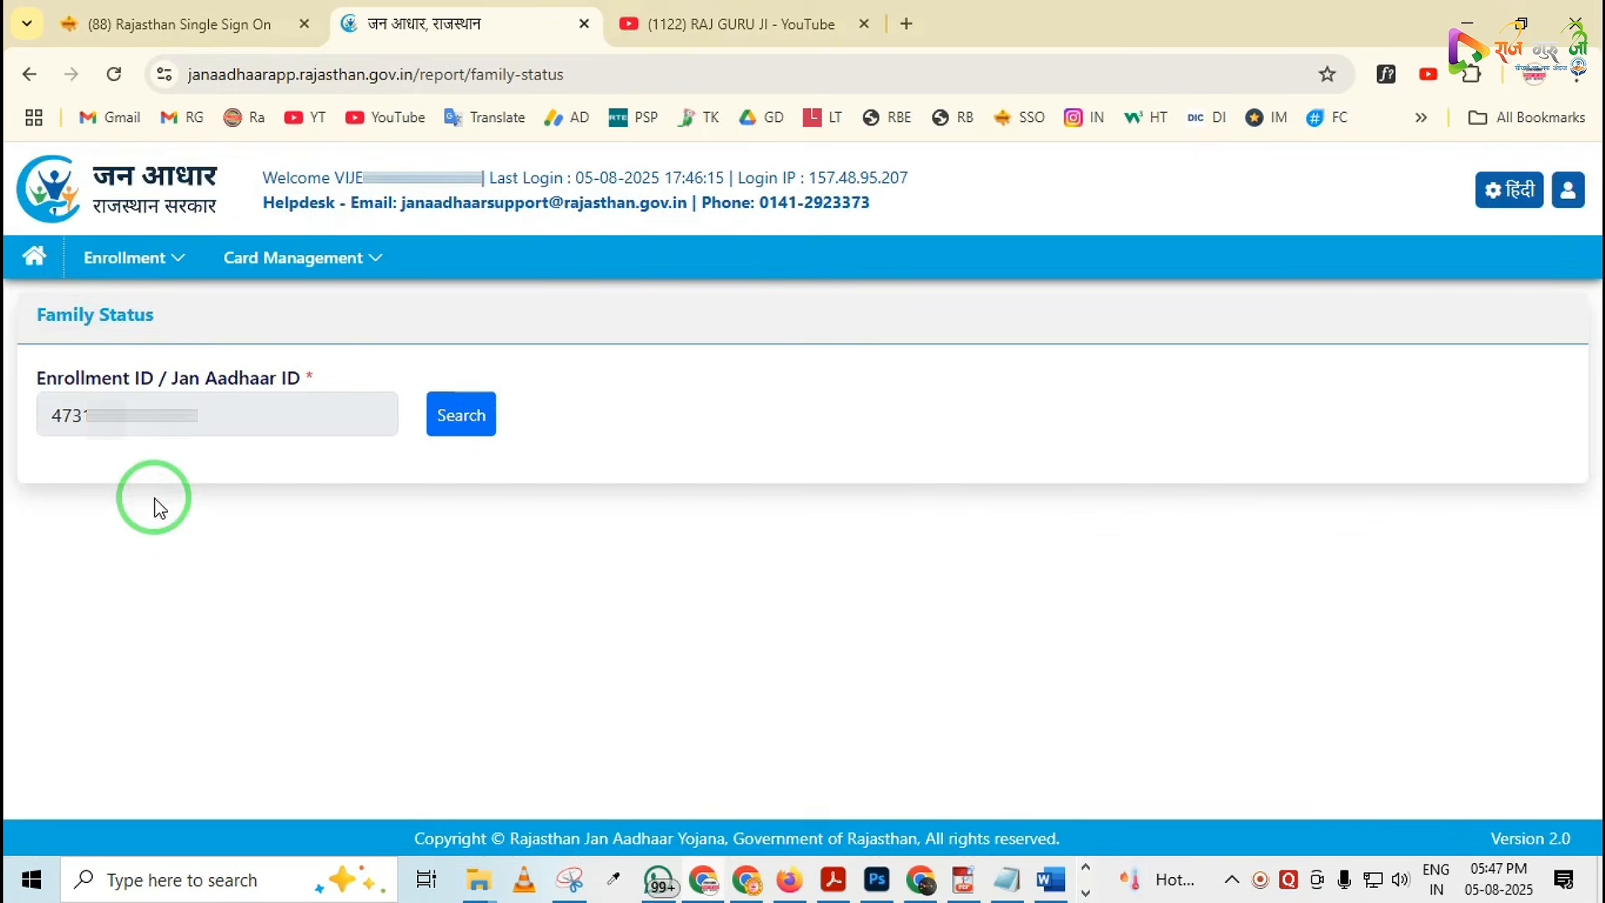
{"action": "left_click_drag", "start_coordinate": [41, 390], "coordinate": [201, 448]}
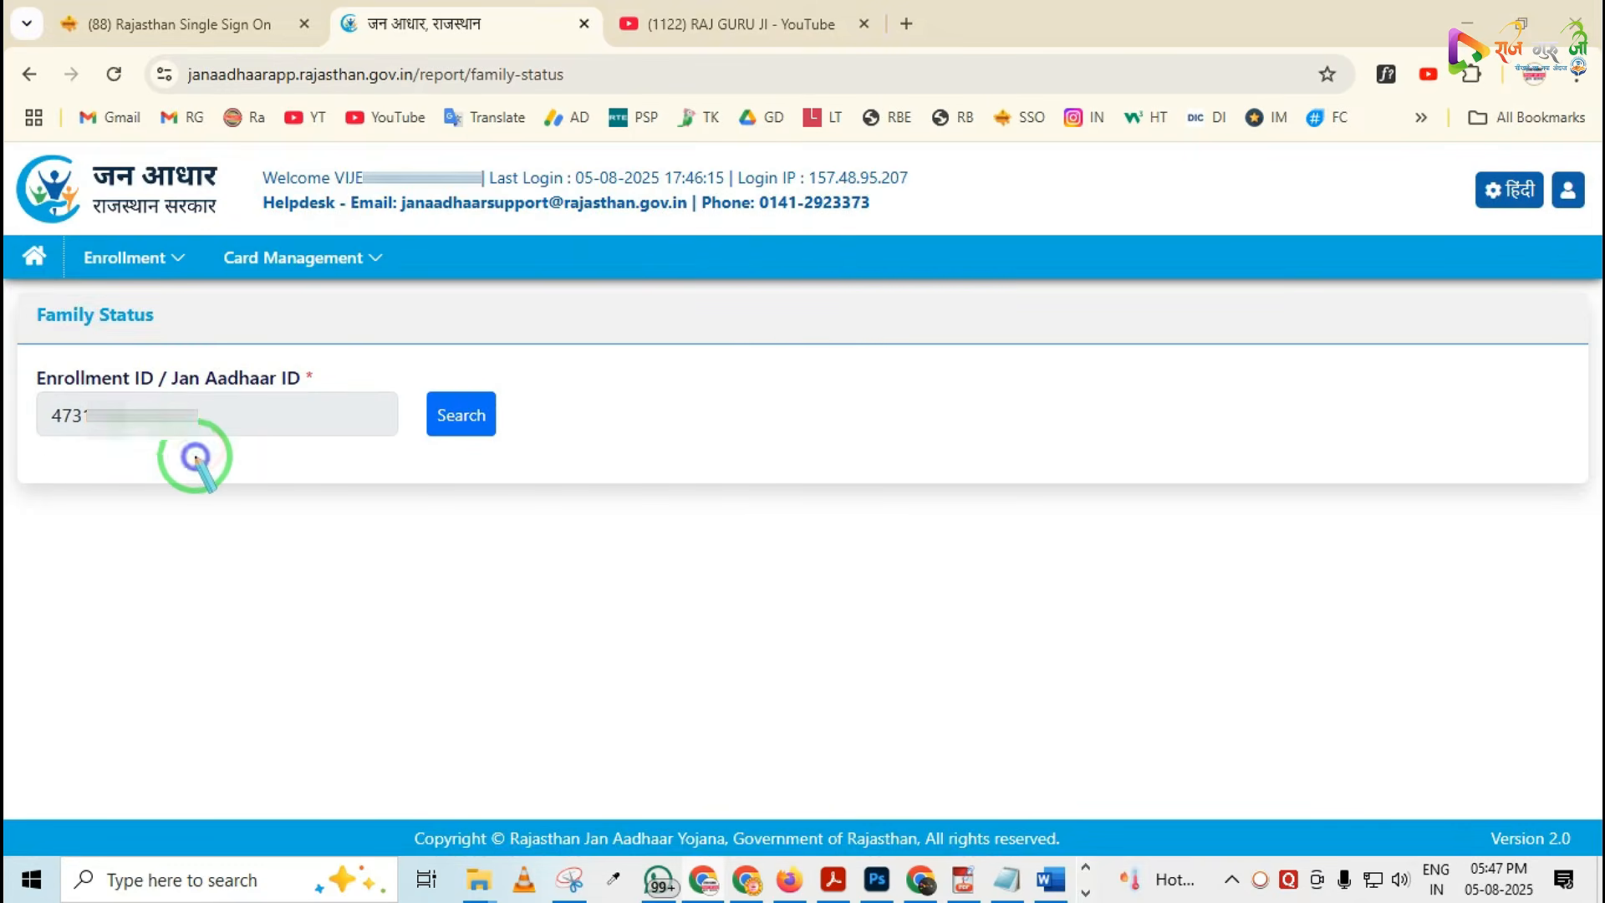
{"action": "left_click", "coordinate": [466, 412]}
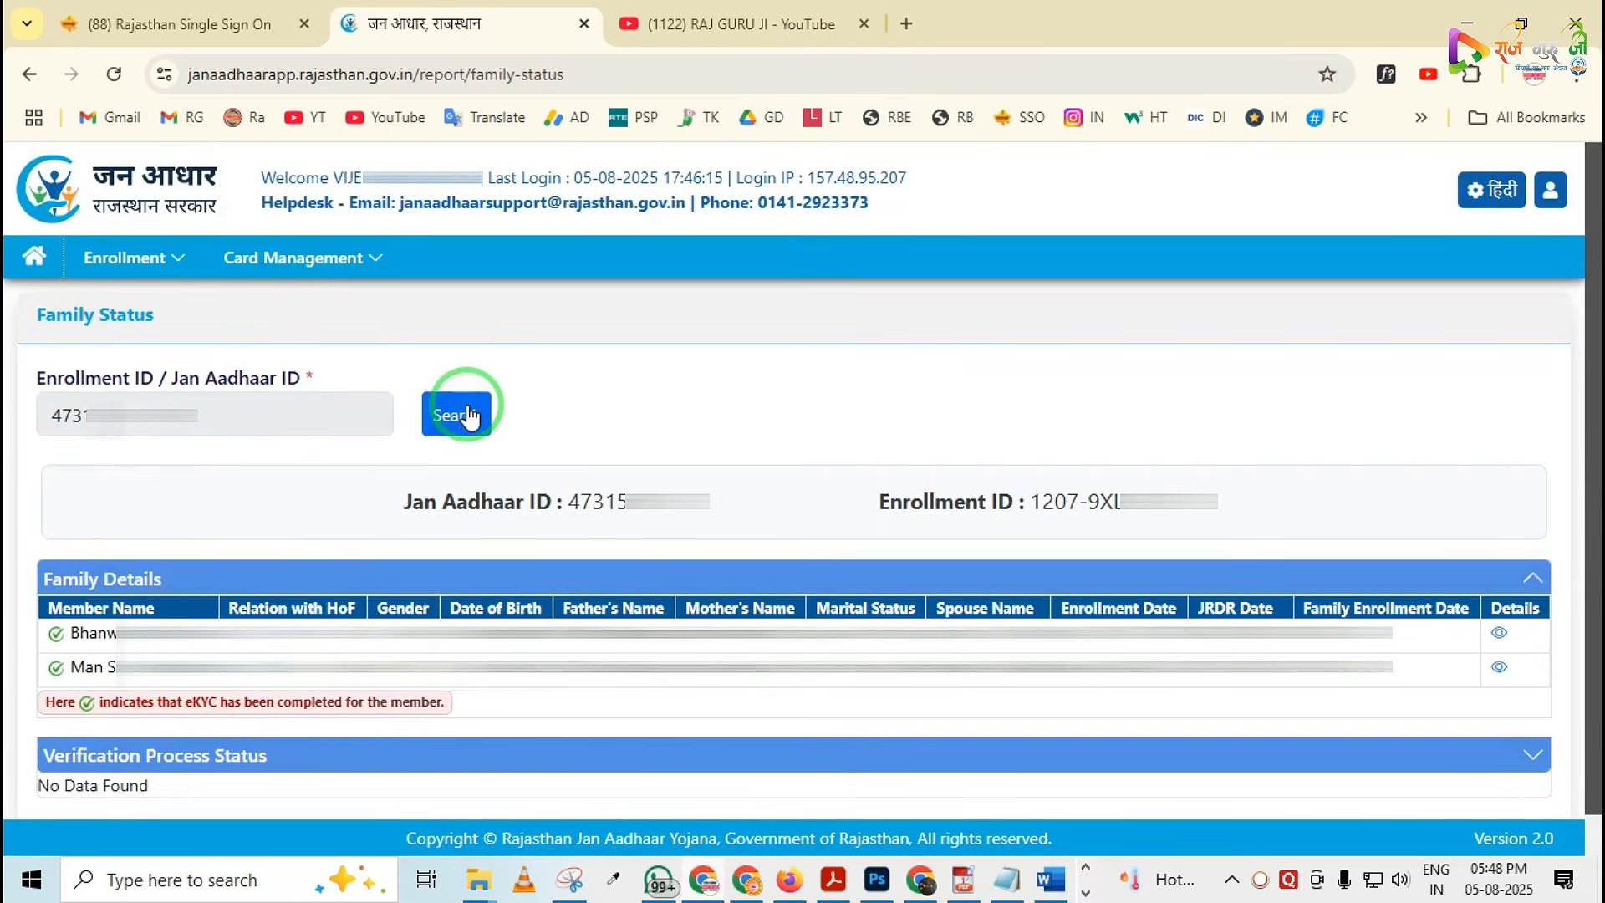
Step: Review the results: two eKYC-complete members and no verification process data
{"action": "left_click_drag", "start_coordinate": [40, 568], "coordinate": [1583, 725]}
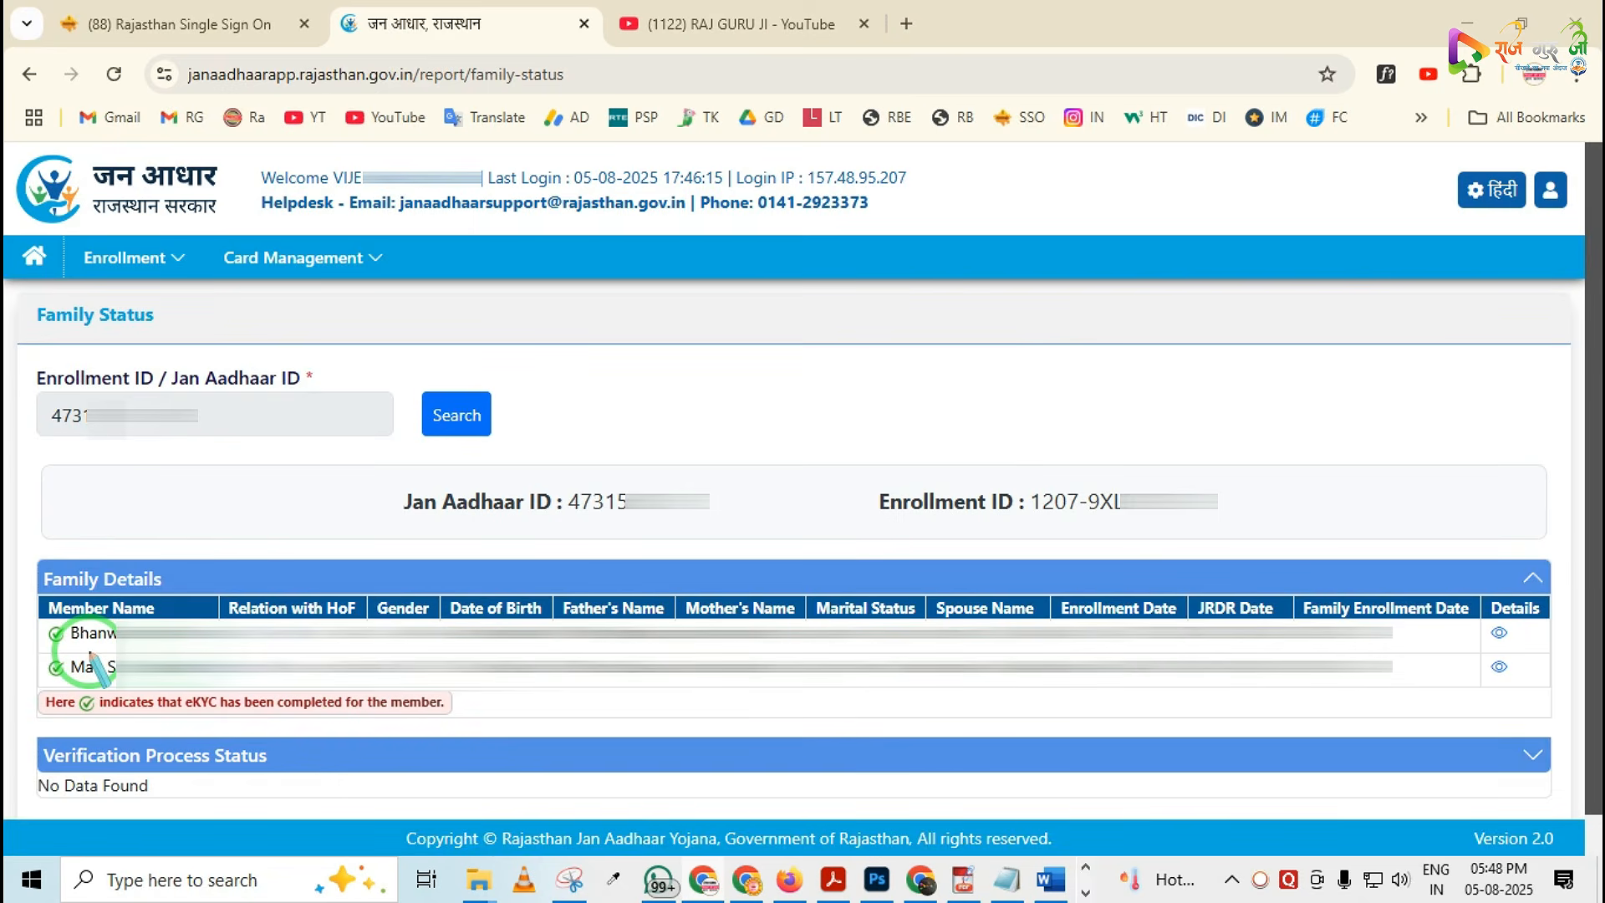
{"action": "left_click_drag", "start_coordinate": [19, 610], "coordinate": [77, 727]}
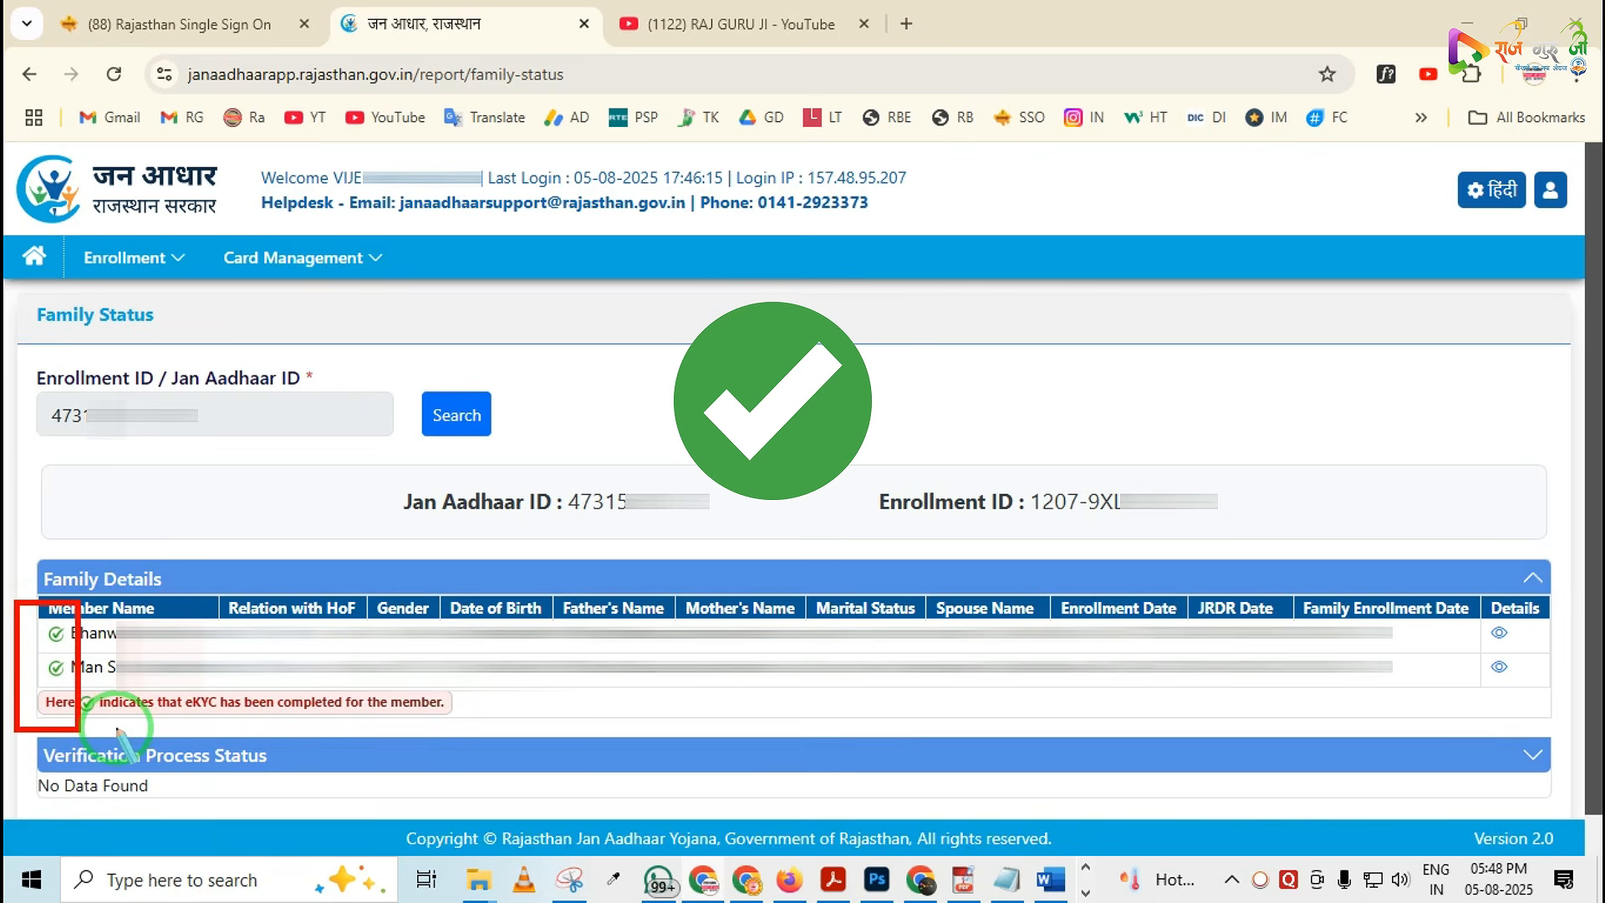
{"action": "key", "text": "Escape"}
{"action": "left_click_drag", "start_coordinate": [22, 646], "coordinate": [92, 709]}
{"action": "key", "text": "Escape"}
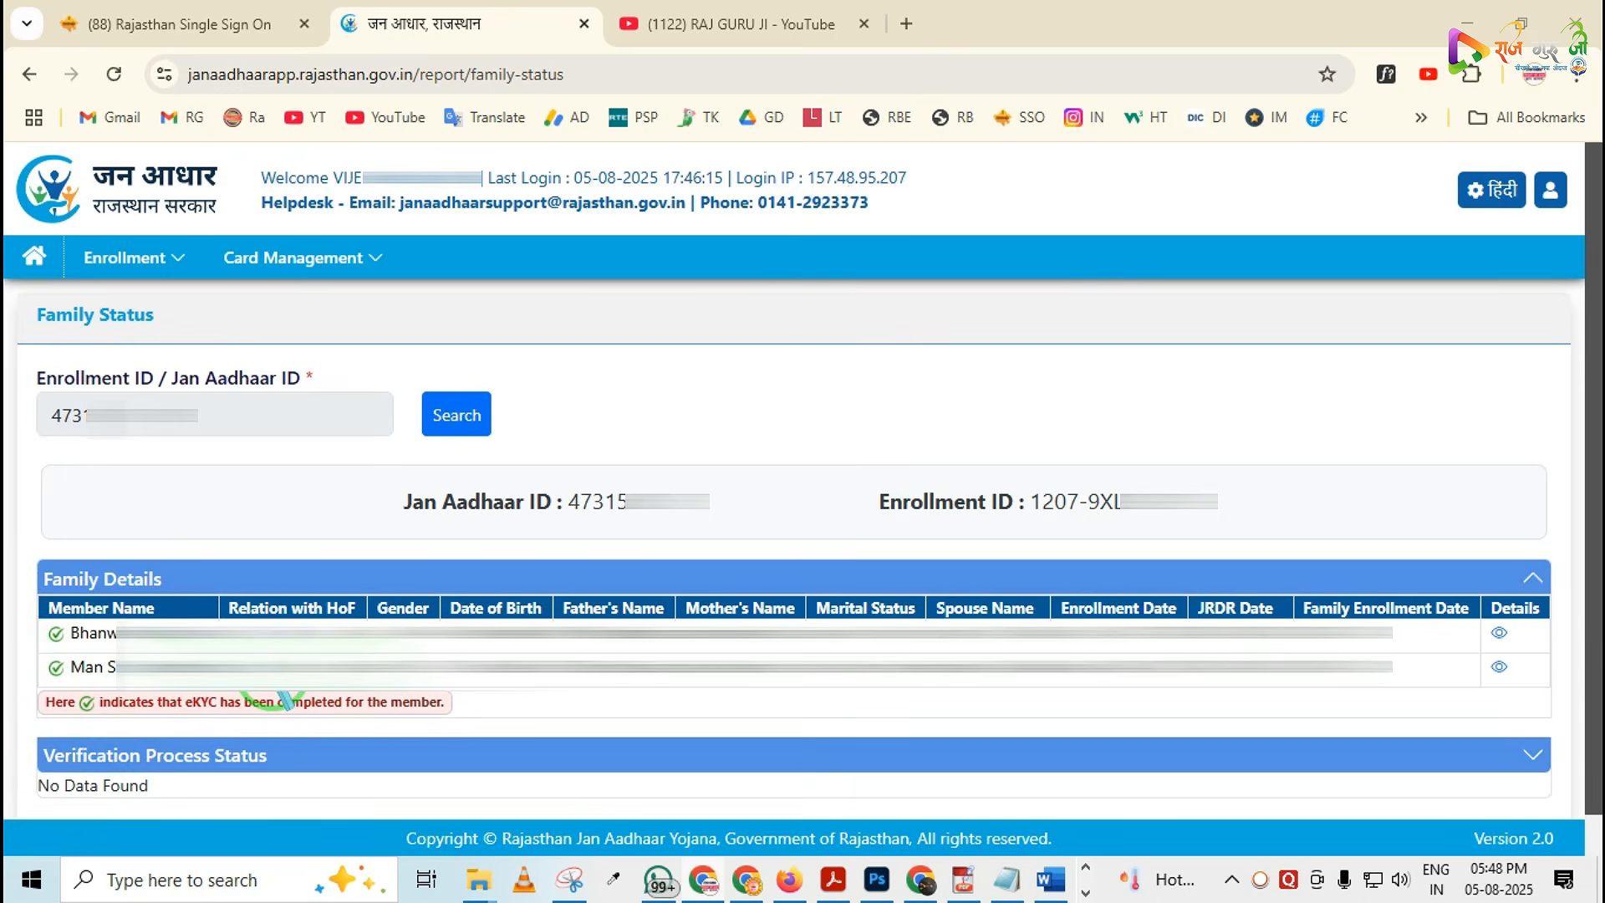
{"action": "left_click", "coordinate": [281, 679]}
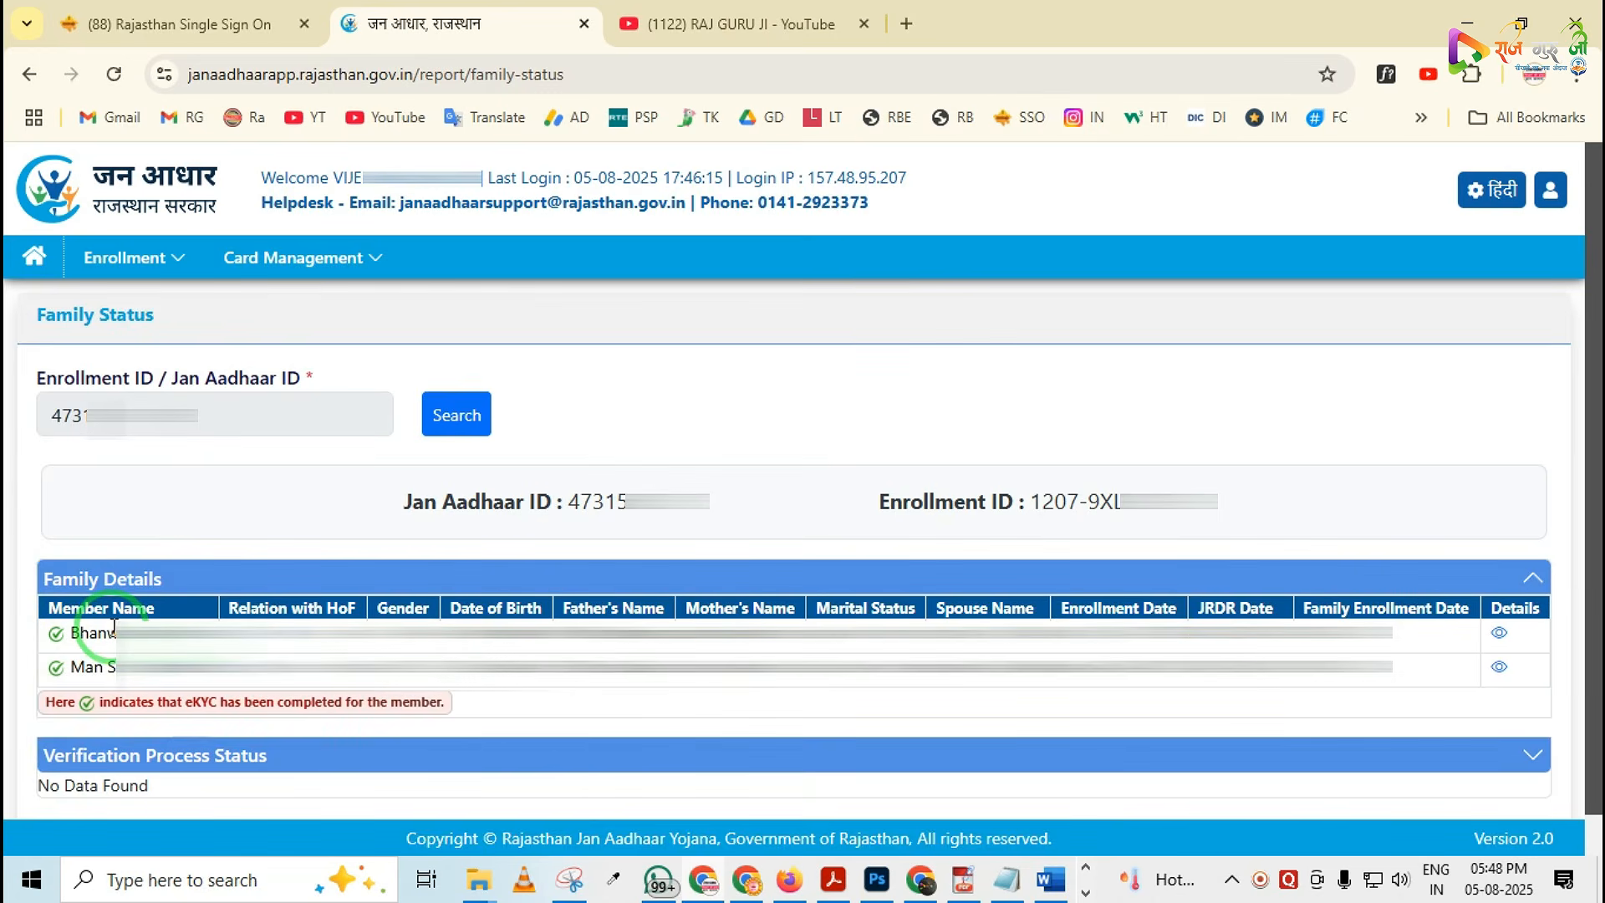
Step: Start a family profile update via Enrollment > Profile Update
{"action": "left_click", "coordinate": [113, 259]}
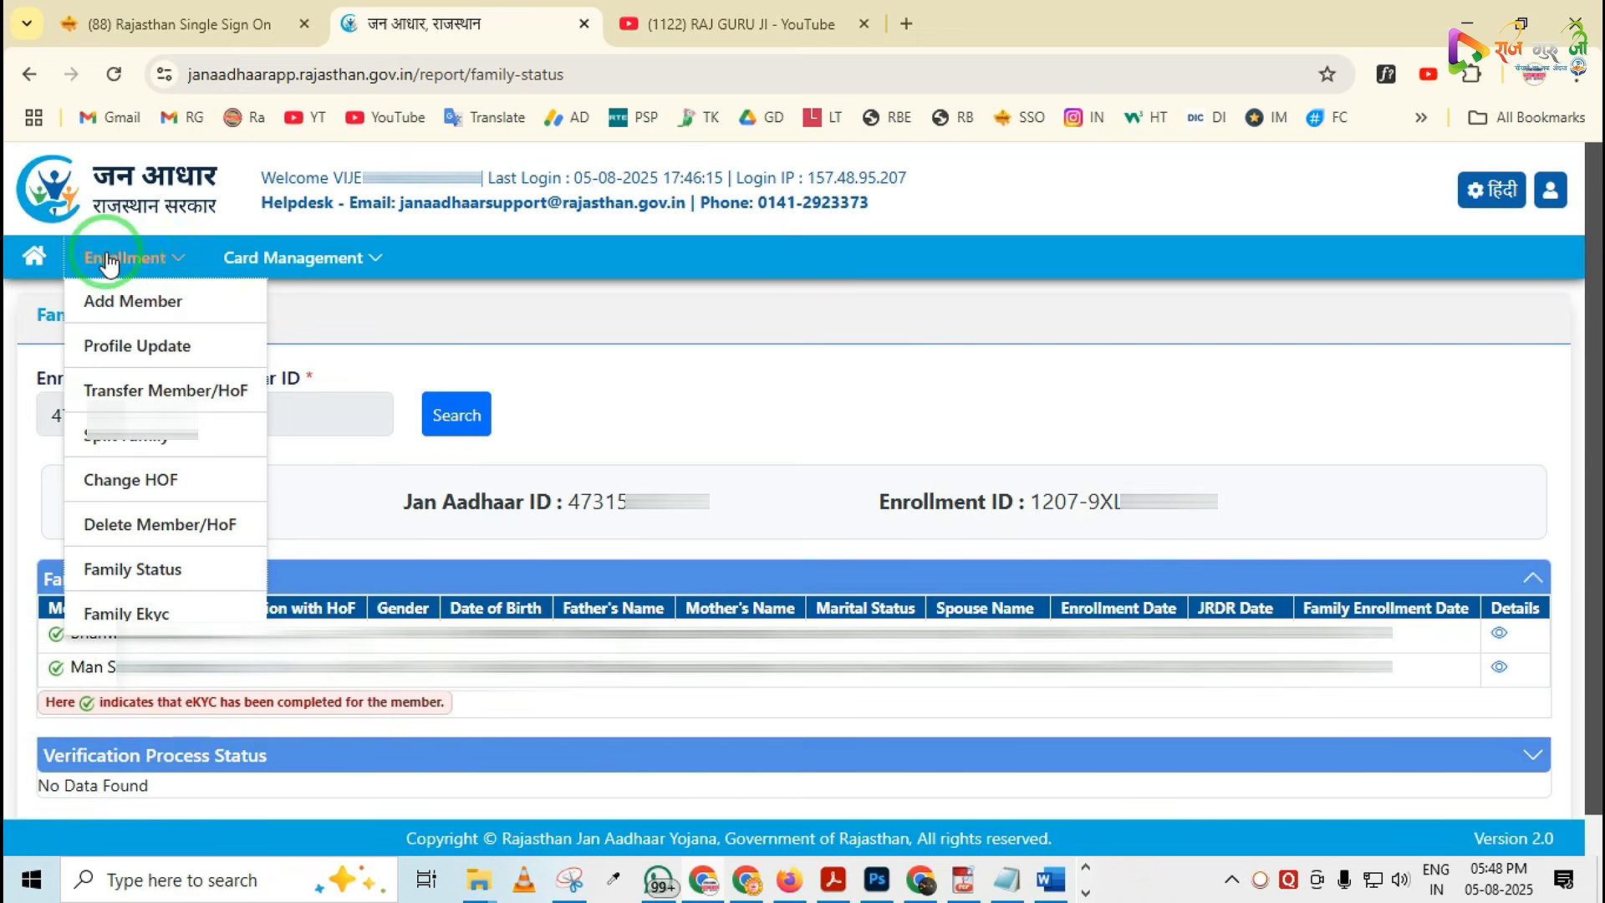
{"action": "left_click", "coordinate": [97, 346]}
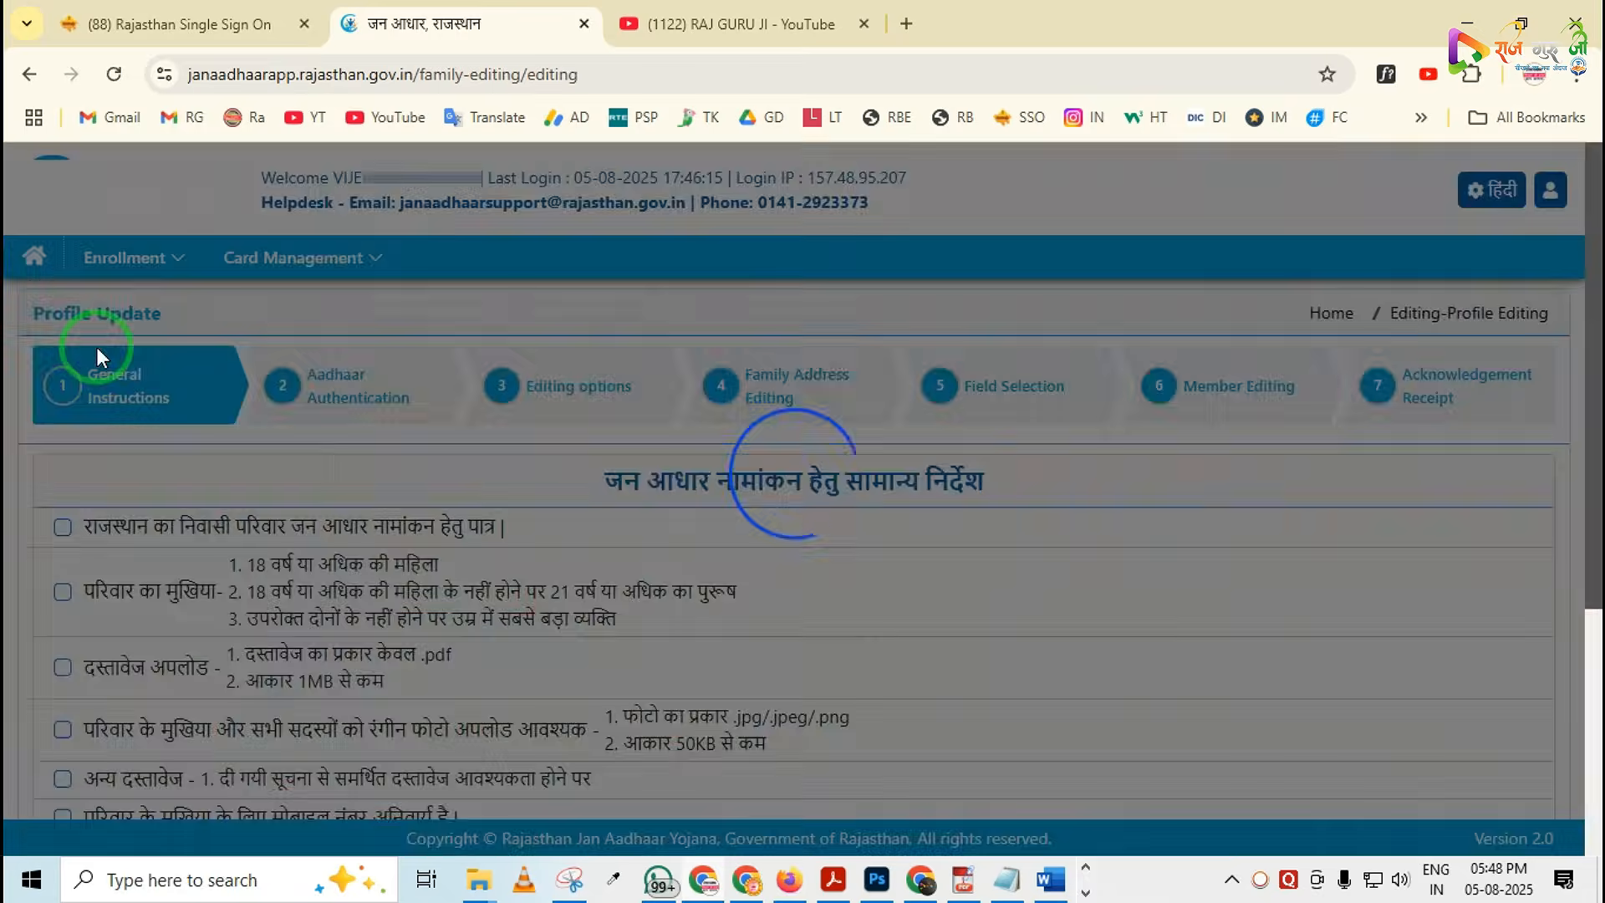
{"action": "key", "text": "ctrl+alt+d"}
{"action": "mouse_move", "coordinate": [7, 268]}
{"action": "left_mouse_down"}
{"action": "mouse_move", "coordinate": [8, 342]}
{"action": "mouse_move", "coordinate": [881, 470]}
{"action": "mouse_move", "coordinate": [1550, 498]}
{"action": "left_mouse_up"}
{"action": "right_click", "coordinate": [729, 512]}
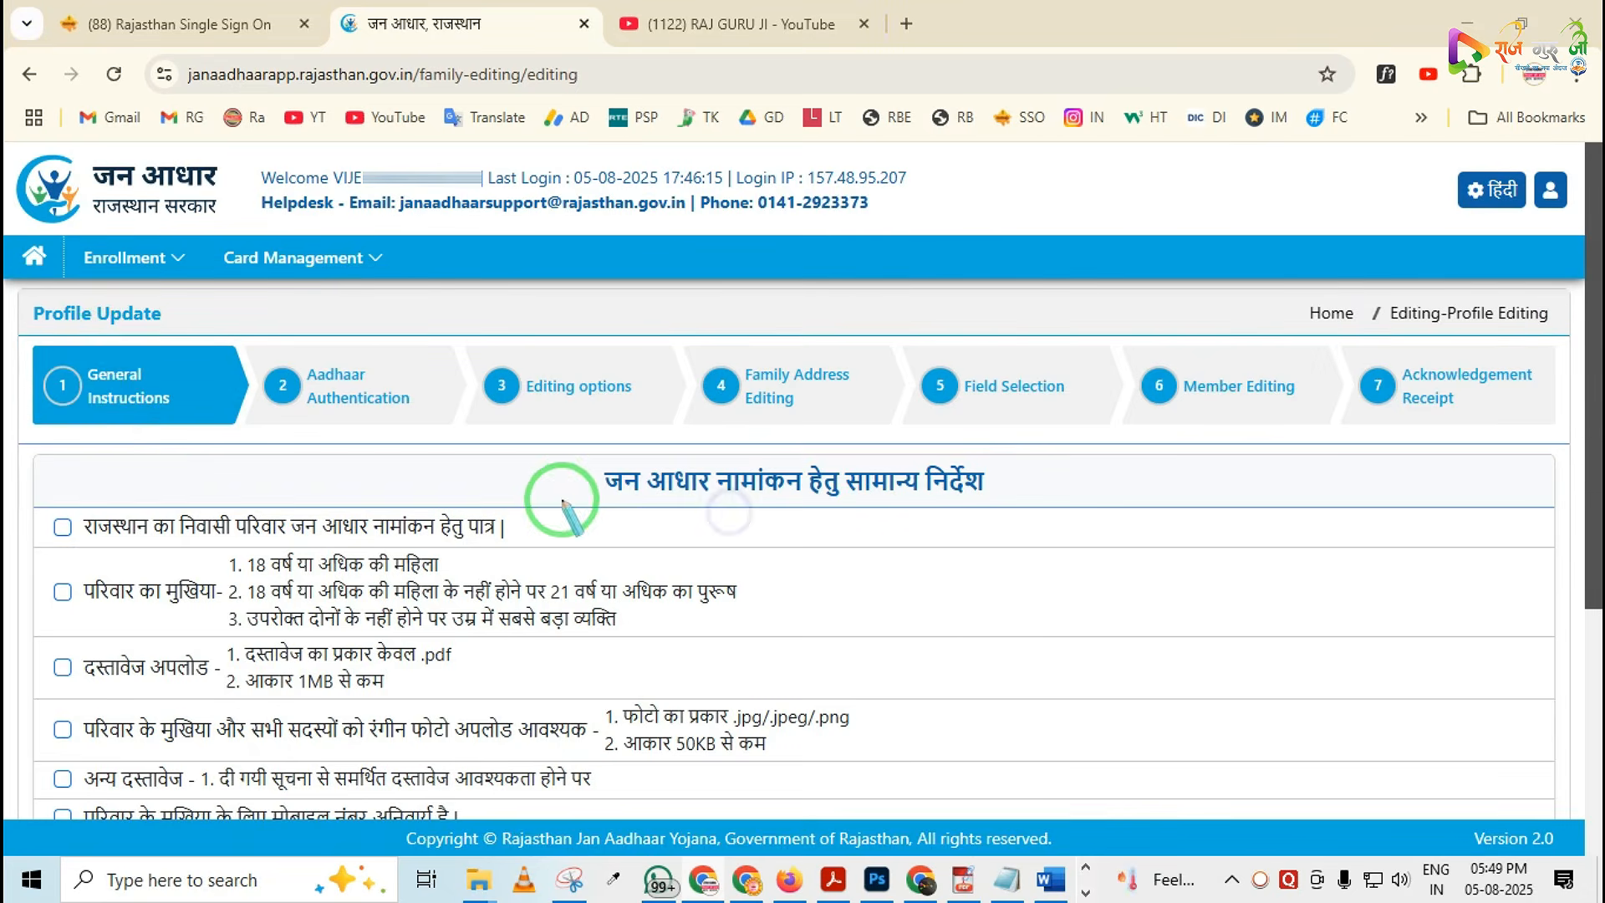
Step: Accept the family Aadhaar consent in General Instructions and proceed to Aadhaar Authentication
{"action": "scroll", "coordinate": [668, 572], "scroll_direction": "down", "scroll_amount": 3}
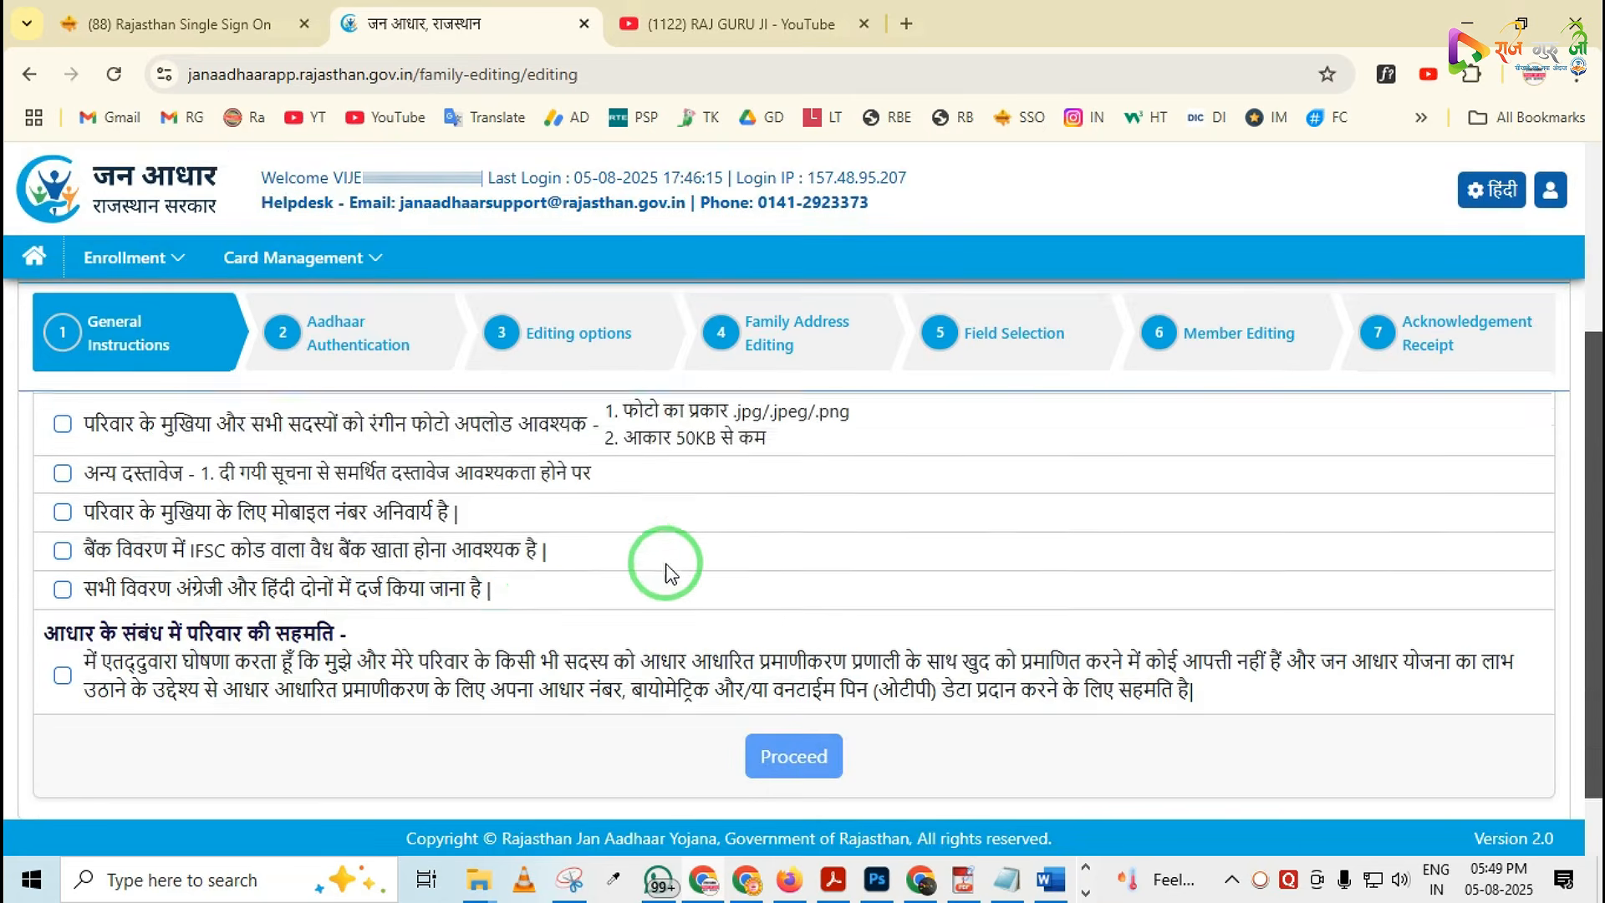
{"action": "scroll", "coordinate": [666, 573], "scroll_direction": "down", "scroll_amount": 1}
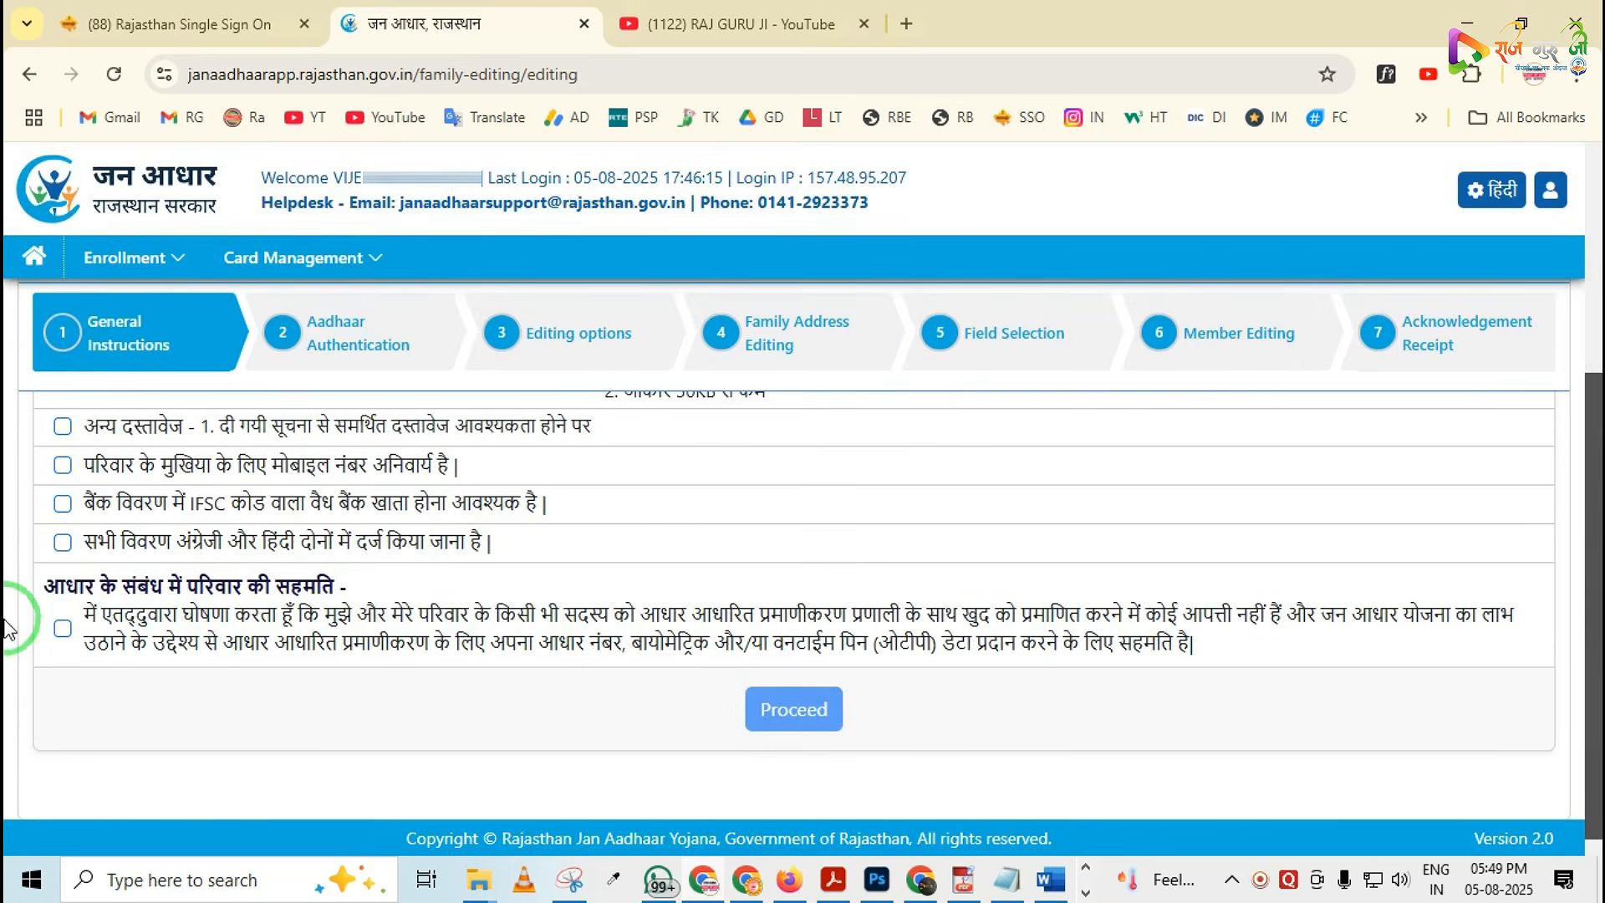
{"action": "left_click", "coordinate": [63, 629]}
{"action": "left_click", "coordinate": [784, 707]}
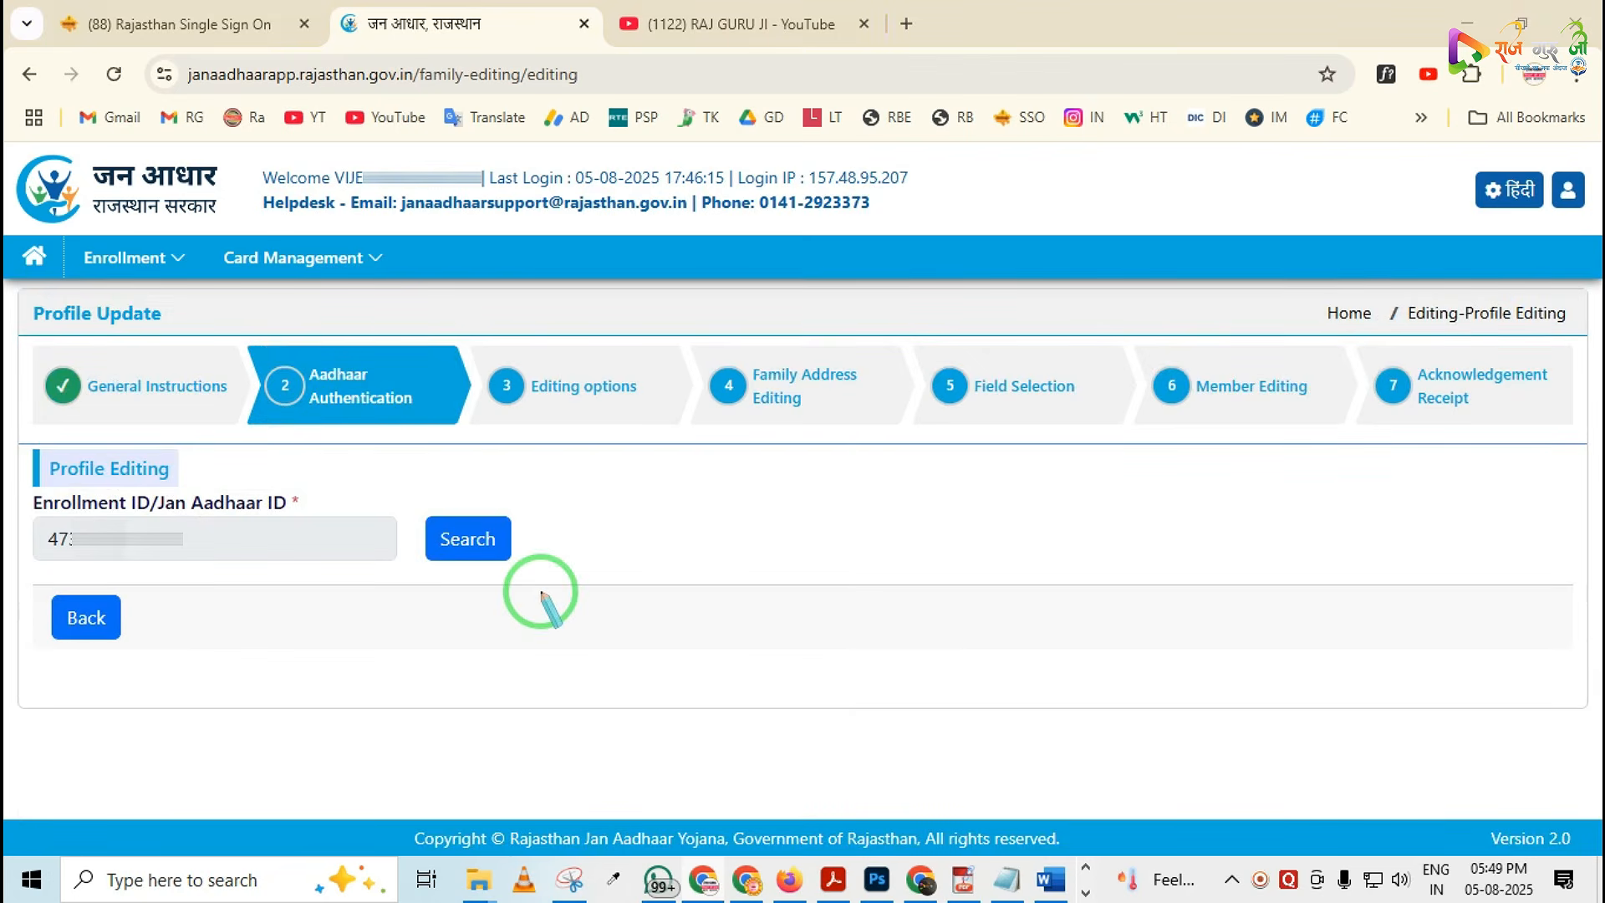
{"action": "mouse_move", "coordinate": [5, 337]}
{"action": "left_mouse_down"}
{"action": "mouse_move", "coordinate": [35, 403]}
{"action": "mouse_move", "coordinate": [272, 452]}
{"action": "left_mouse_up"}
{"action": "mouse_move", "coordinate": [26, 344]}
{"action": "left_mouse_down"}
{"action": "mouse_move", "coordinate": [59, 422]}
{"action": "mouse_move", "coordinate": [86, 428]}
{"action": "left_mouse_up"}
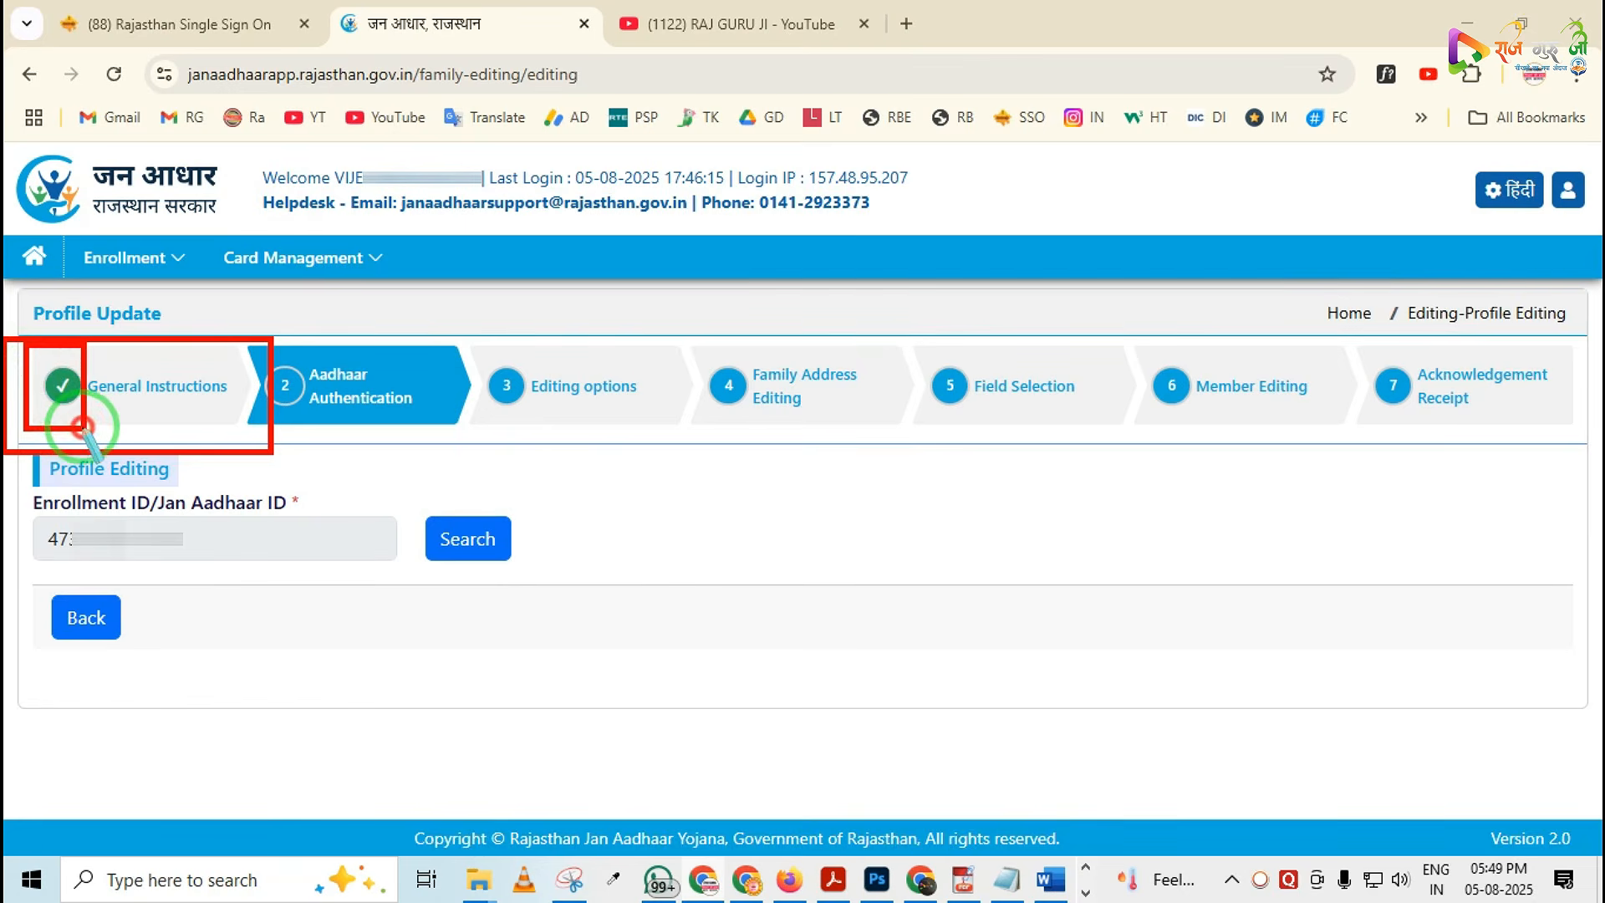
{"action": "right_click", "coordinate": [133, 420]}
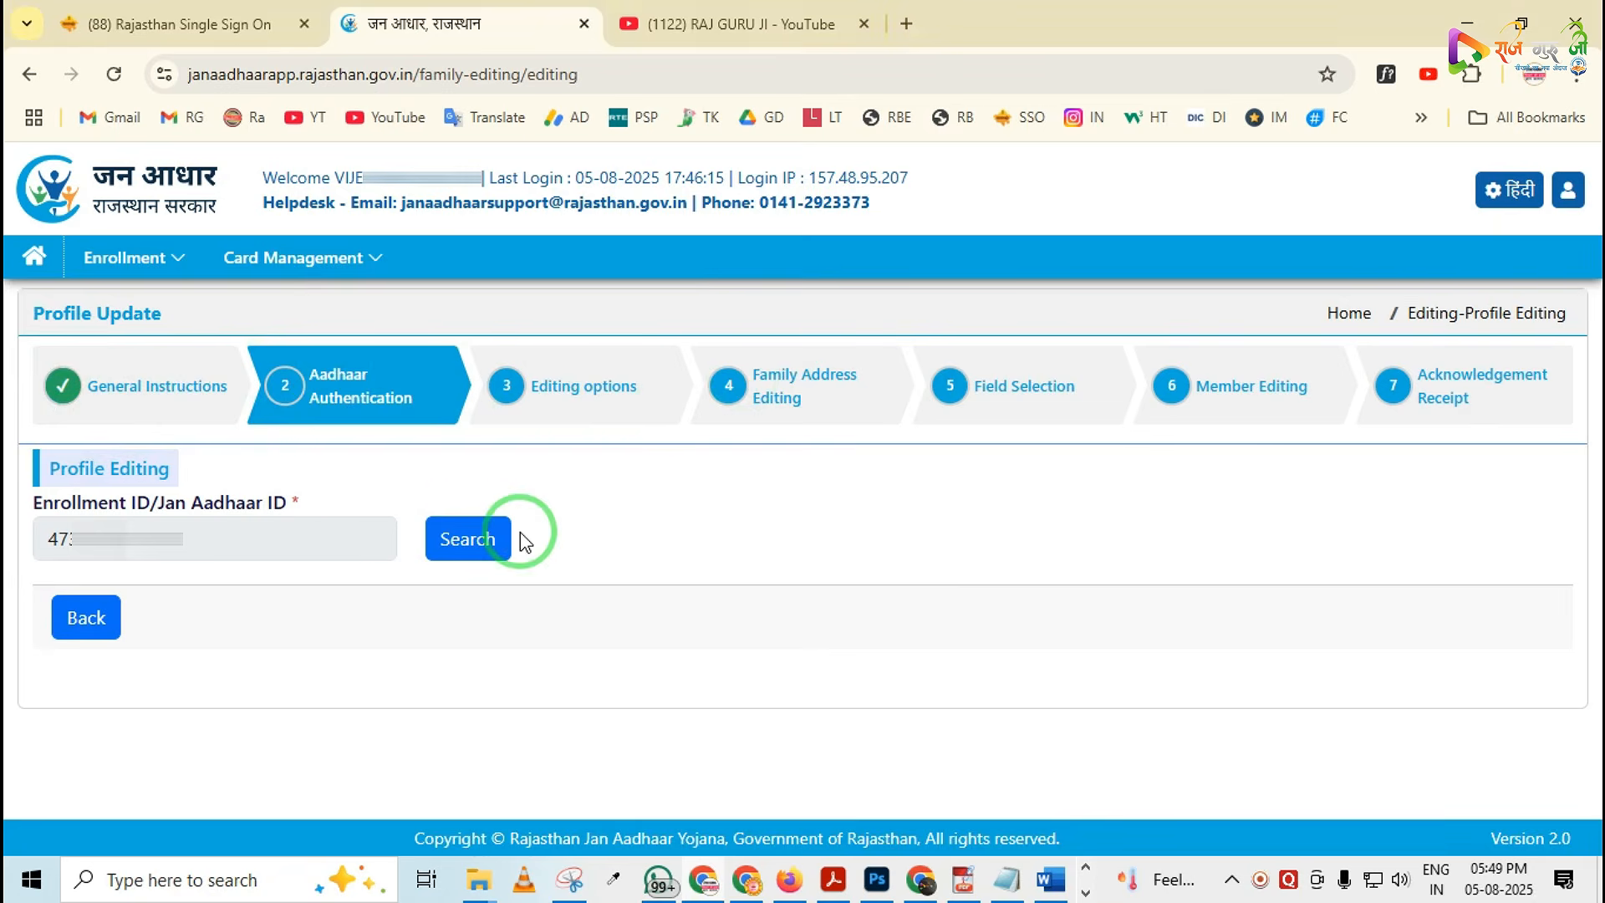
Step: Fetch the family members and start Aadhaar authentication for the Self member
{"action": "left_click", "coordinate": [463, 536]}
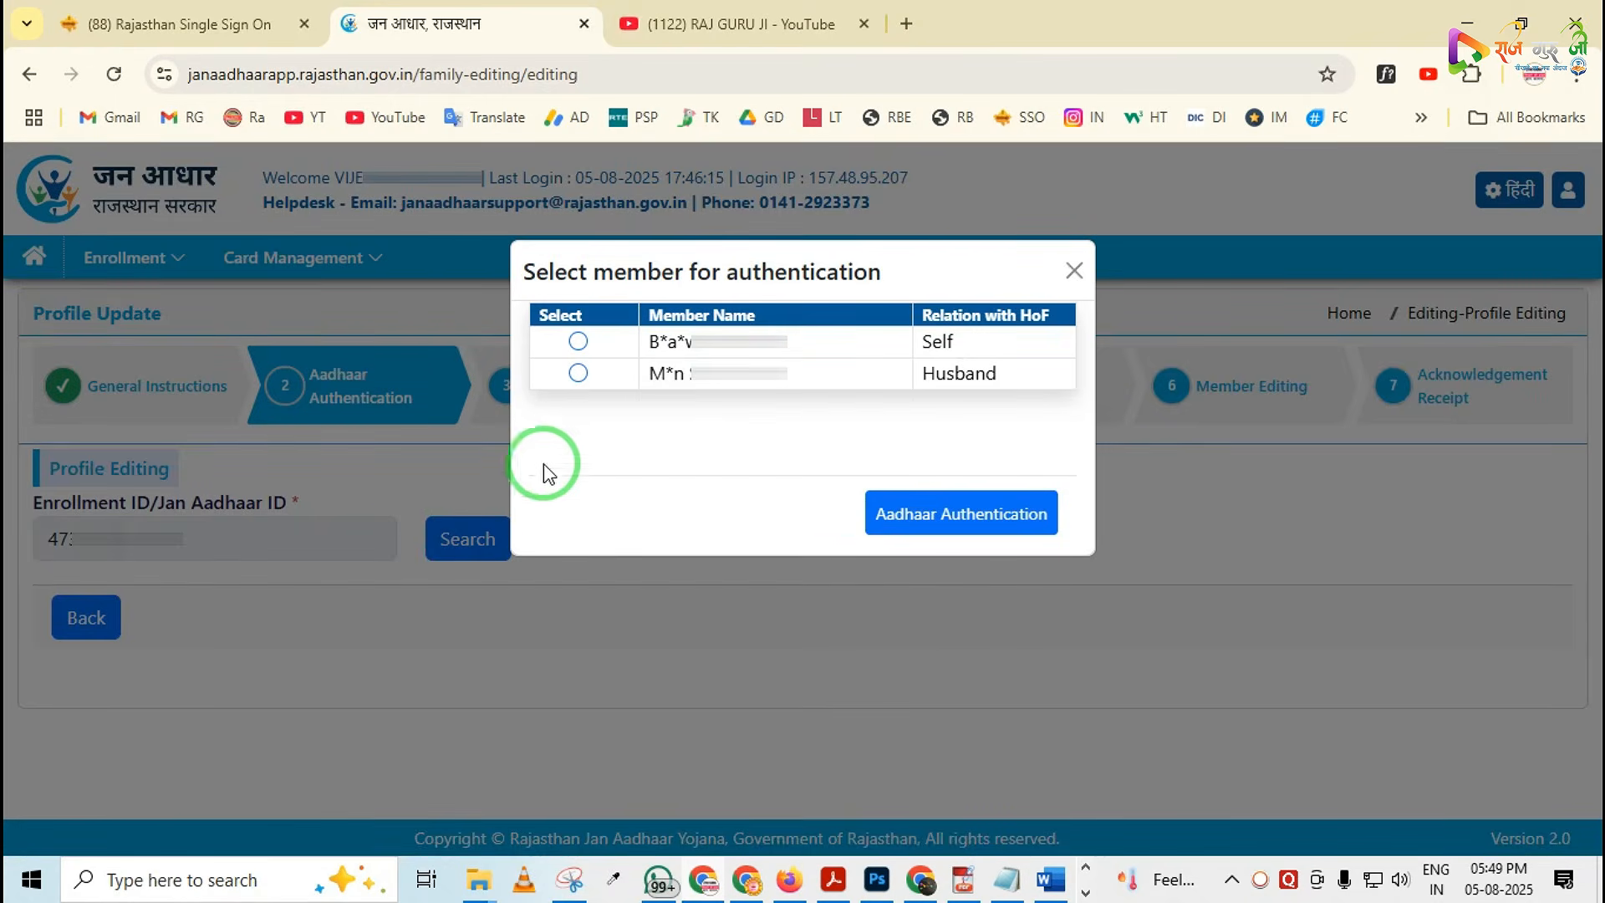
{"action": "mouse_move", "coordinate": [537, 294]}
{"action": "left_mouse_down"}
{"action": "mouse_move", "coordinate": [843, 424]}
{"action": "mouse_move", "coordinate": [1053, 451]}
{"action": "left_mouse_up"}
{"action": "right_click", "coordinate": [778, 423]}
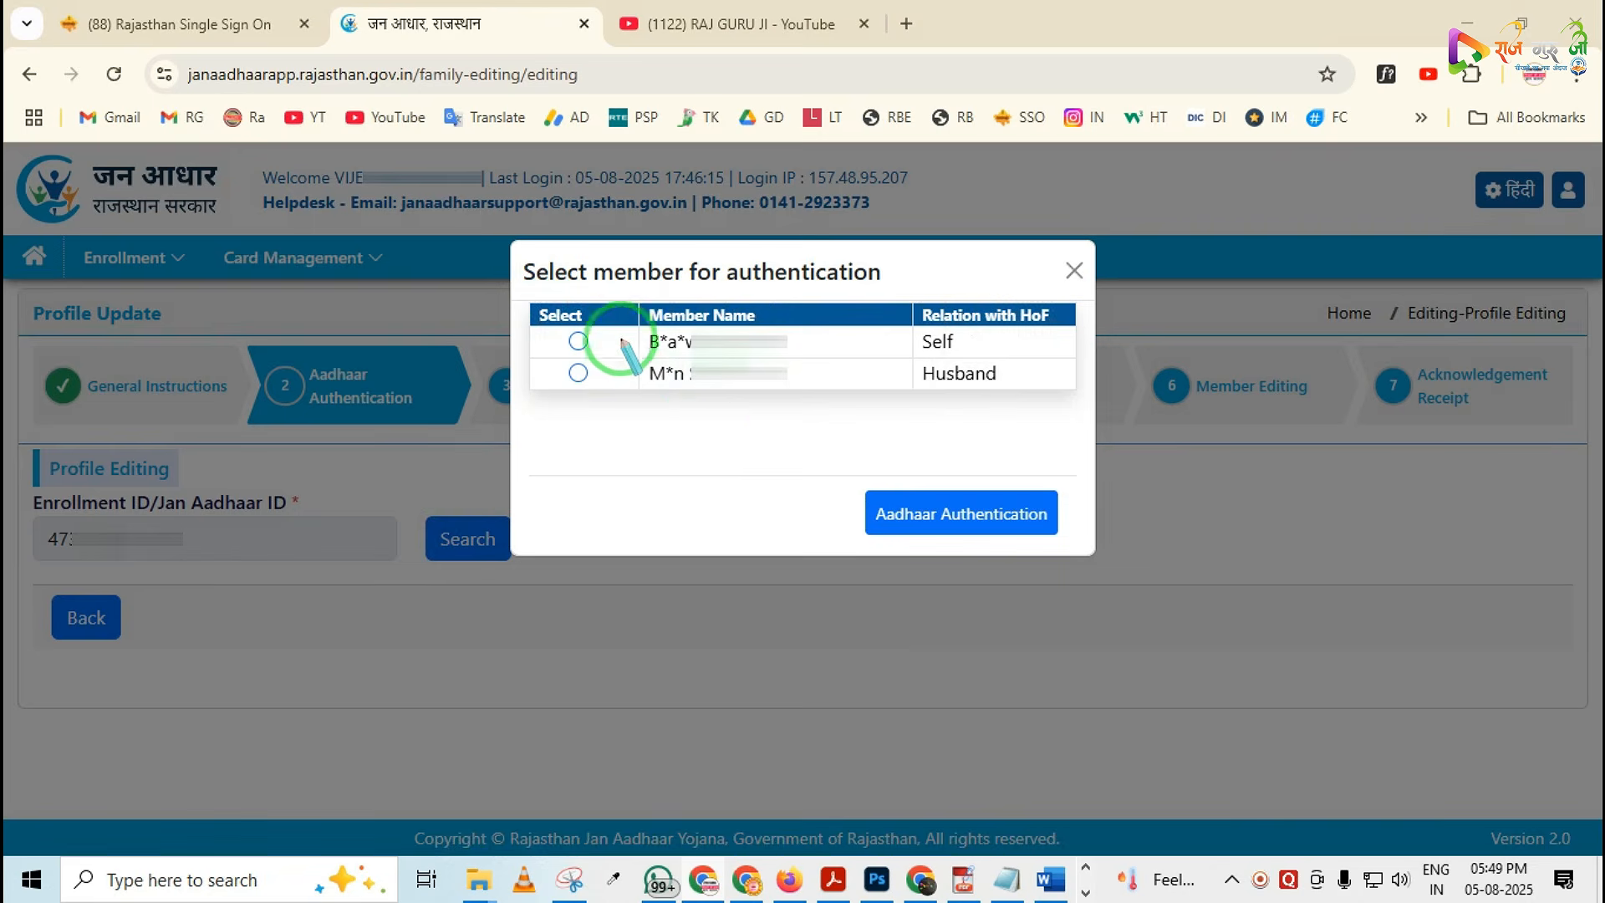
{"action": "mouse_move", "coordinate": [573, 313]}
{"action": "left_mouse_down"}
{"action": "mouse_move", "coordinate": [711, 372]}
{"action": "mouse_move", "coordinate": [1001, 361]}
{"action": "mouse_move", "coordinate": [991, 374]}
{"action": "left_mouse_up"}
{"action": "right_click", "coordinate": [989, 374]}
{"action": "left_click_drag", "start_coordinate": [909, 325], "coordinate": [984, 360]}
{"action": "right_click", "coordinate": [763, 410]}
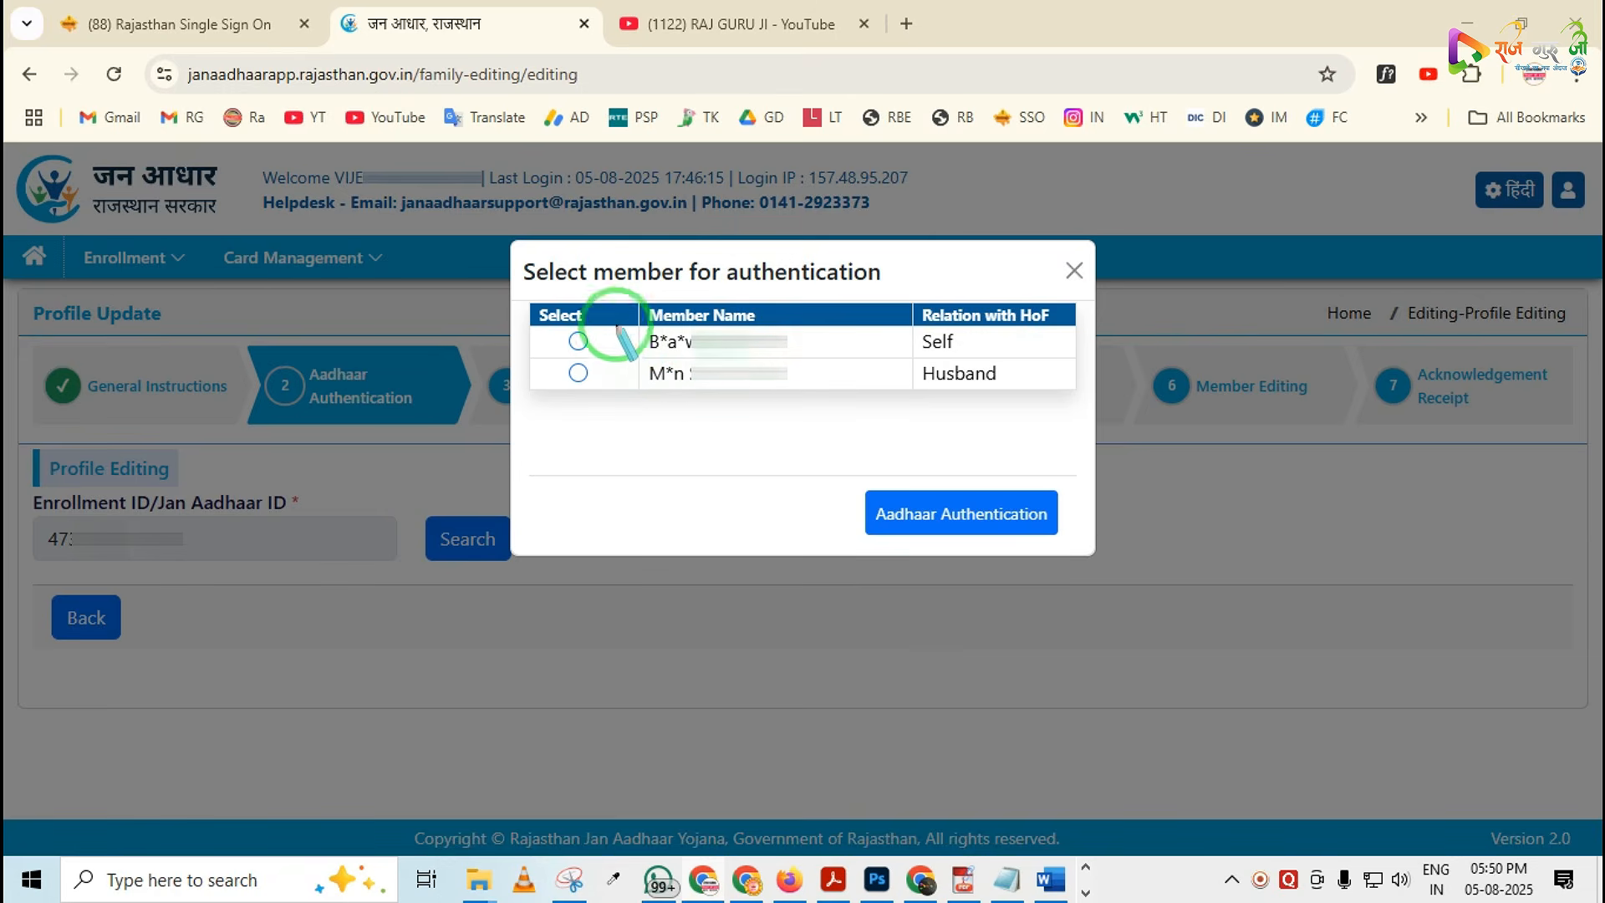
{"action": "mouse_move", "coordinate": [610, 314]}
{"action": "left_mouse_down"}
{"action": "mouse_move", "coordinate": [628, 338]}
{"action": "mouse_move", "coordinate": [702, 358]}
{"action": "mouse_move", "coordinate": [995, 354]}
{"action": "left_mouse_up"}
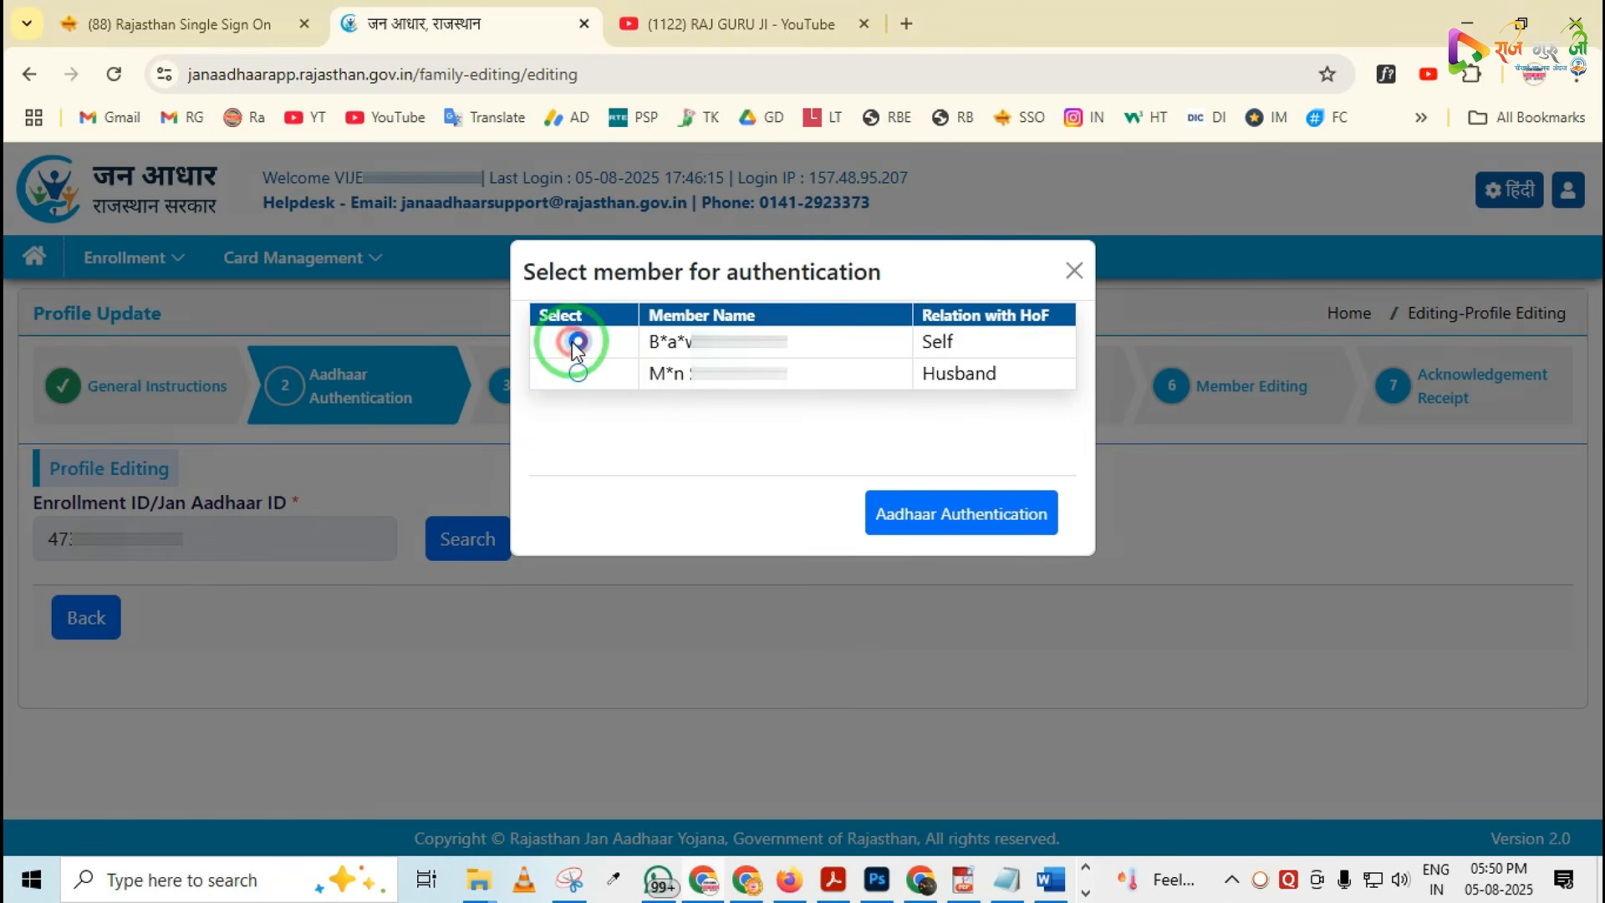
{"action": "left_click", "coordinate": [957, 518]}
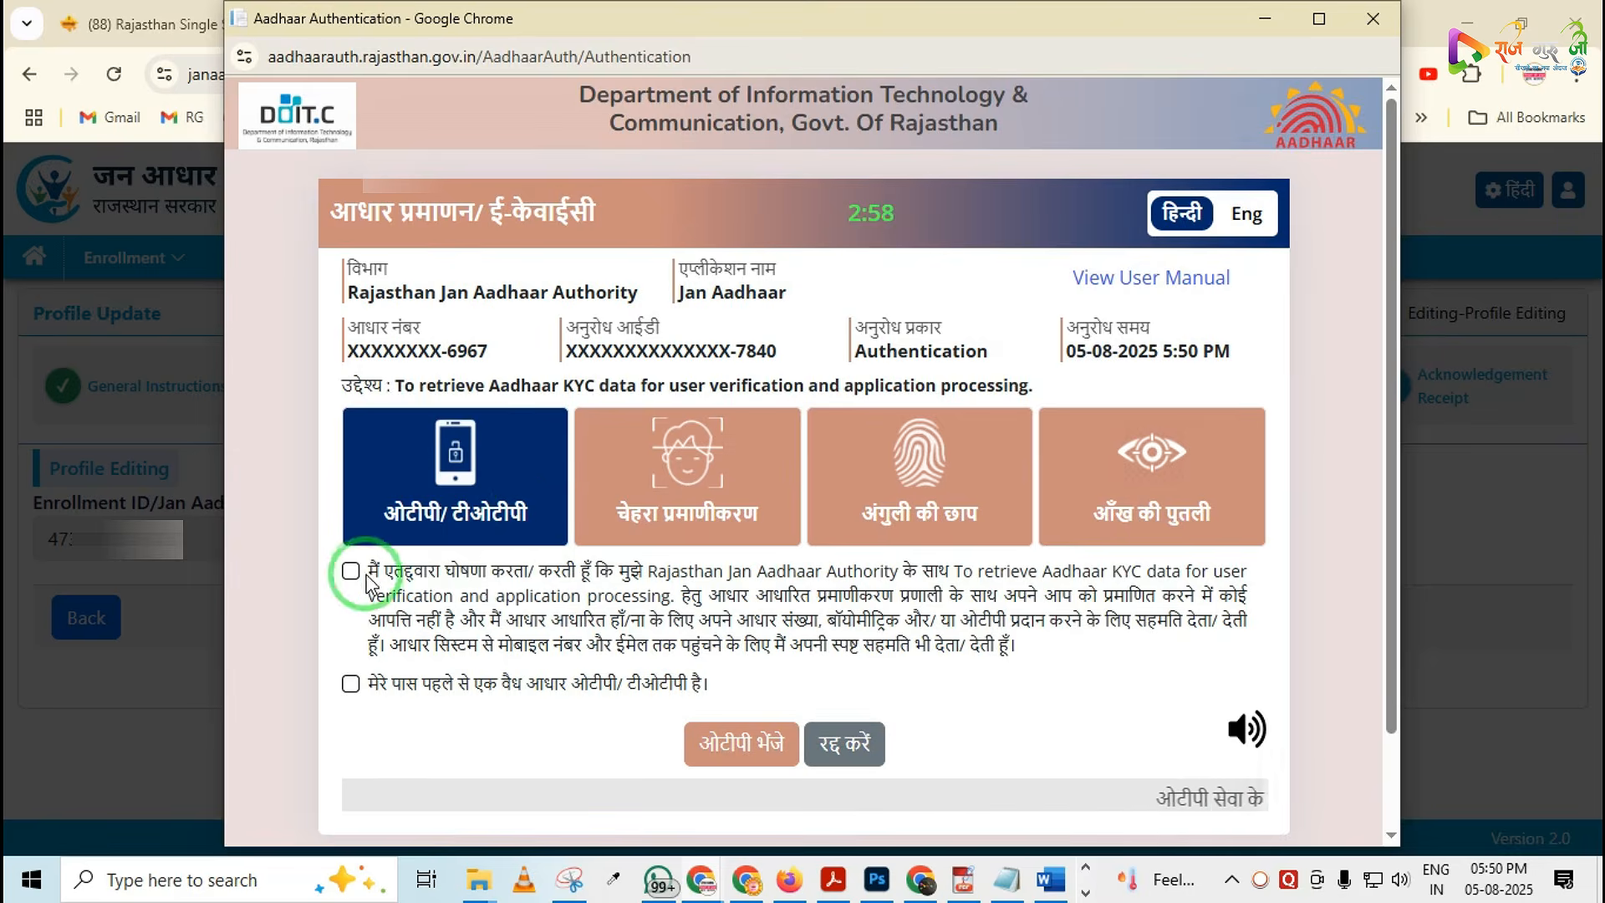
Step: Accept the consent, request an OTP, enter the received code and verify it
{"action": "left_click", "coordinate": [351, 570]}
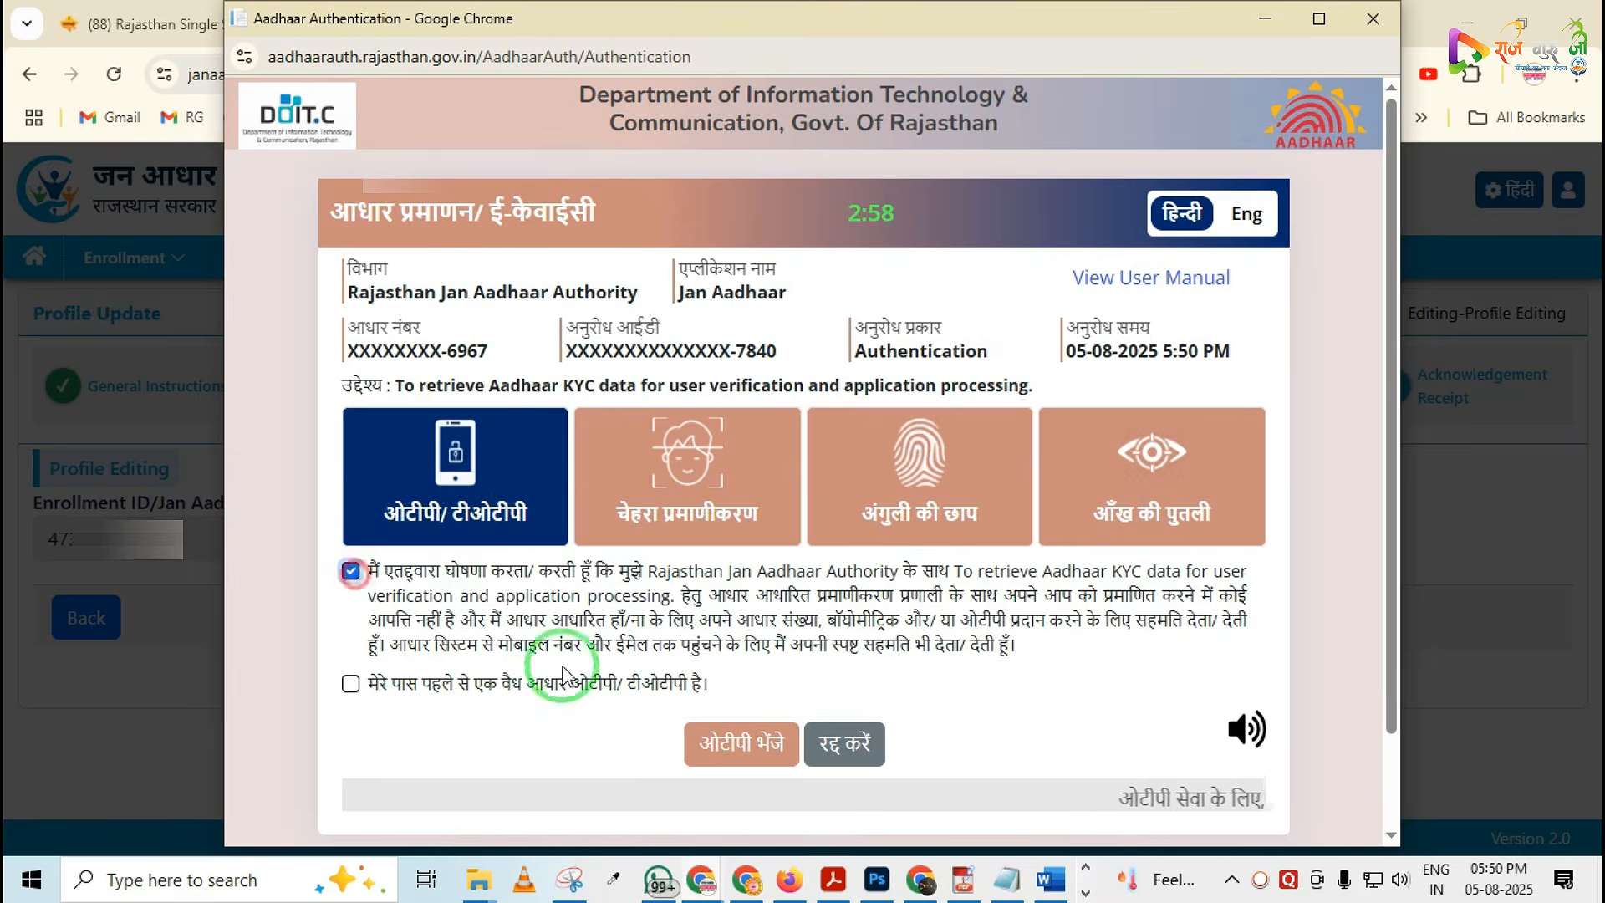
{"action": "left_click", "coordinate": [720, 741]}
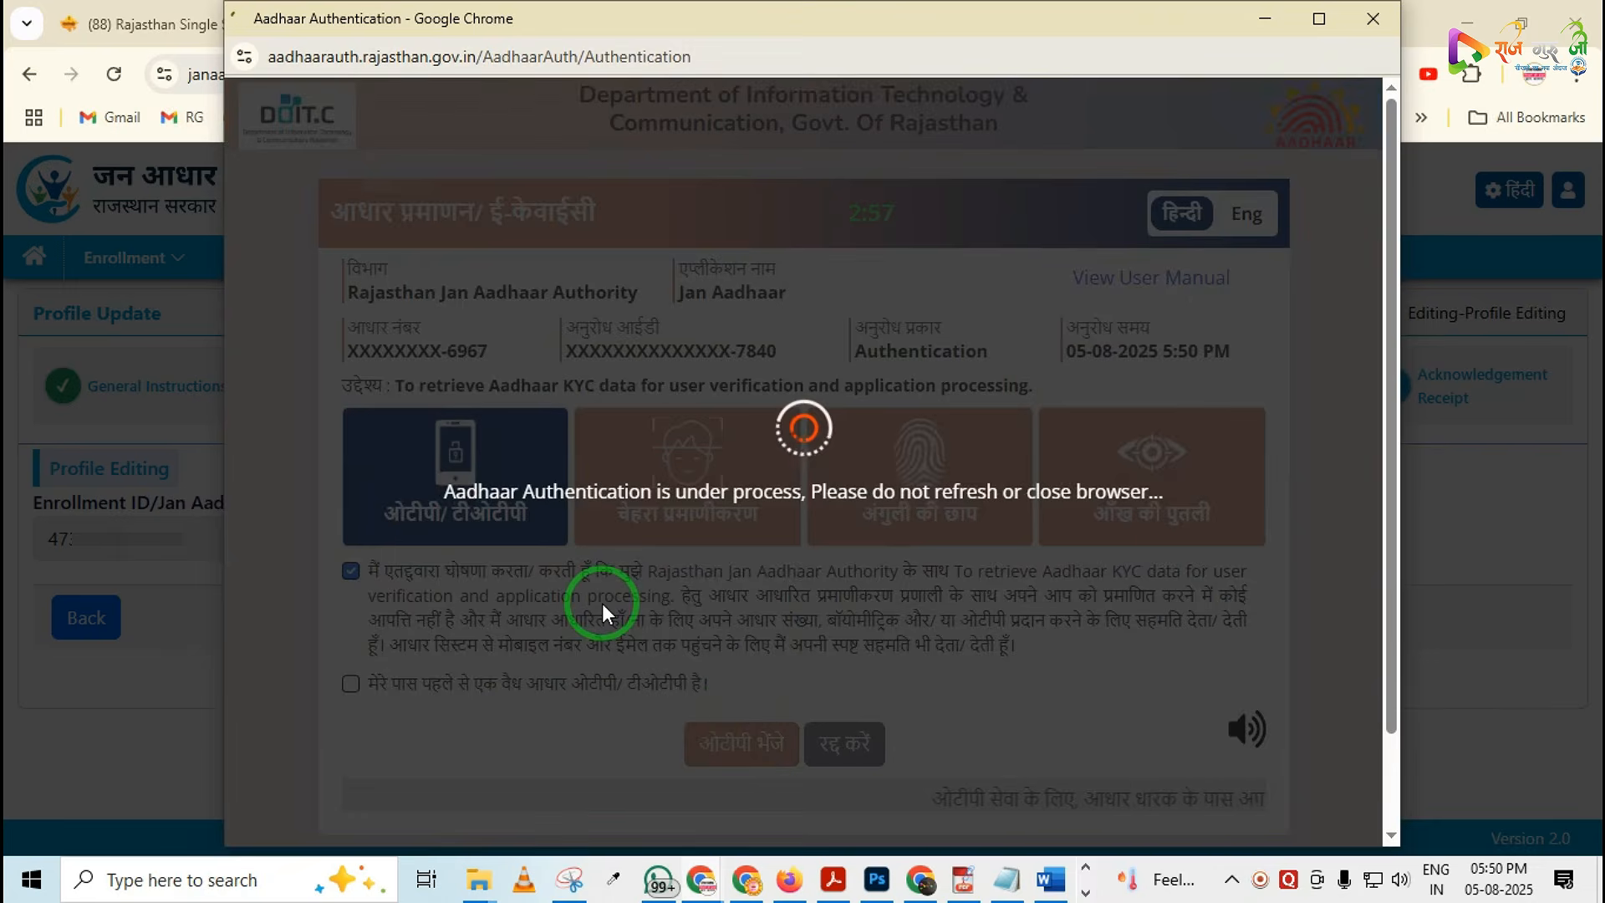
{"action": "scroll", "coordinate": [585, 602], "scroll_direction": "down", "scroll_amount": 2}
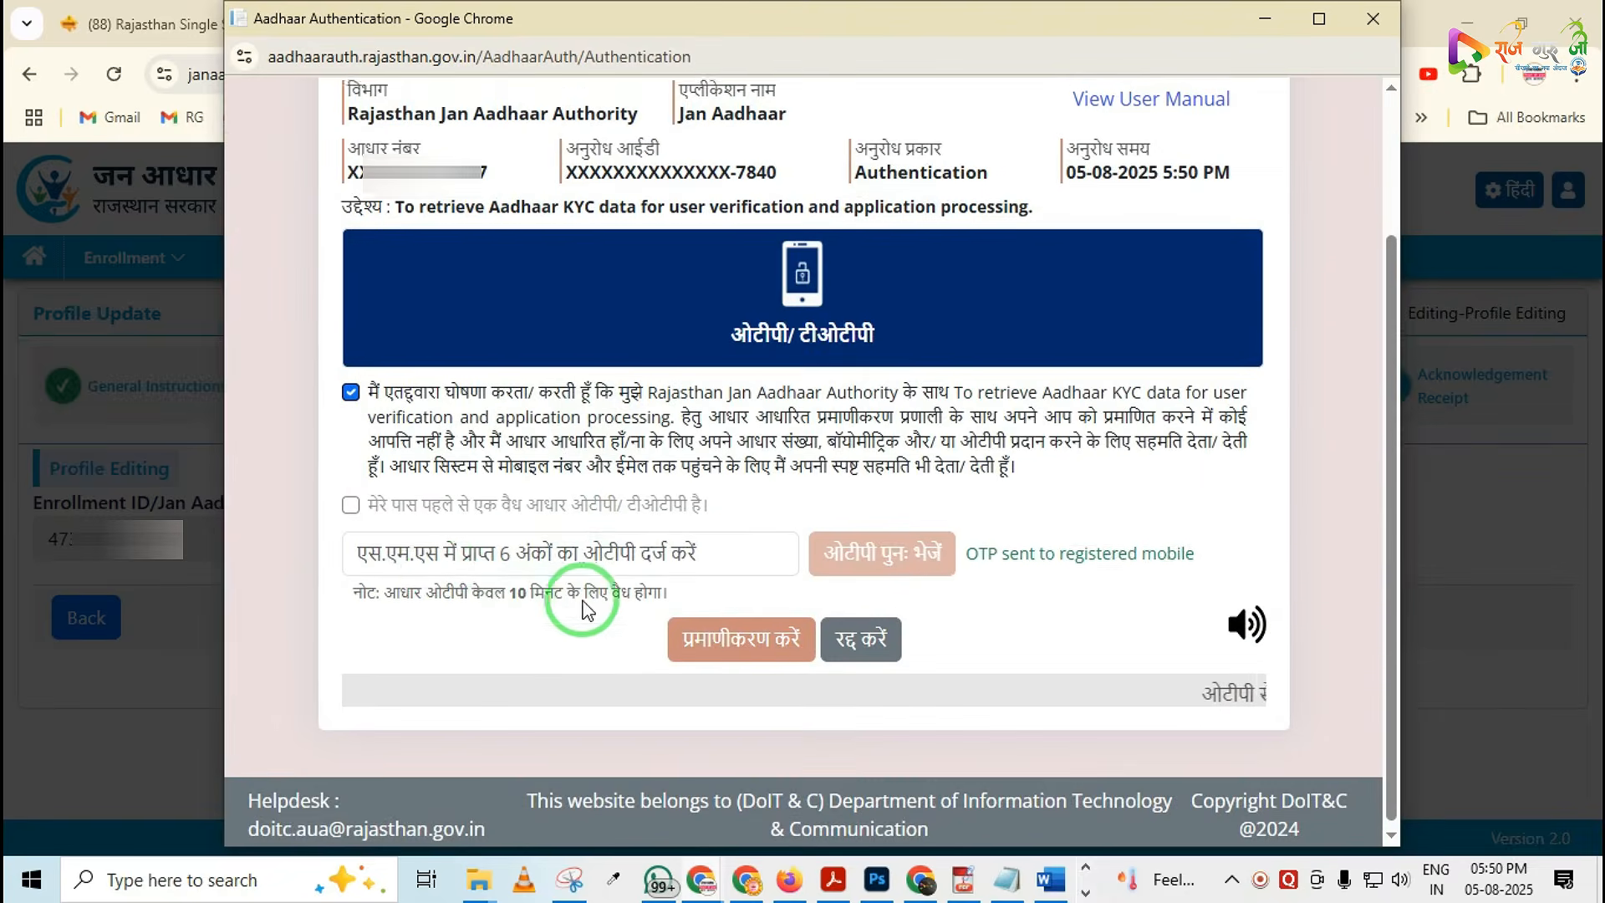
{"action": "left_click", "coordinate": [435, 561]}
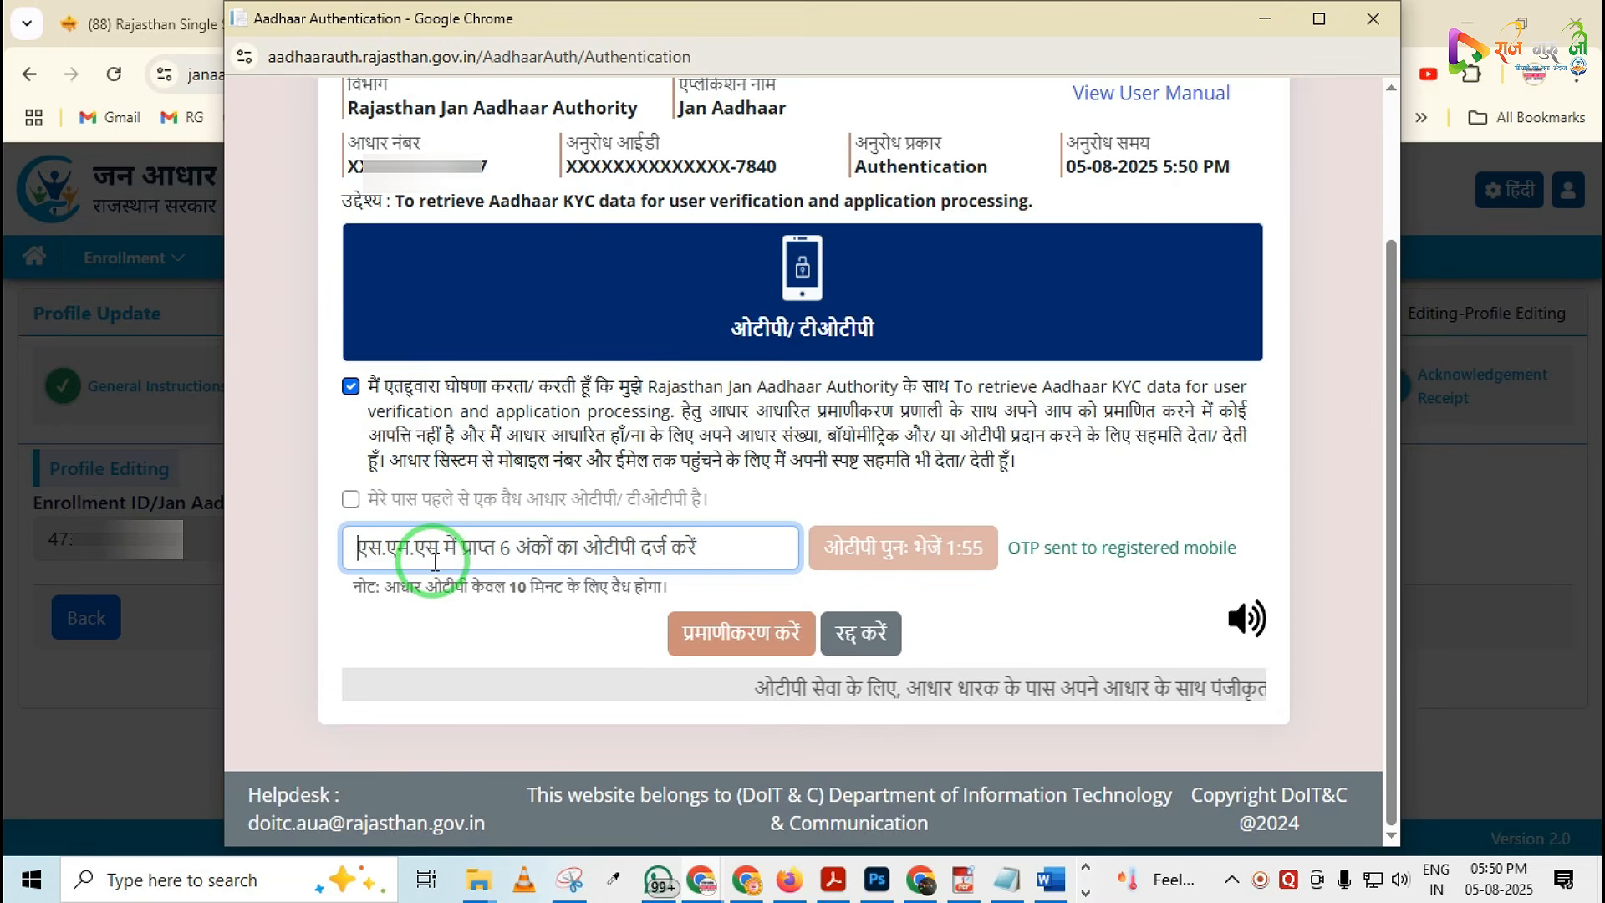
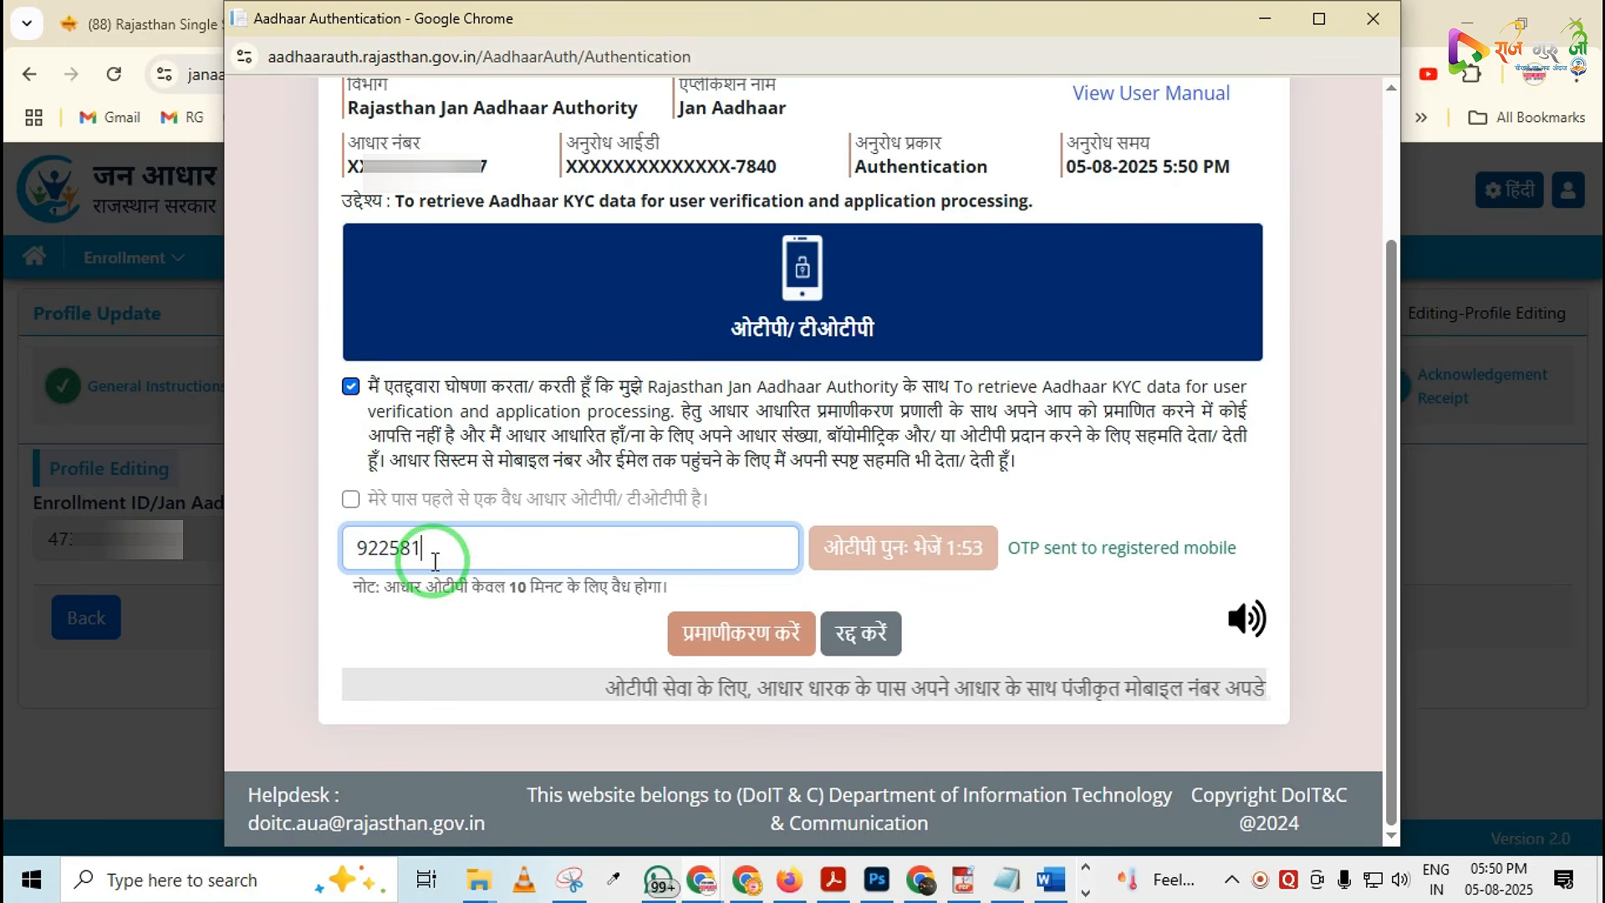
{"action": "left_click", "coordinate": [729, 629]}
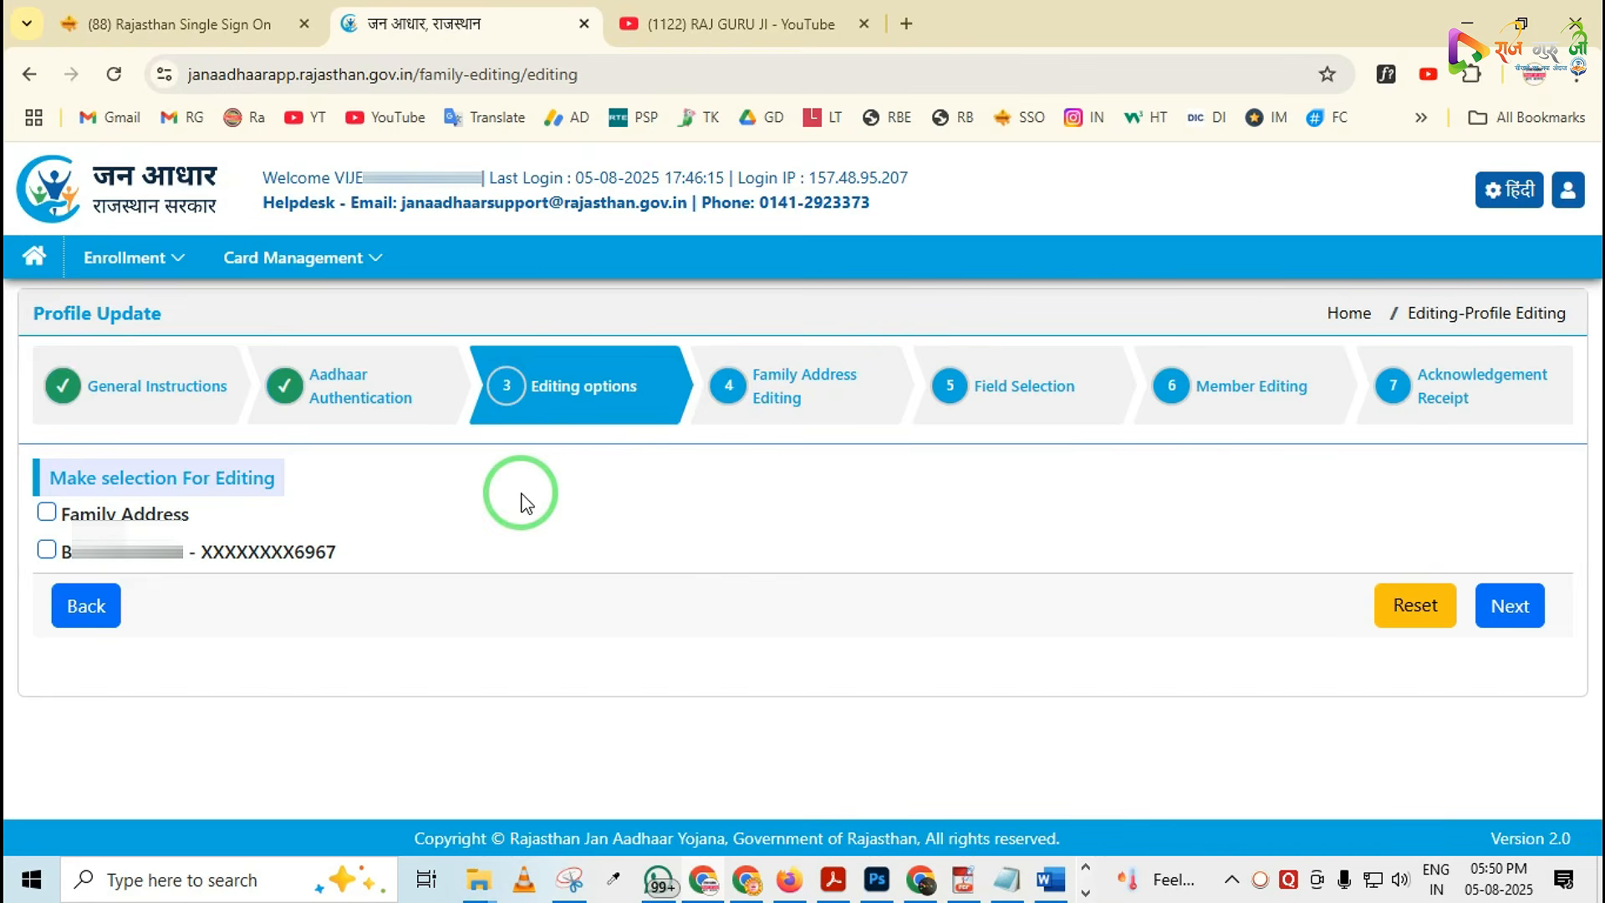
Step: Select the Self family member for editing and continue to Field Selection
{"action": "mouse_move", "coordinate": [19, 529]}
{"action": "left_mouse_down"}
{"action": "mouse_move", "coordinate": [159, 585]}
{"action": "mouse_move", "coordinate": [384, 599]}
{"action": "left_mouse_up"}
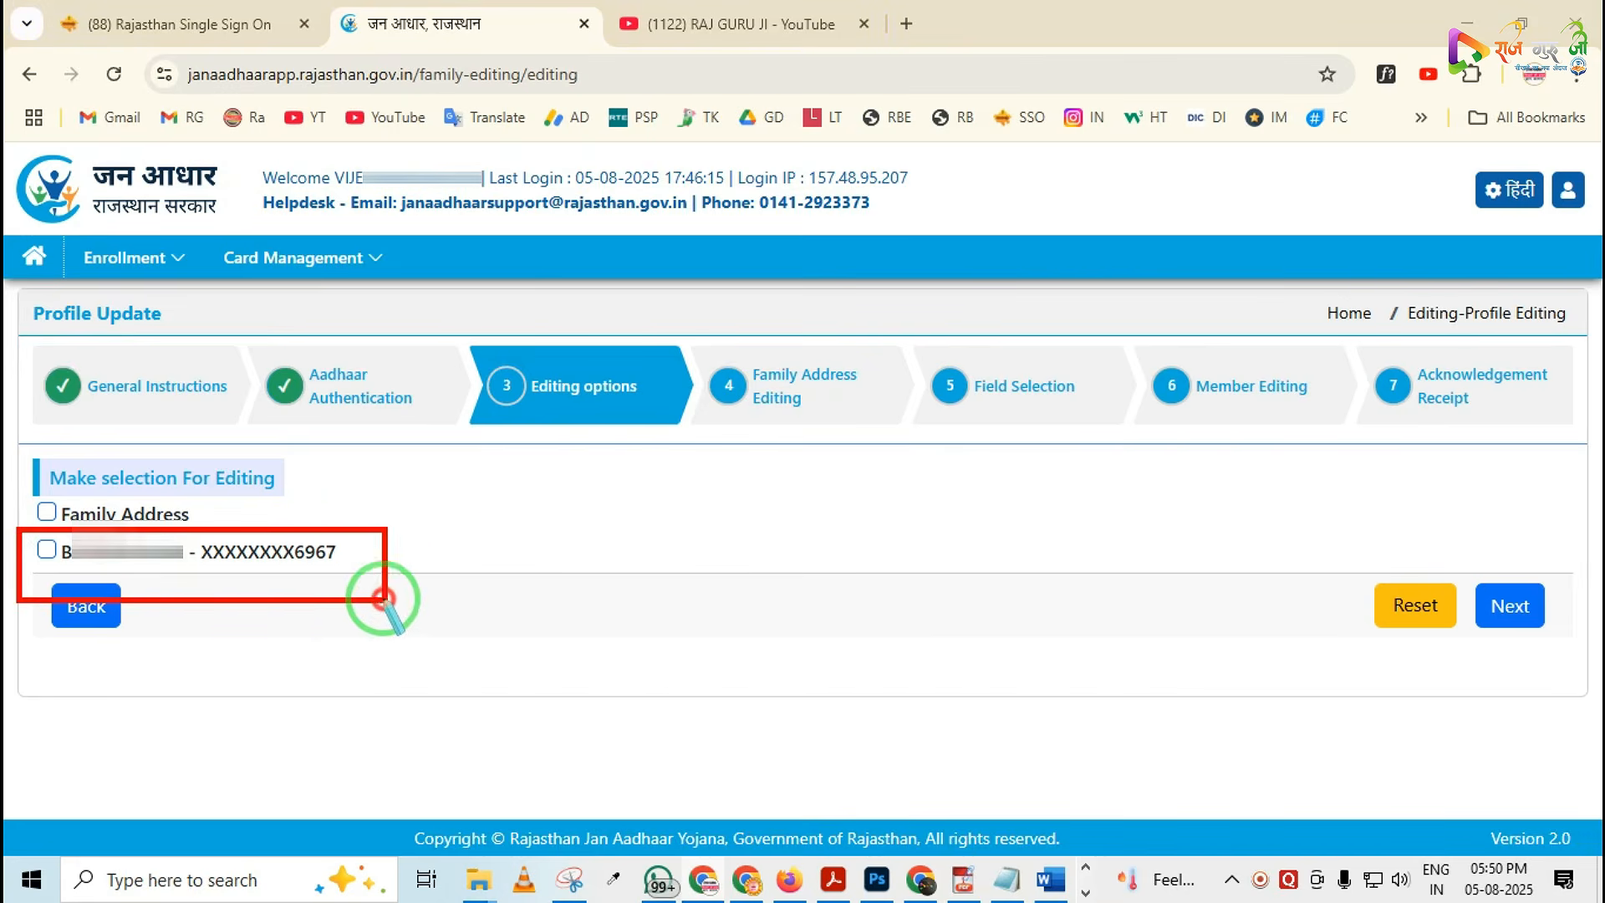
{"action": "key", "text": "Escape"}
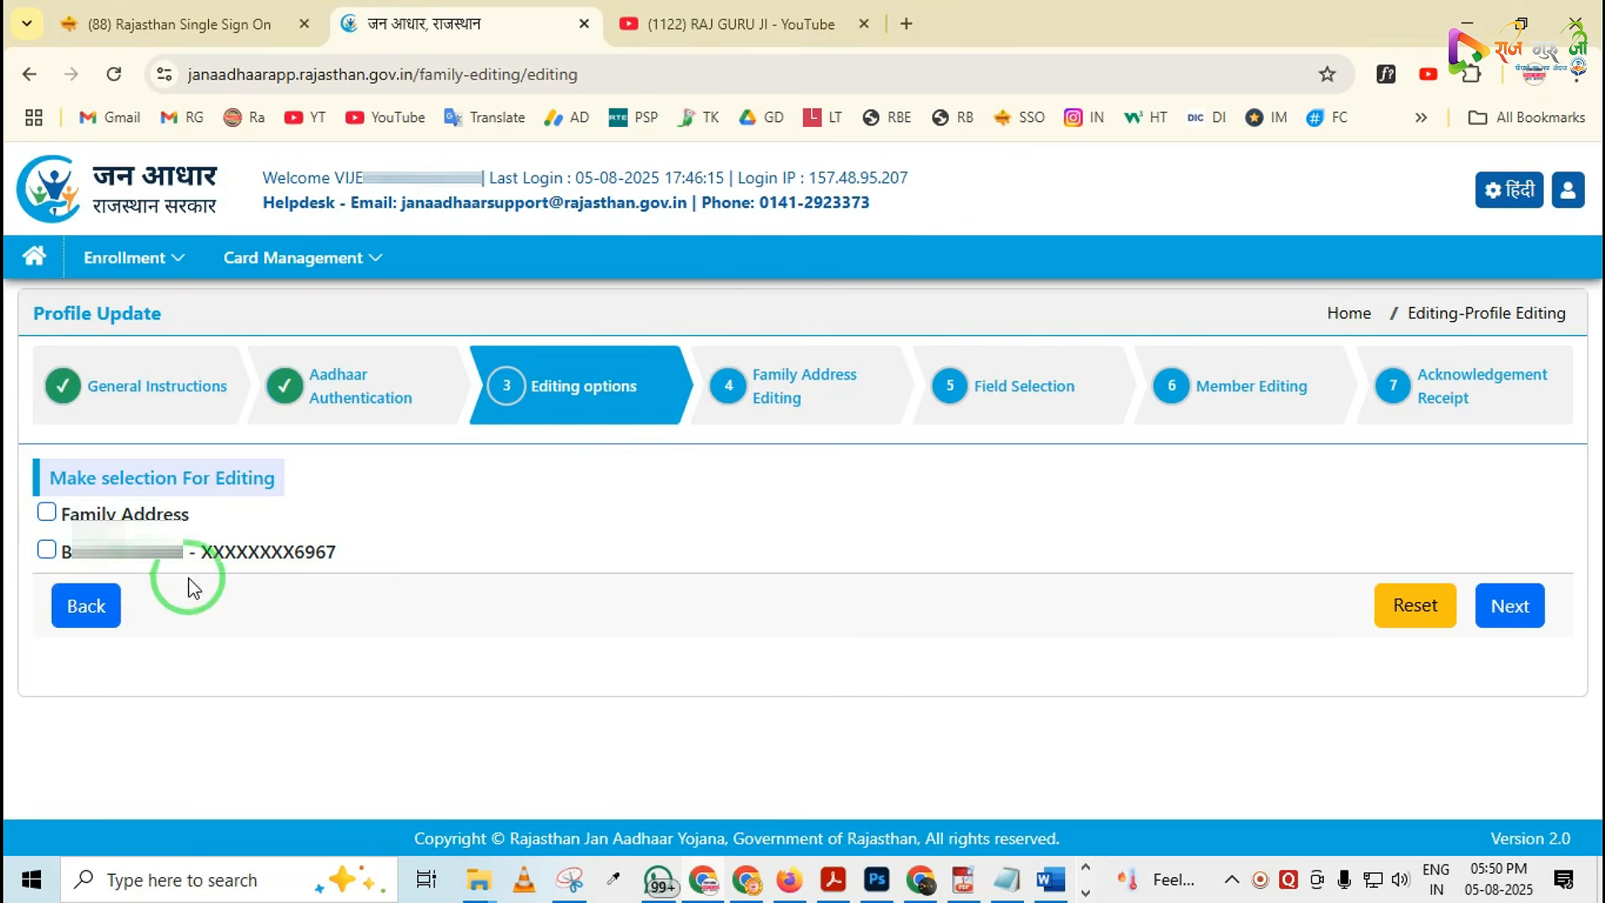
{"action": "left_click", "coordinate": [48, 550]}
{"action": "left_click", "coordinate": [1509, 604]}
Step: Mark Additional Details for update on the Field Selection step
{"action": "scroll", "coordinate": [875, 576], "scroll_direction": "down", "scroll_amount": 3}
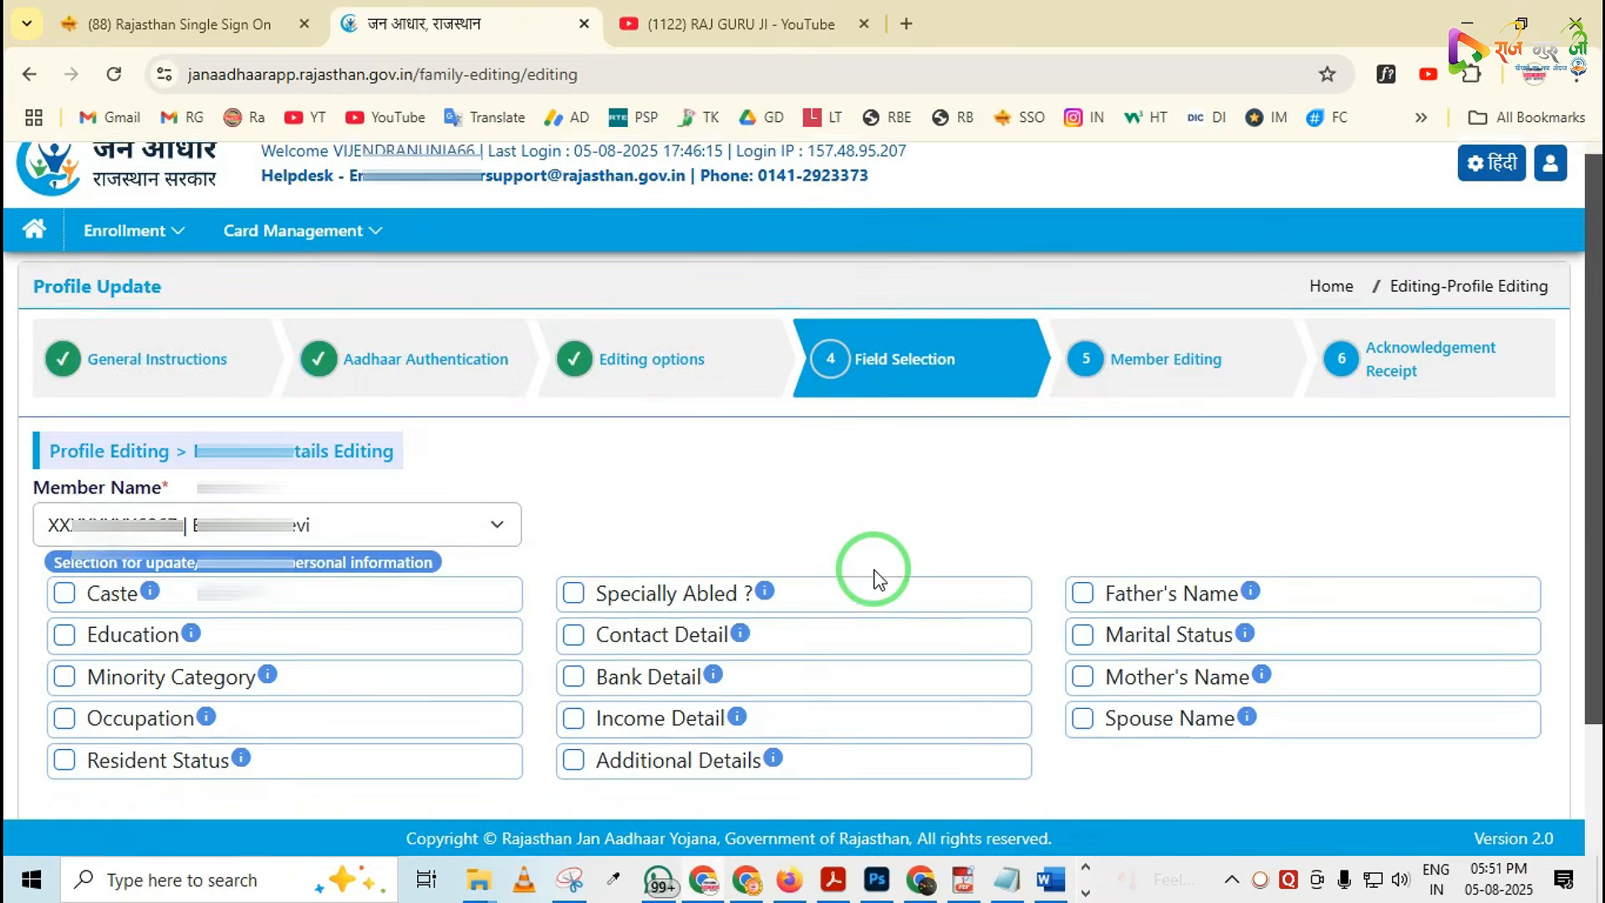
{"action": "mouse_move", "coordinate": [755, 544]}
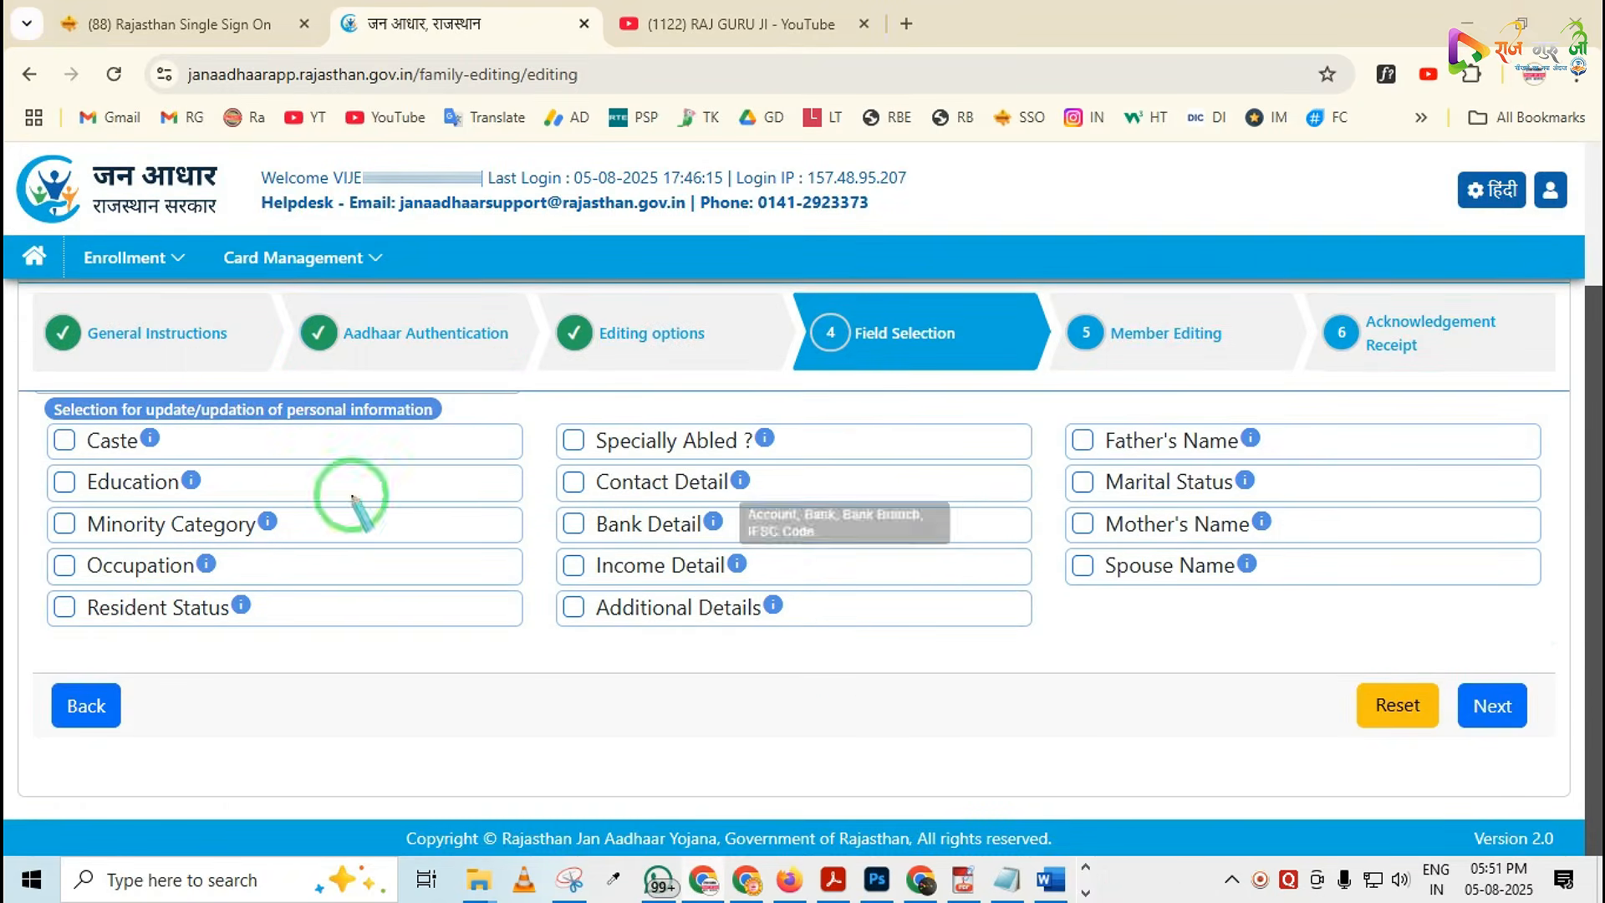
{"action": "mouse_move", "coordinate": [7, 397]}
{"action": "left_mouse_down"}
{"action": "mouse_move", "coordinate": [493, 616]}
{"action": "mouse_move", "coordinate": [1260, 693]}
{"action": "left_mouse_up"}
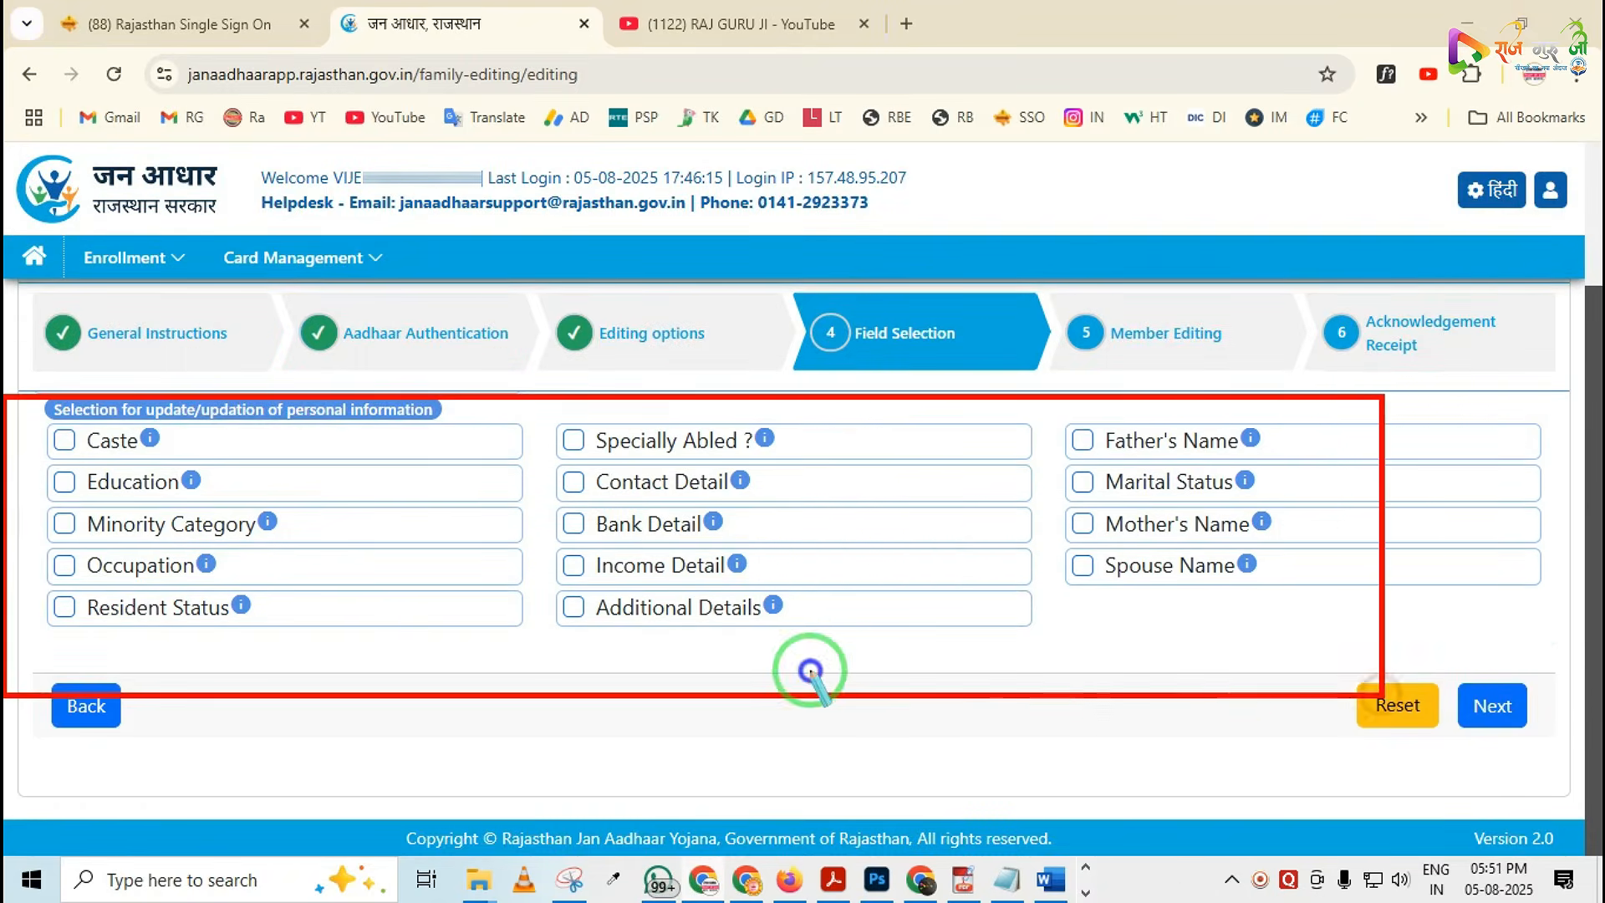
{"action": "left_click", "coordinate": [734, 25]}
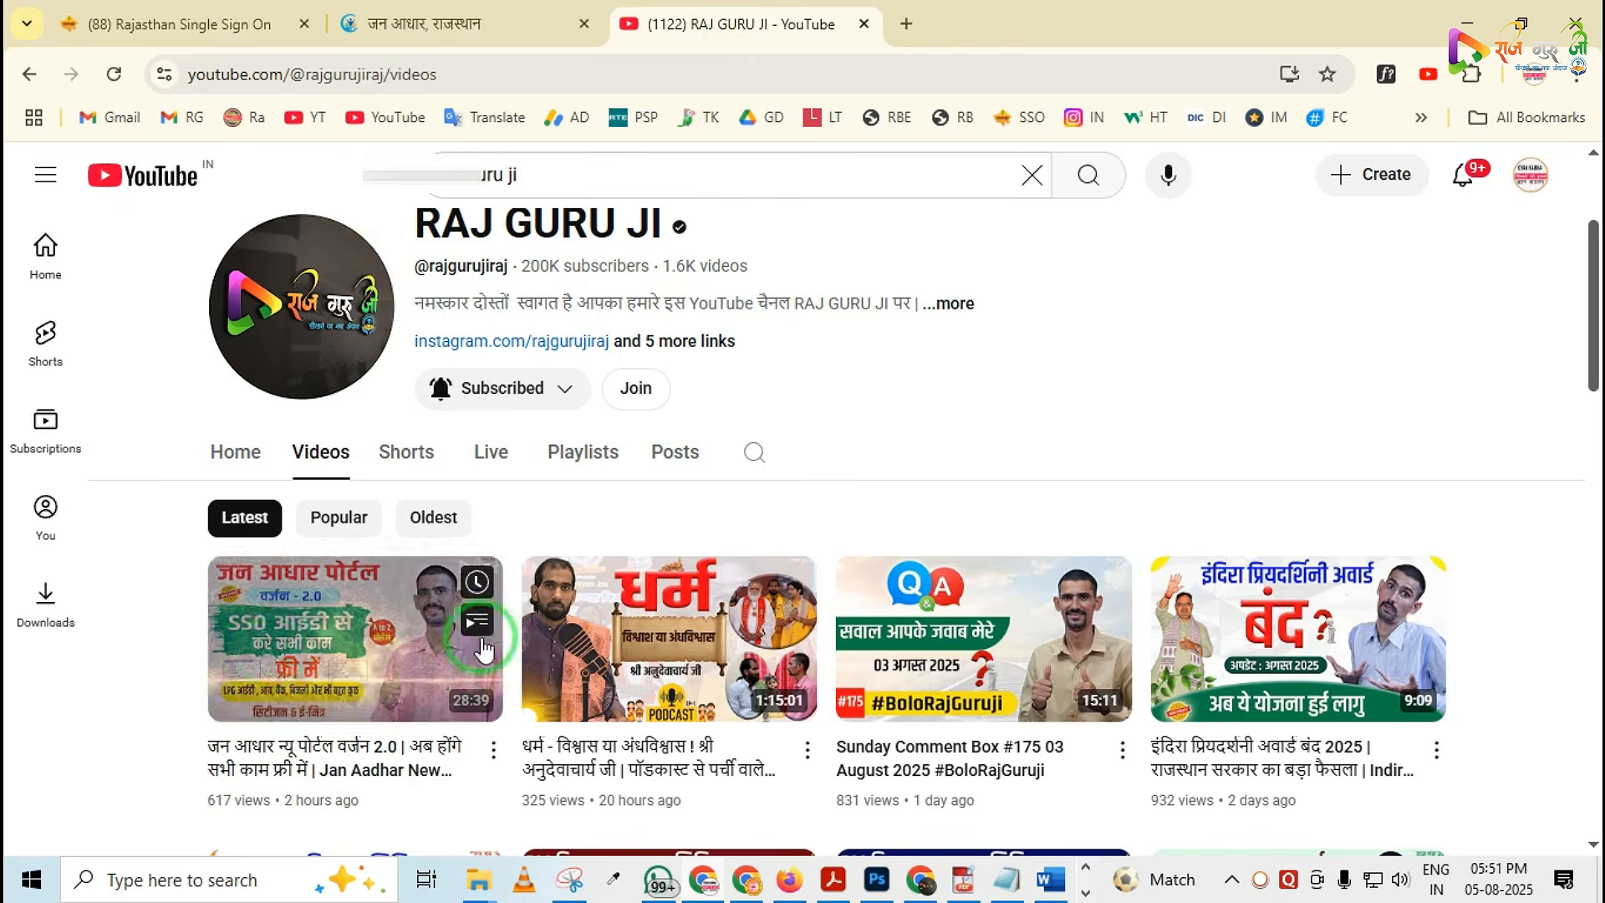
{"action": "left_click", "coordinate": [468, 24]}
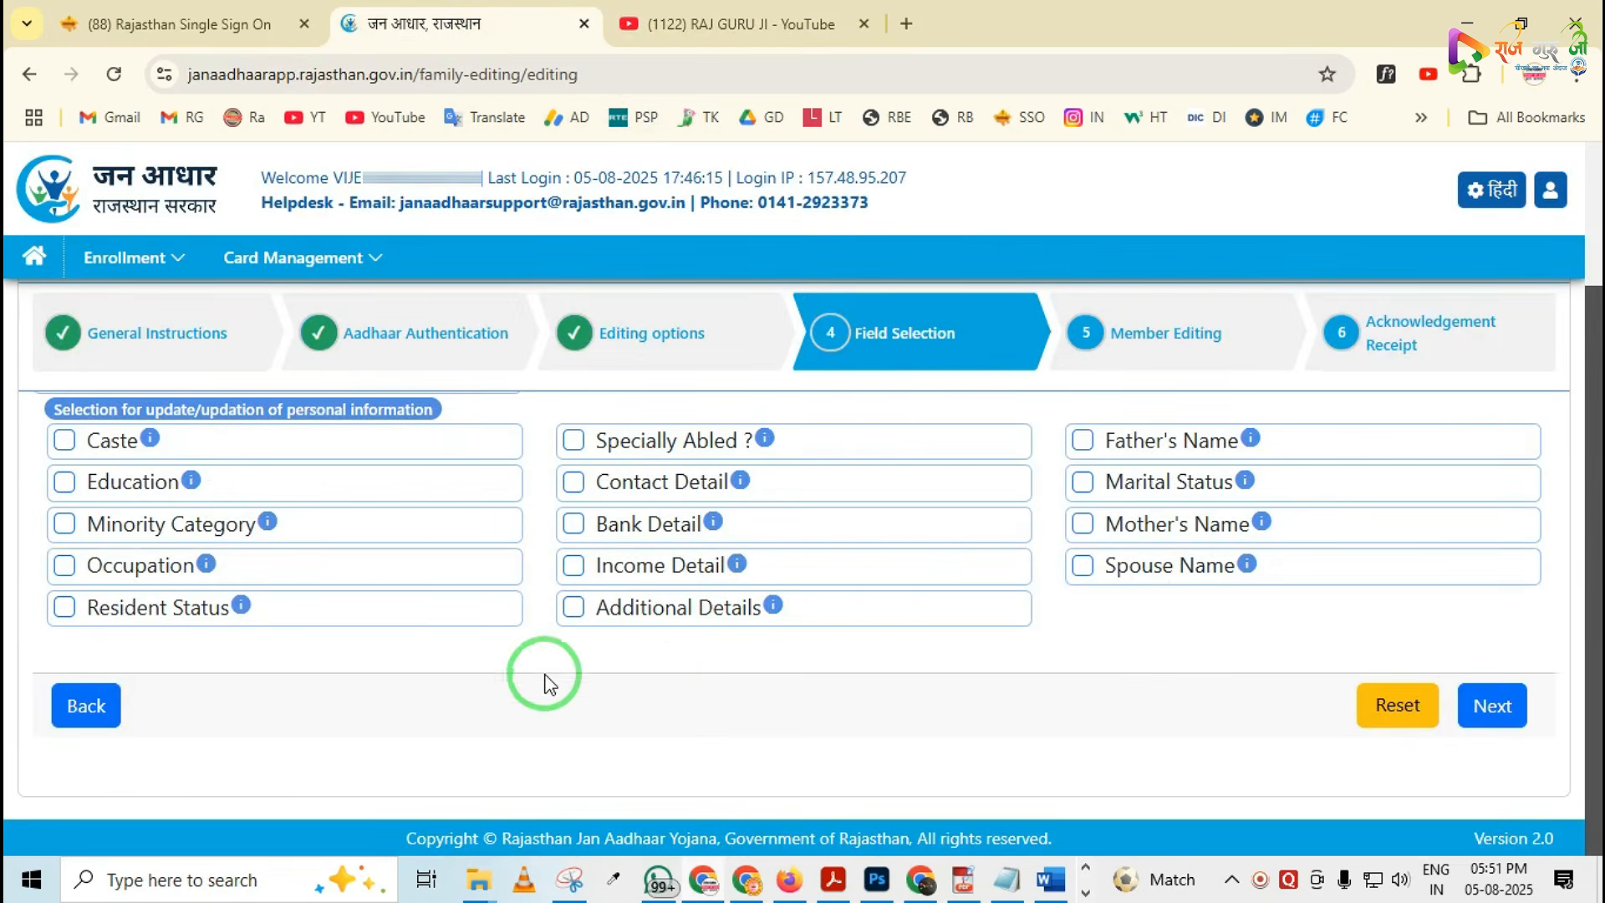
{"action": "mouse_move", "coordinate": [529, 572]}
{"action": "left_mouse_down"}
{"action": "mouse_move", "coordinate": [584, 638]}
{"action": "mouse_move", "coordinate": [843, 653]}
{"action": "left_mouse_up"}
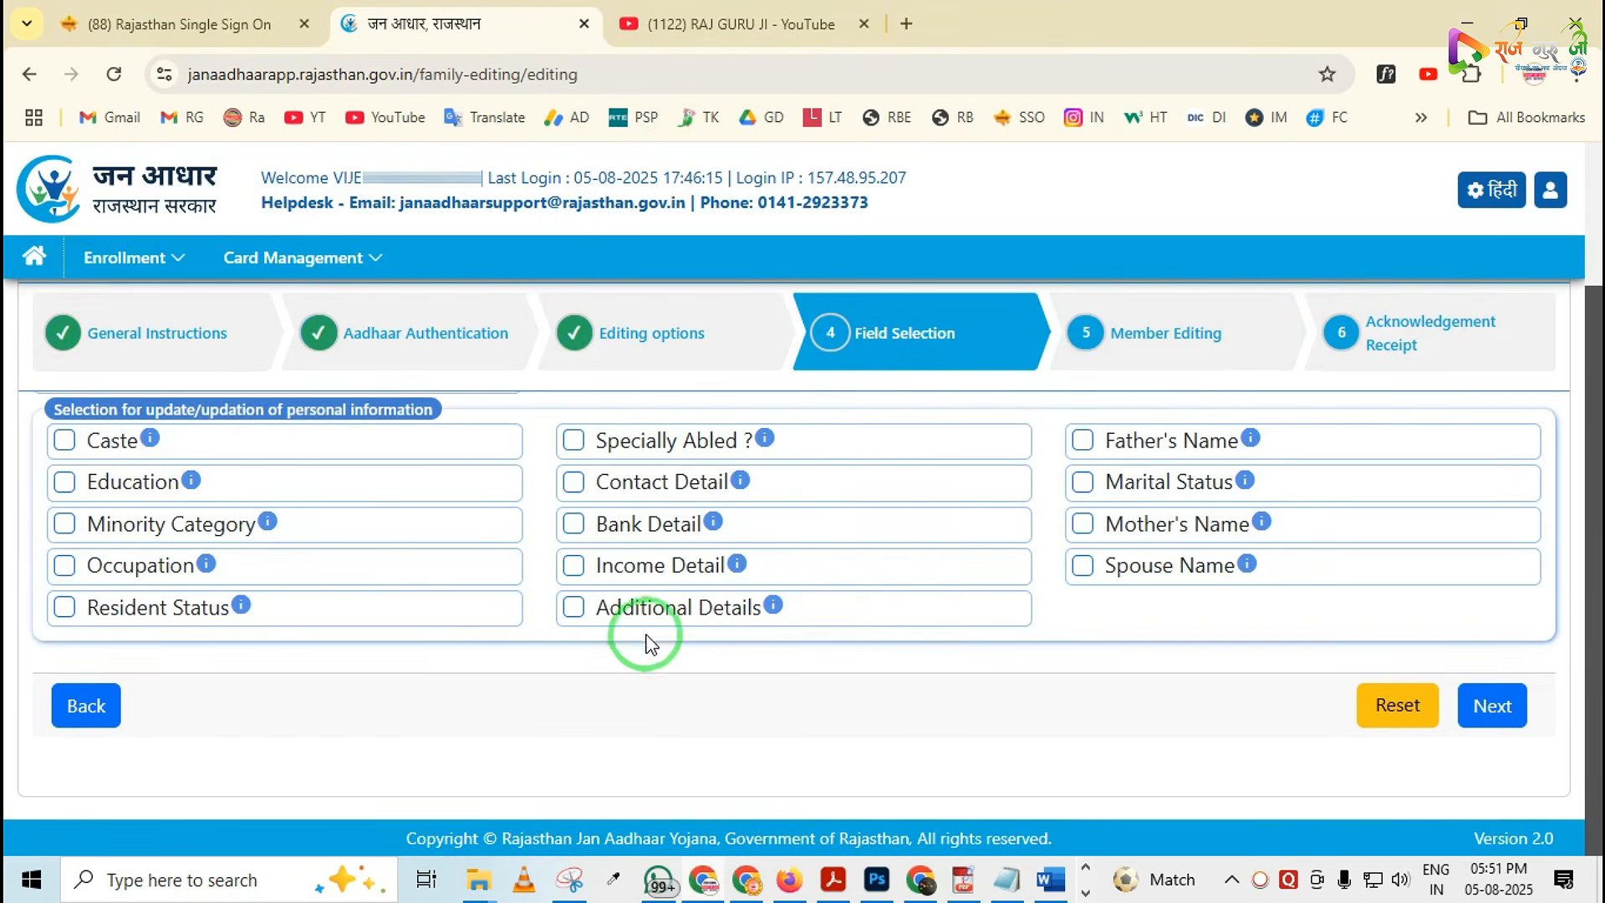
{"action": "mouse_move", "coordinate": [789, 605]}
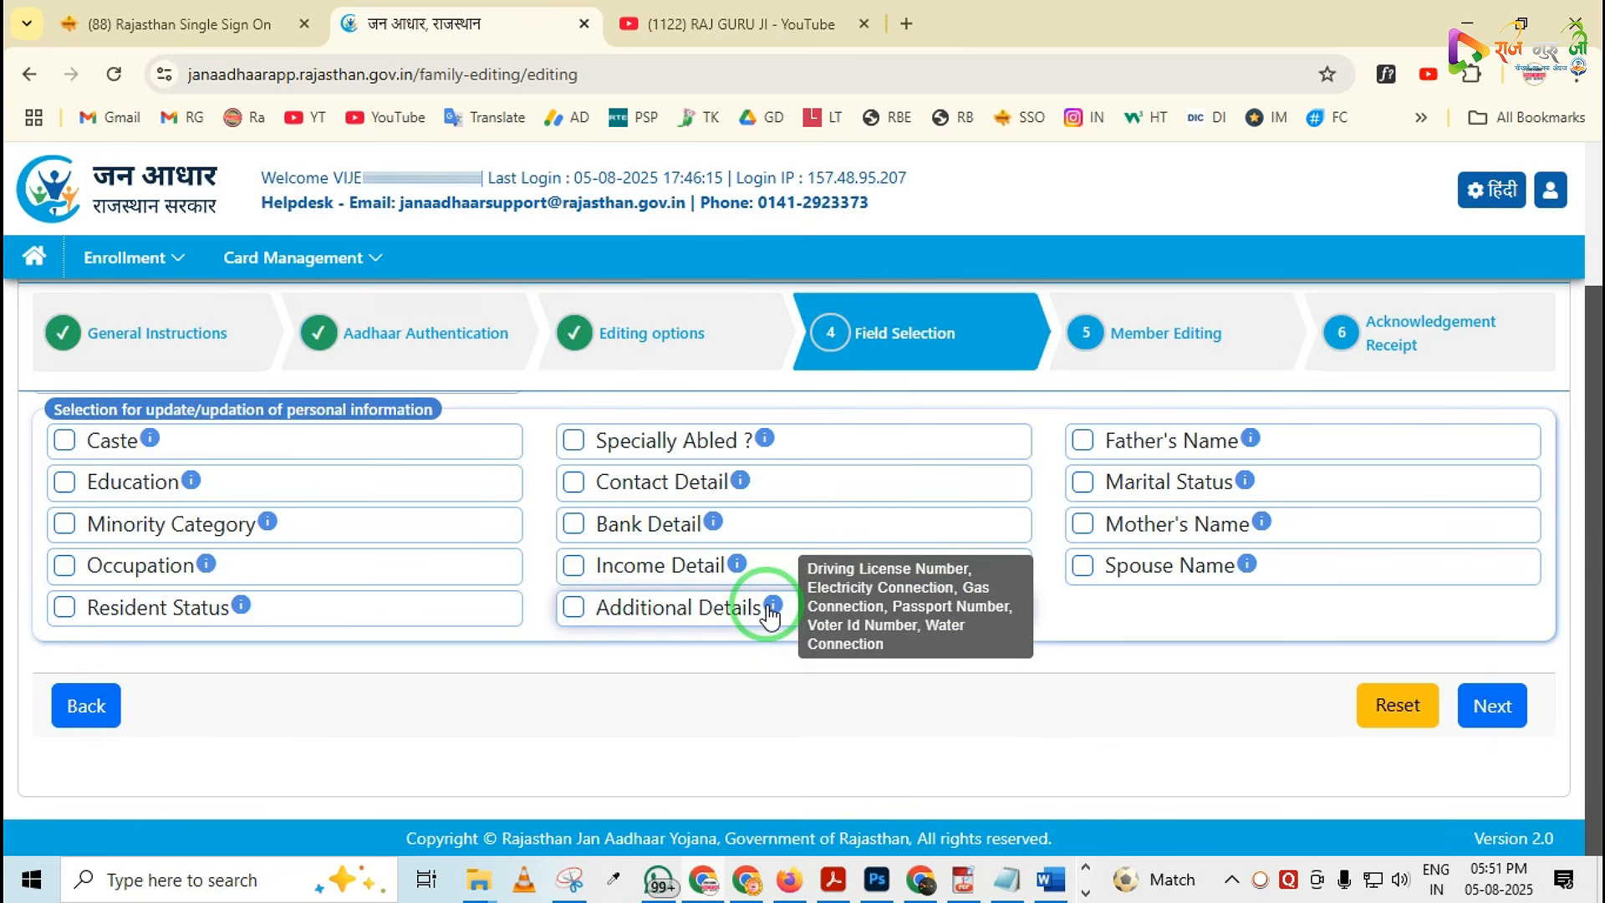
{"action": "left_click", "coordinate": [573, 608]}
Step: Continue to Member Editing and review the Electricity Connection and Voter Id seeding rows
{"action": "left_click", "coordinate": [1496, 702]}
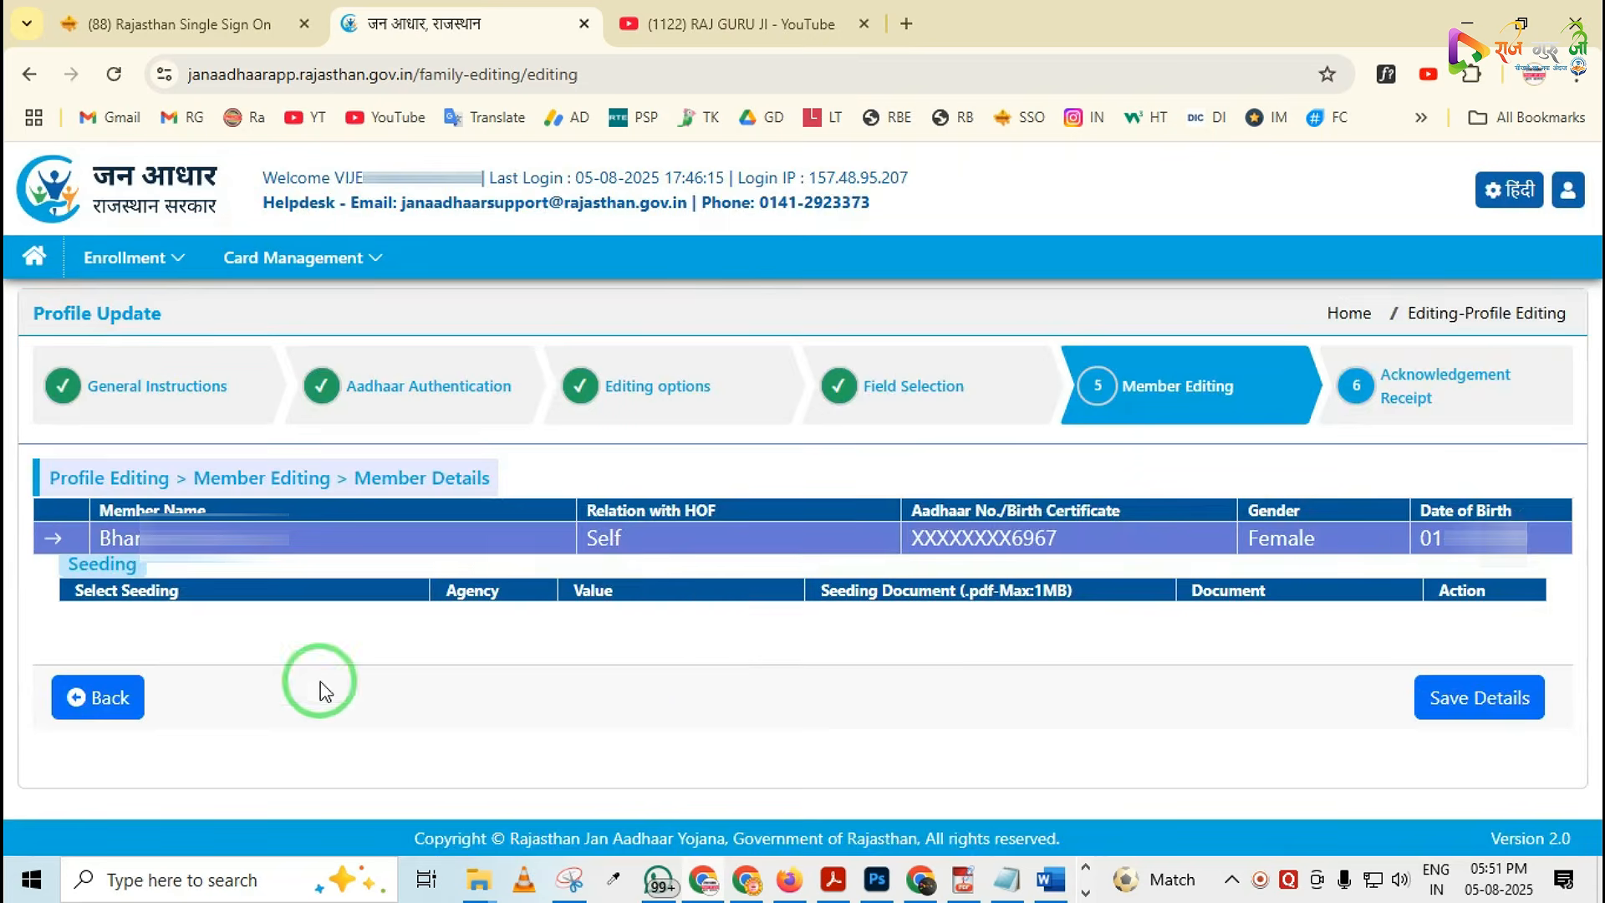
{"action": "mouse_move", "coordinate": [17, 581]}
{"action": "left_mouse_down"}
{"action": "mouse_move", "coordinate": [530, 670]}
{"action": "mouse_move", "coordinate": [1136, 669]}
{"action": "mouse_move", "coordinate": [1542, 693]}
{"action": "left_mouse_up"}
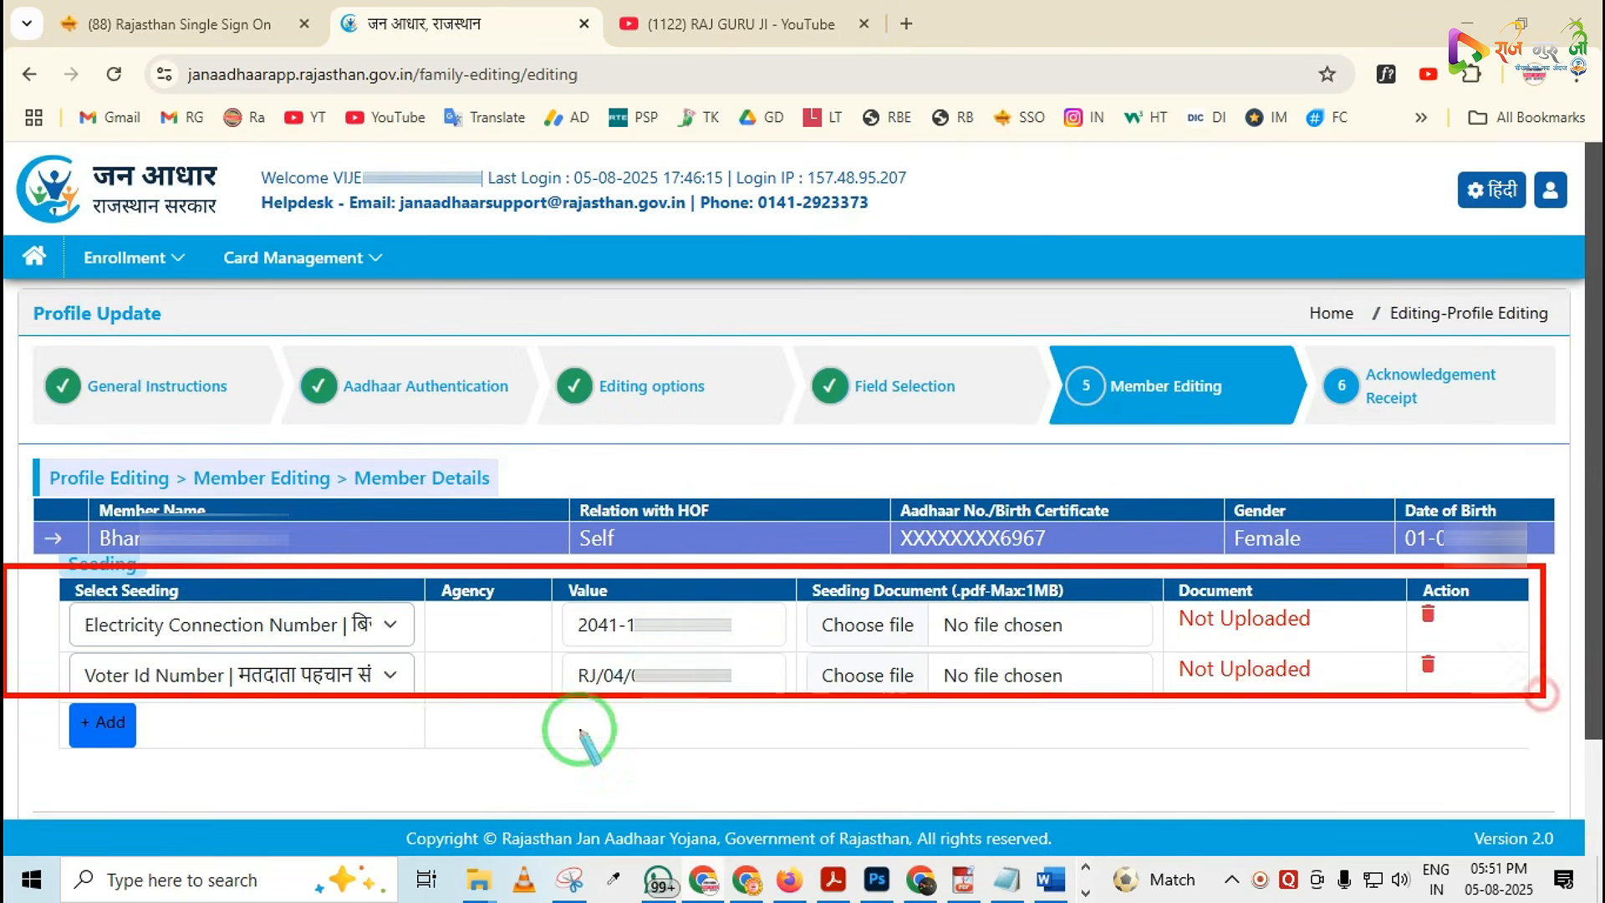
{"action": "left_click_drag", "start_coordinate": [30, 585], "coordinate": [403, 634]}
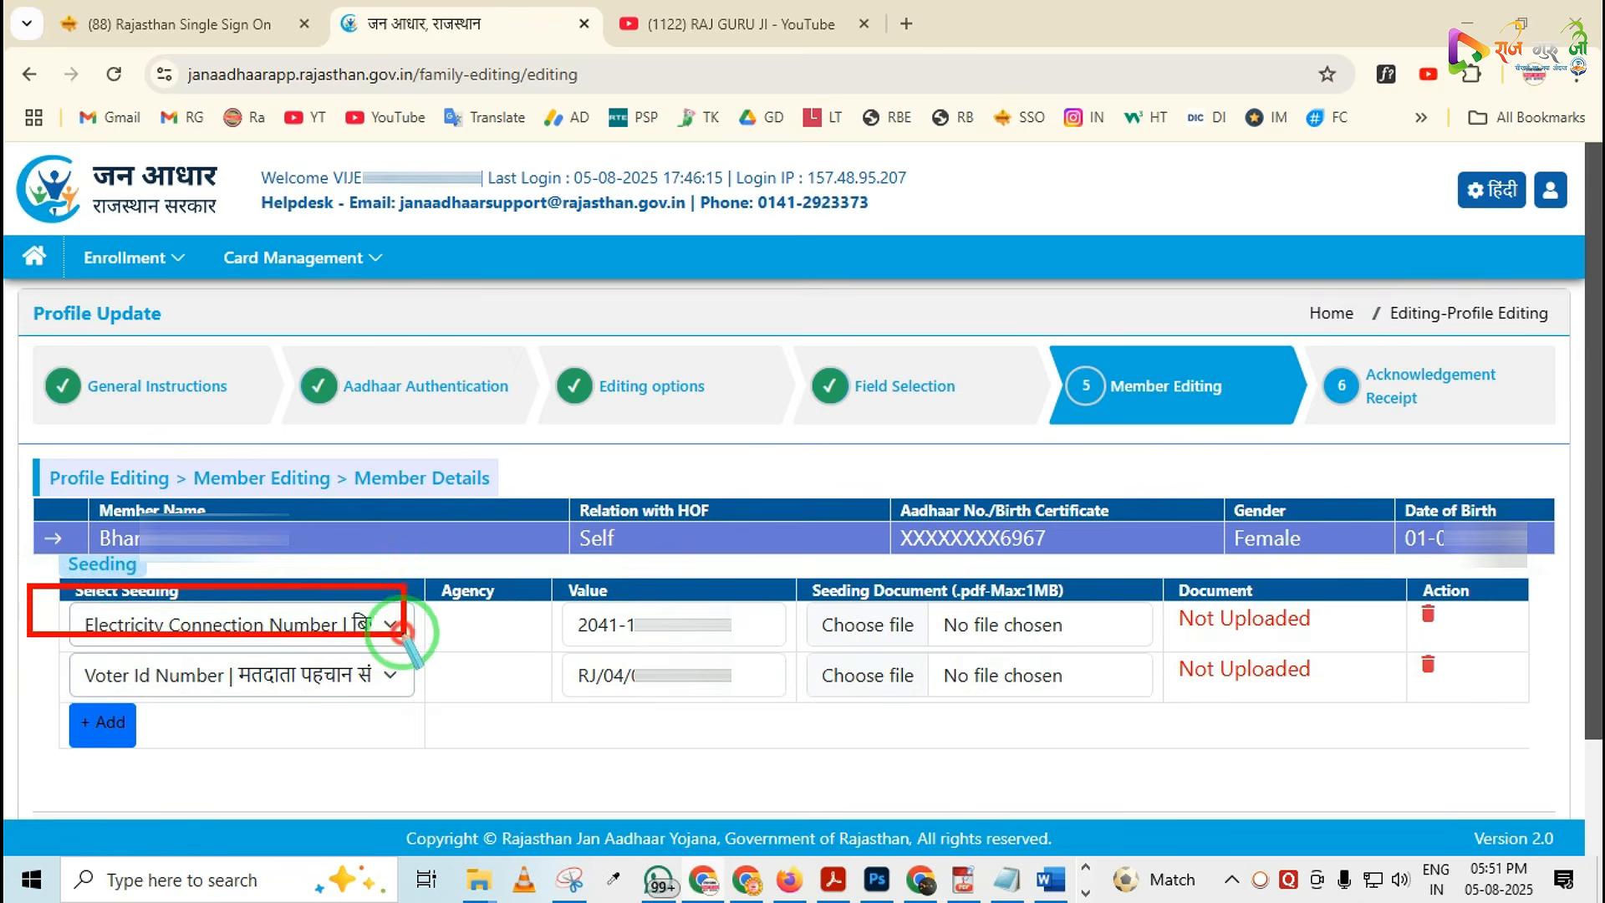
{"action": "left_click_drag", "start_coordinate": [67, 640], "coordinate": [431, 705]}
{"action": "mouse_move", "coordinate": [38, 580]}
{"action": "left_mouse_down"}
{"action": "mouse_move", "coordinate": [652, 656]}
{"action": "mouse_move", "coordinate": [1326, 680]}
{"action": "mouse_move", "coordinate": [1502, 719]}
{"action": "left_mouse_up"}
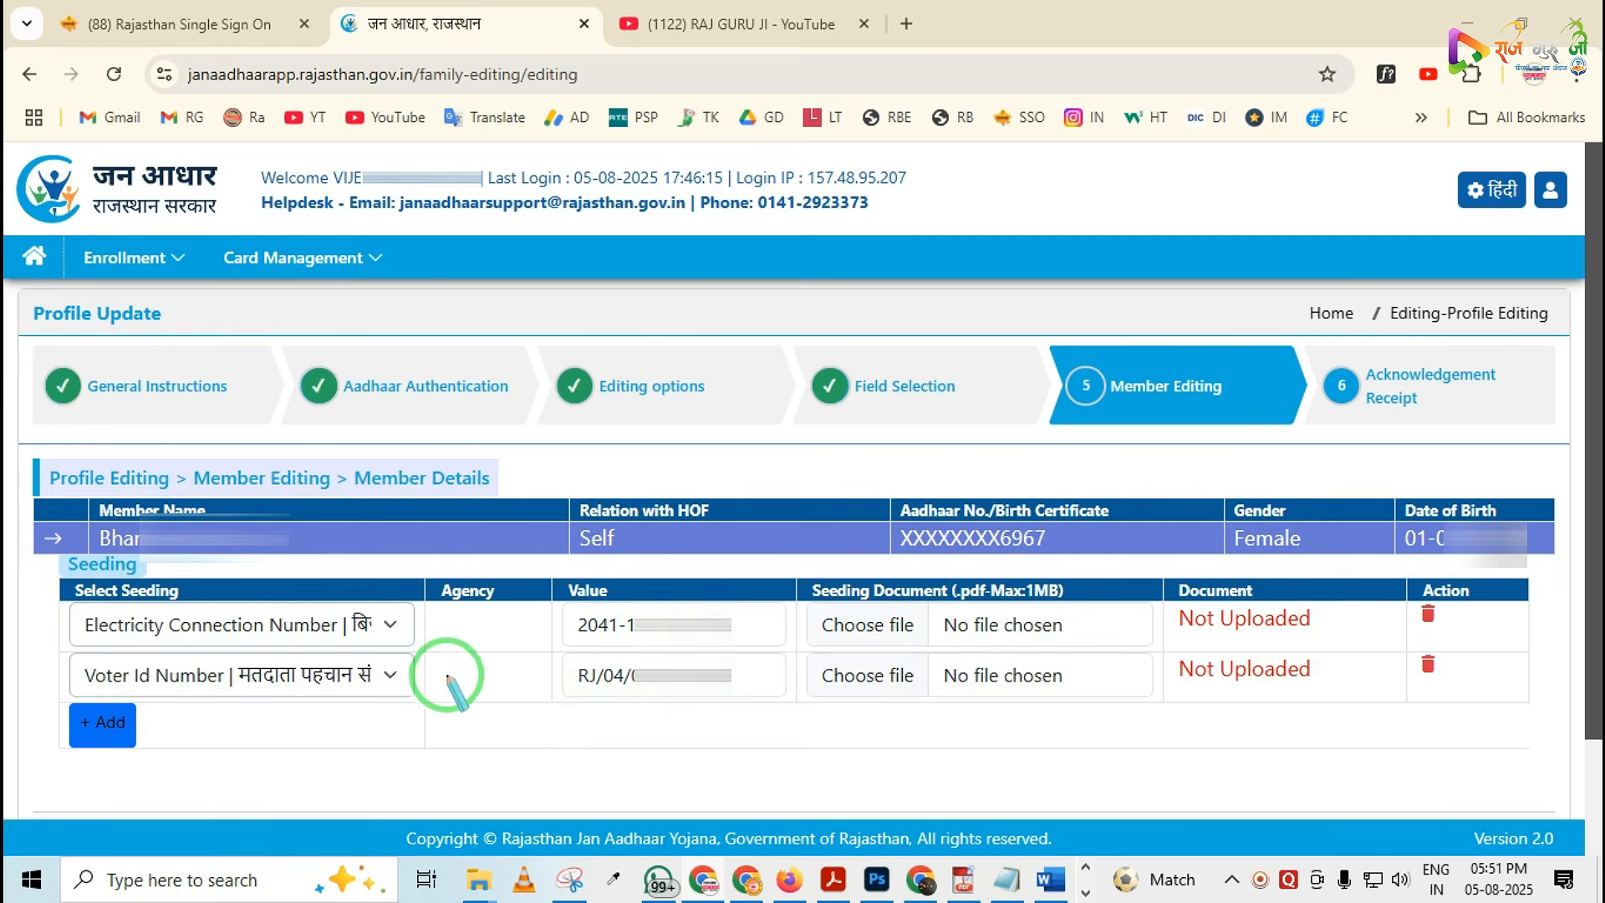
{"action": "key", "text": "Escape"}
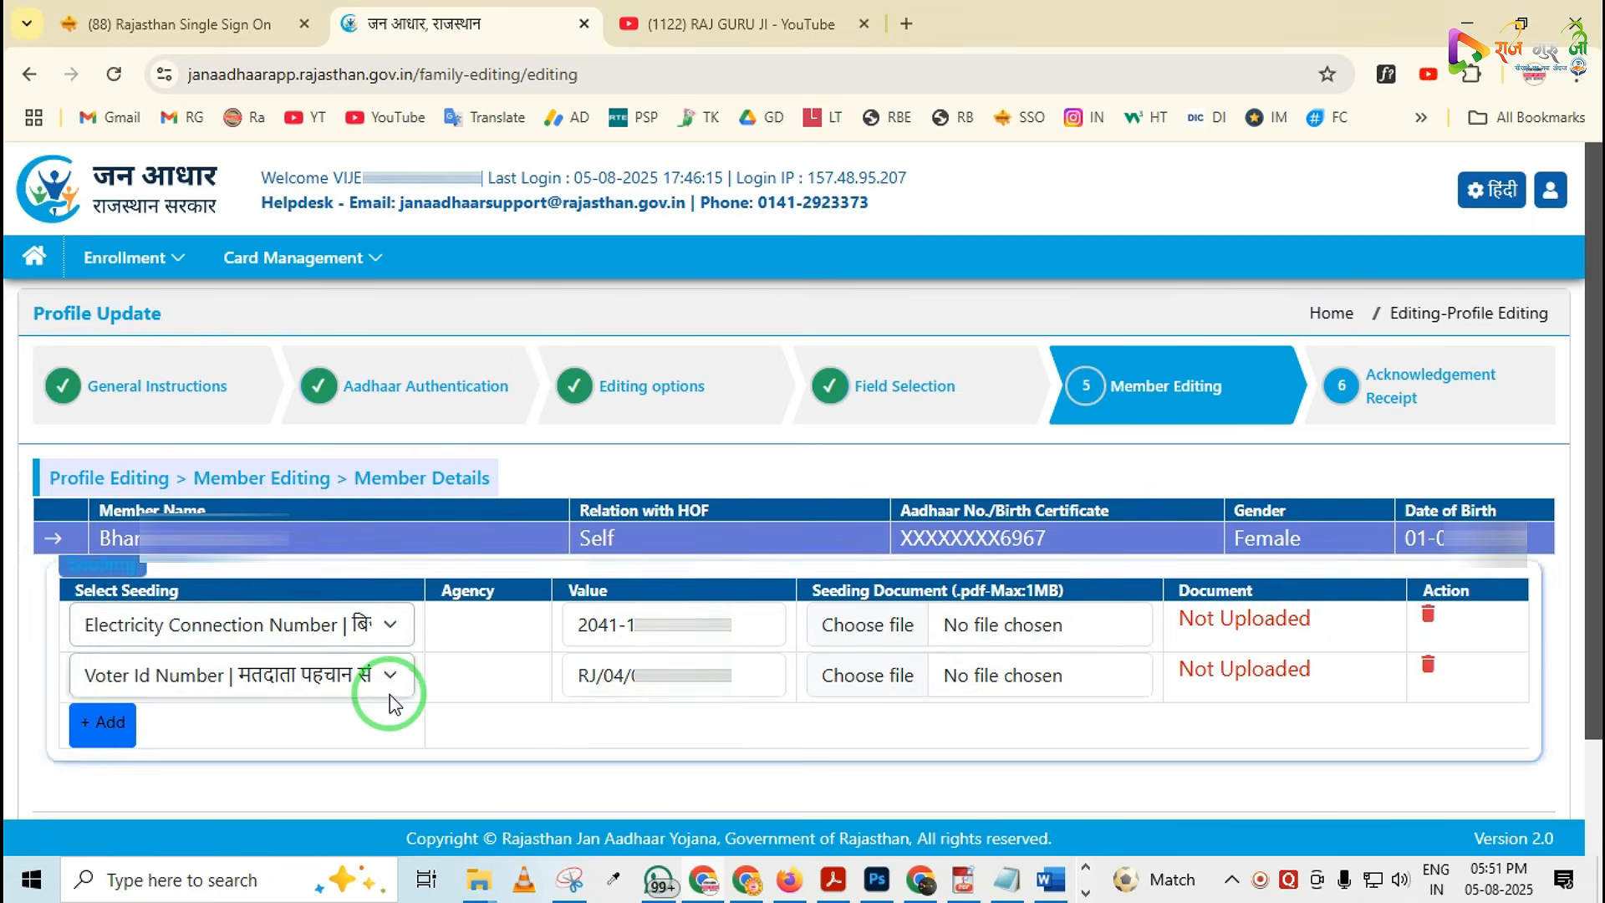
{"action": "mouse_move", "coordinate": [36, 679]}
{"action": "left_mouse_down"}
{"action": "mouse_move", "coordinate": [158, 773]}
{"action": "mouse_move", "coordinate": [214, 785]}
{"action": "left_mouse_up"}
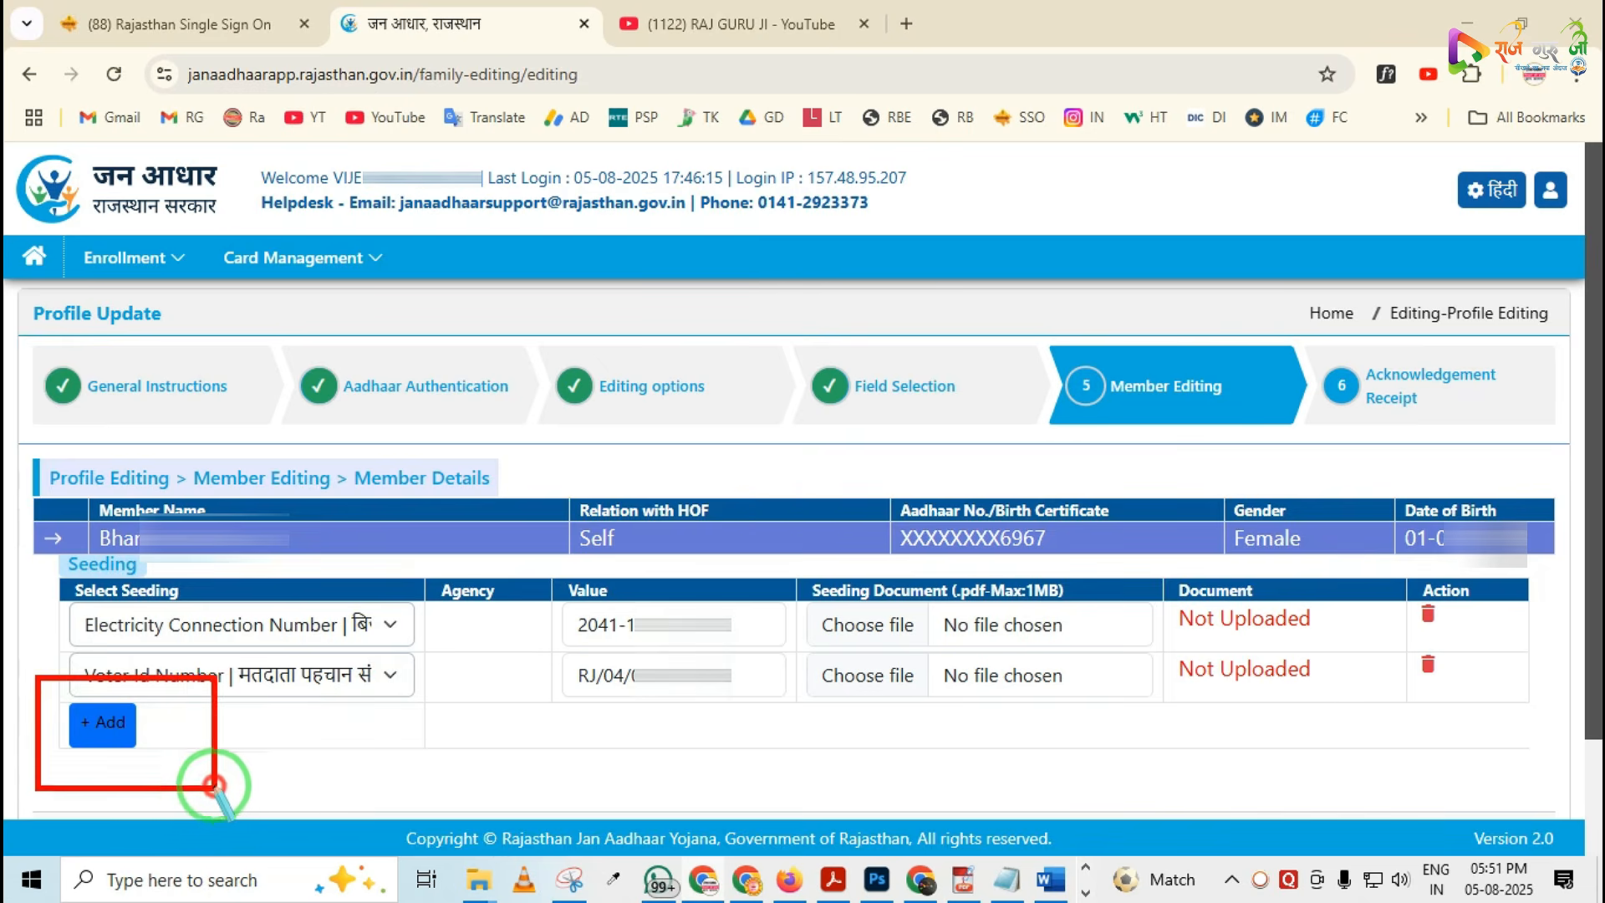
{"action": "key", "text": "Escape"}
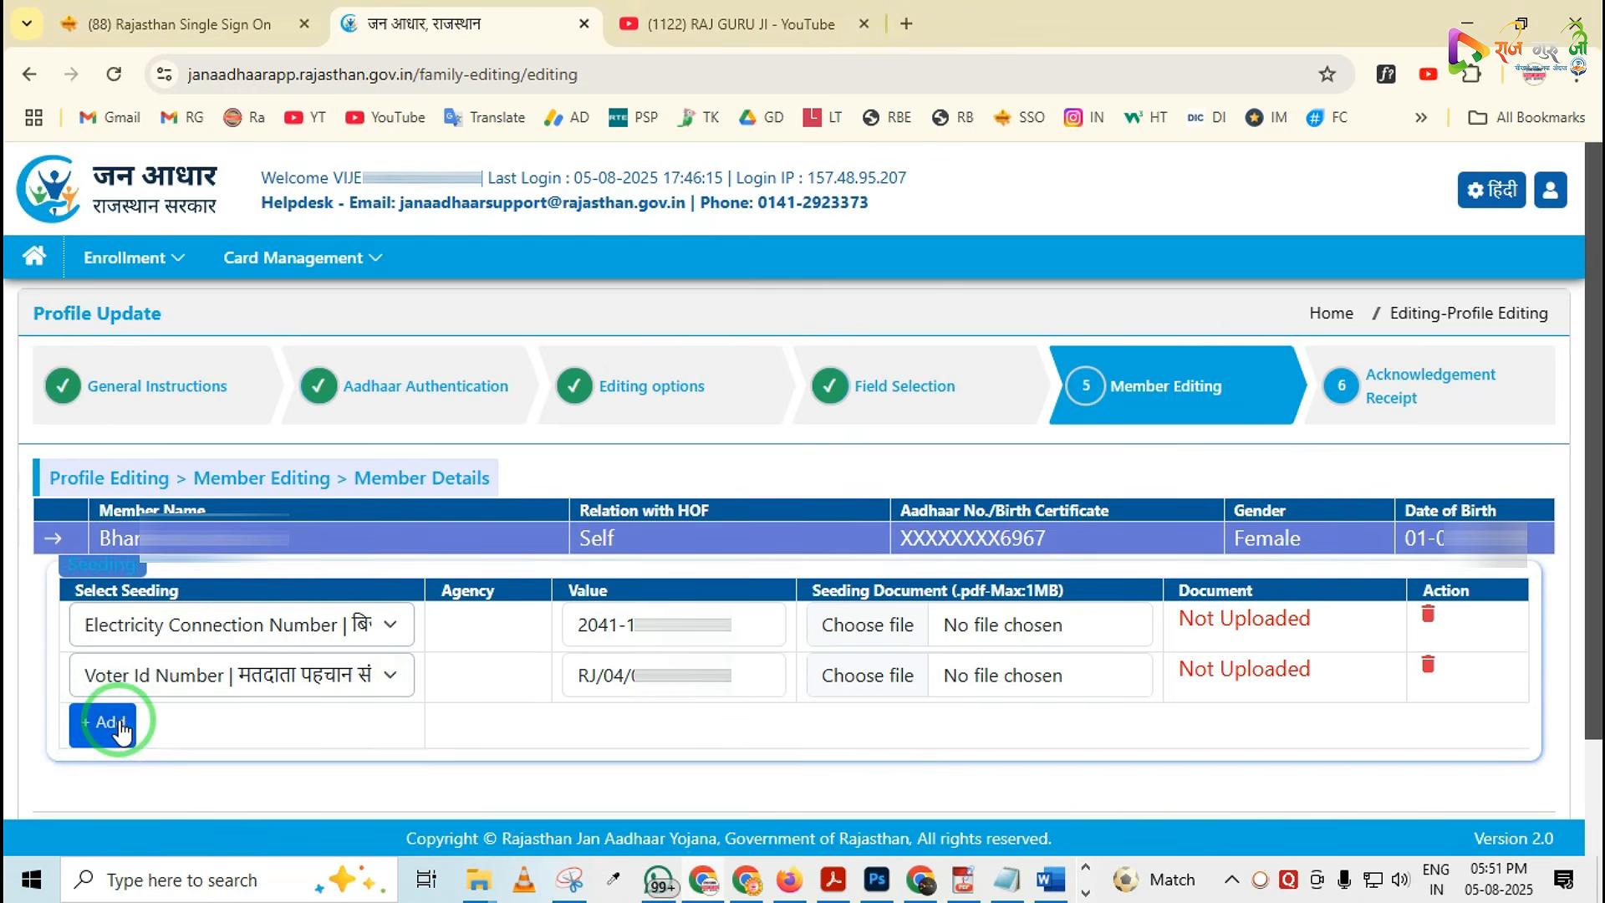
Step: Add a Gas Connection Number seeding row with agency Indane and the connection number
{"action": "left_click", "coordinate": [98, 726]}
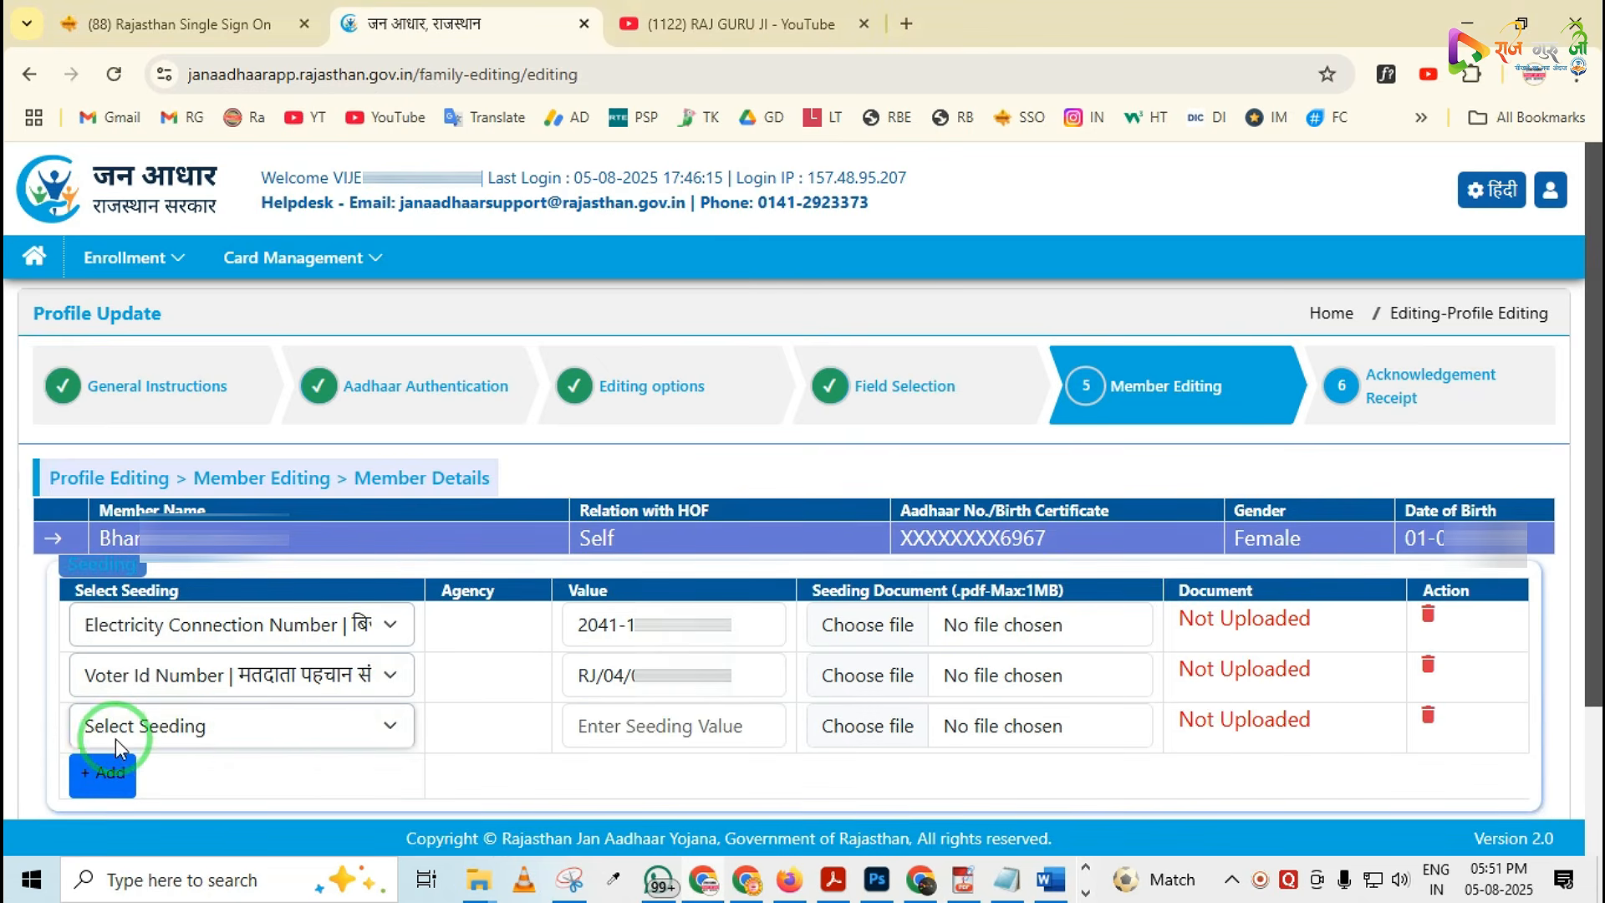
{"action": "left_click", "coordinate": [251, 733]}
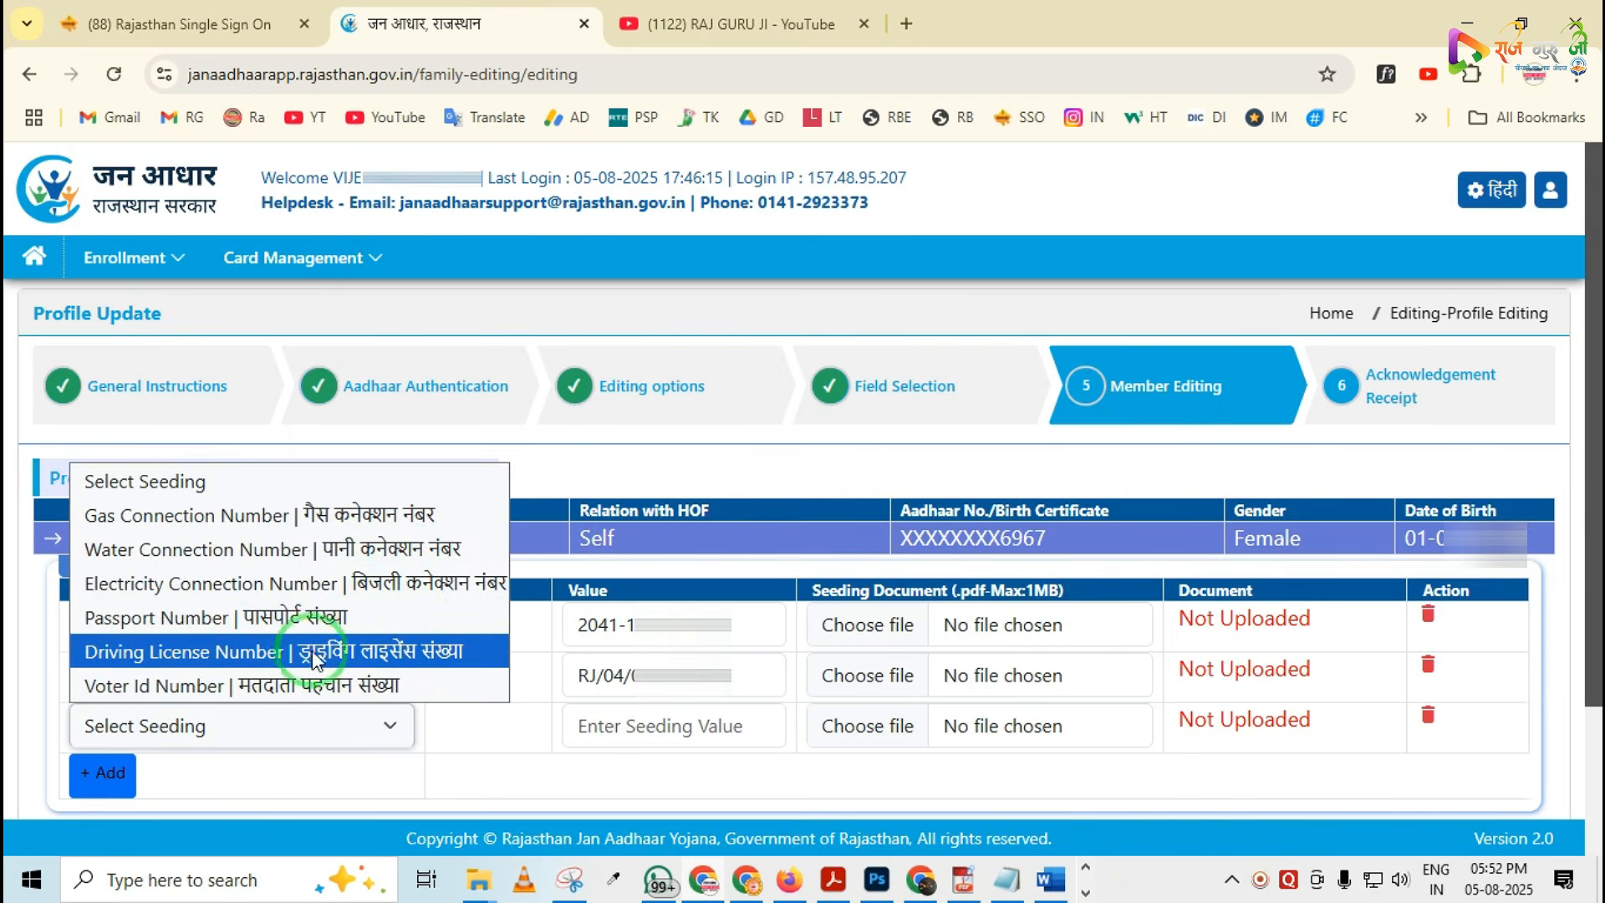
{"action": "left_click", "coordinate": [386, 522]}
{"action": "left_click", "coordinate": [496, 725]}
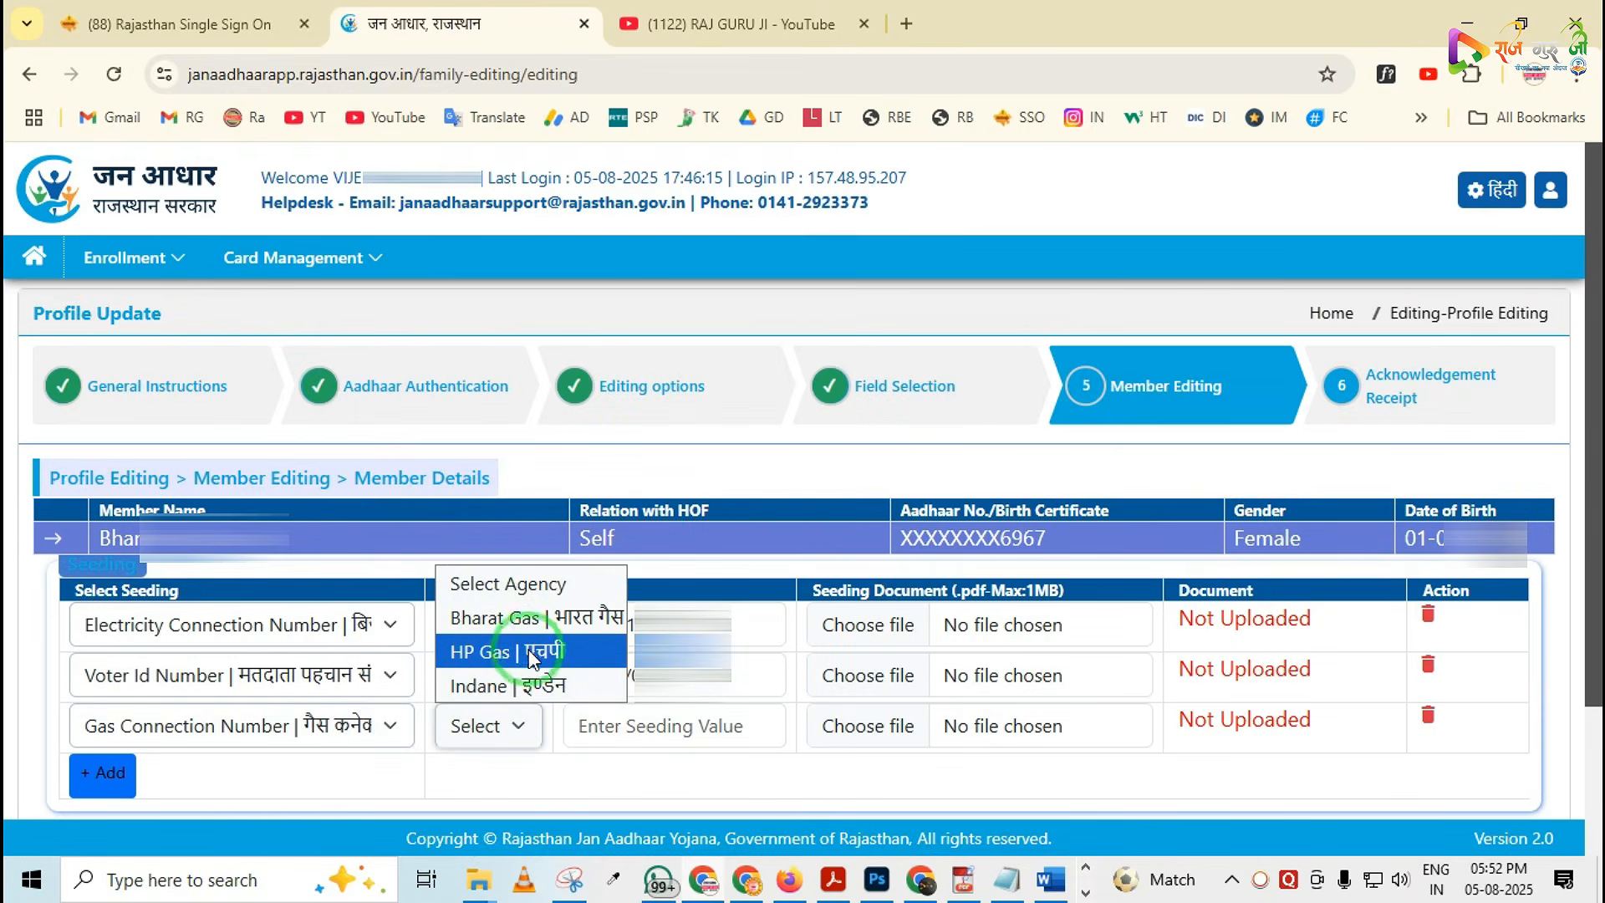
{"action": "left_click", "coordinate": [485, 687]}
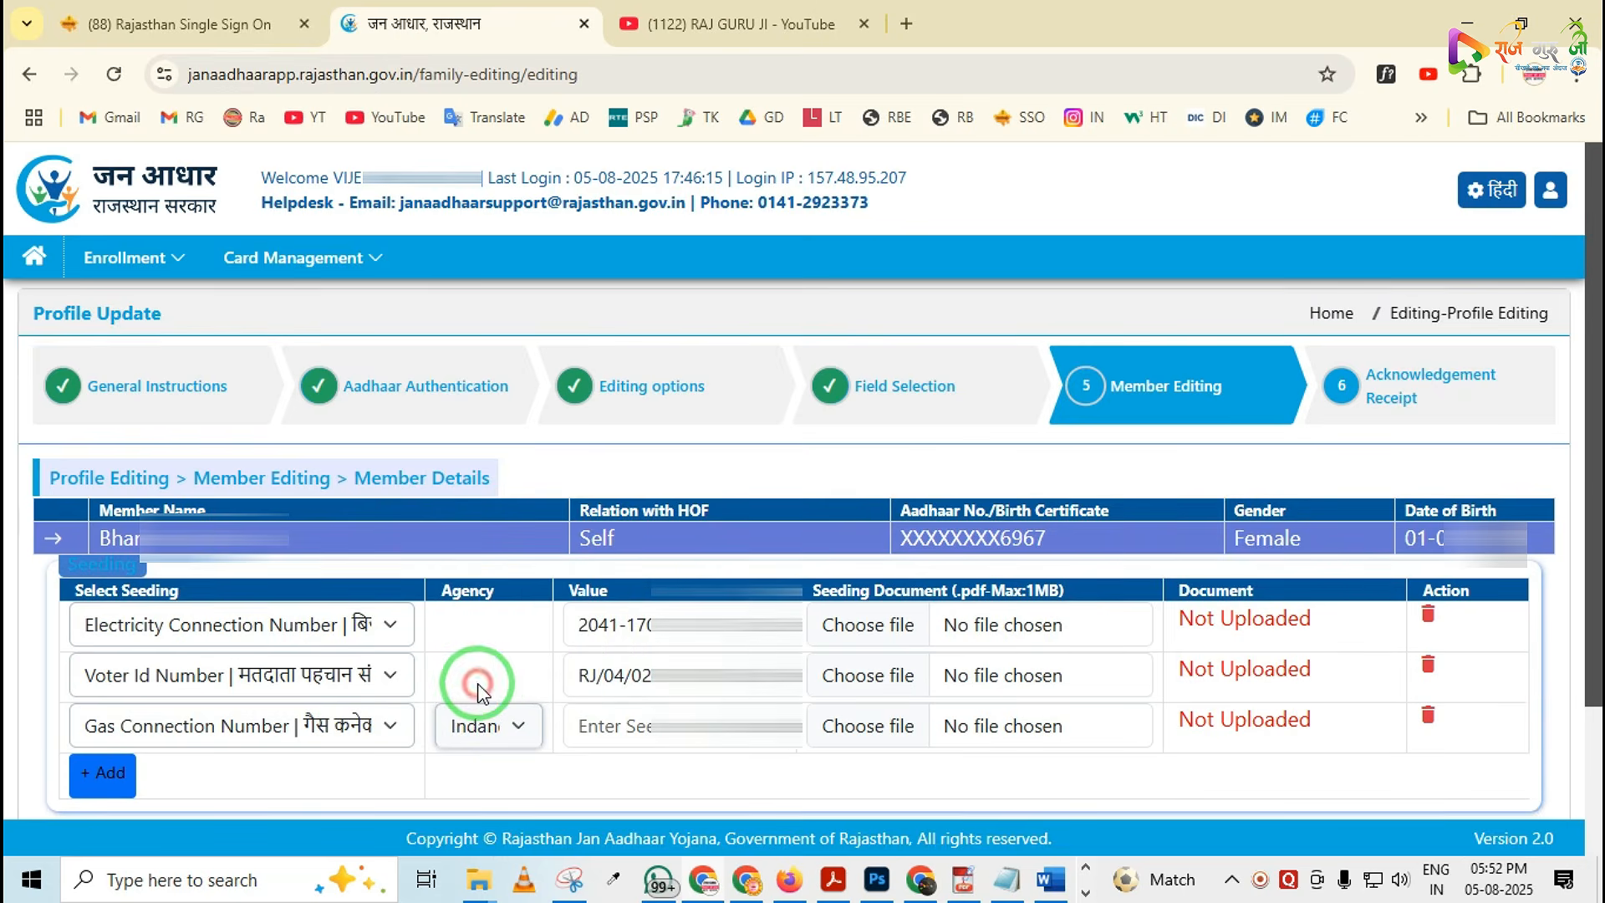
{"action": "left_click", "coordinate": [585, 706]}
{"action": "left_click", "coordinate": [625, 759]}
{"action": "left_click", "coordinate": [646, 747]}
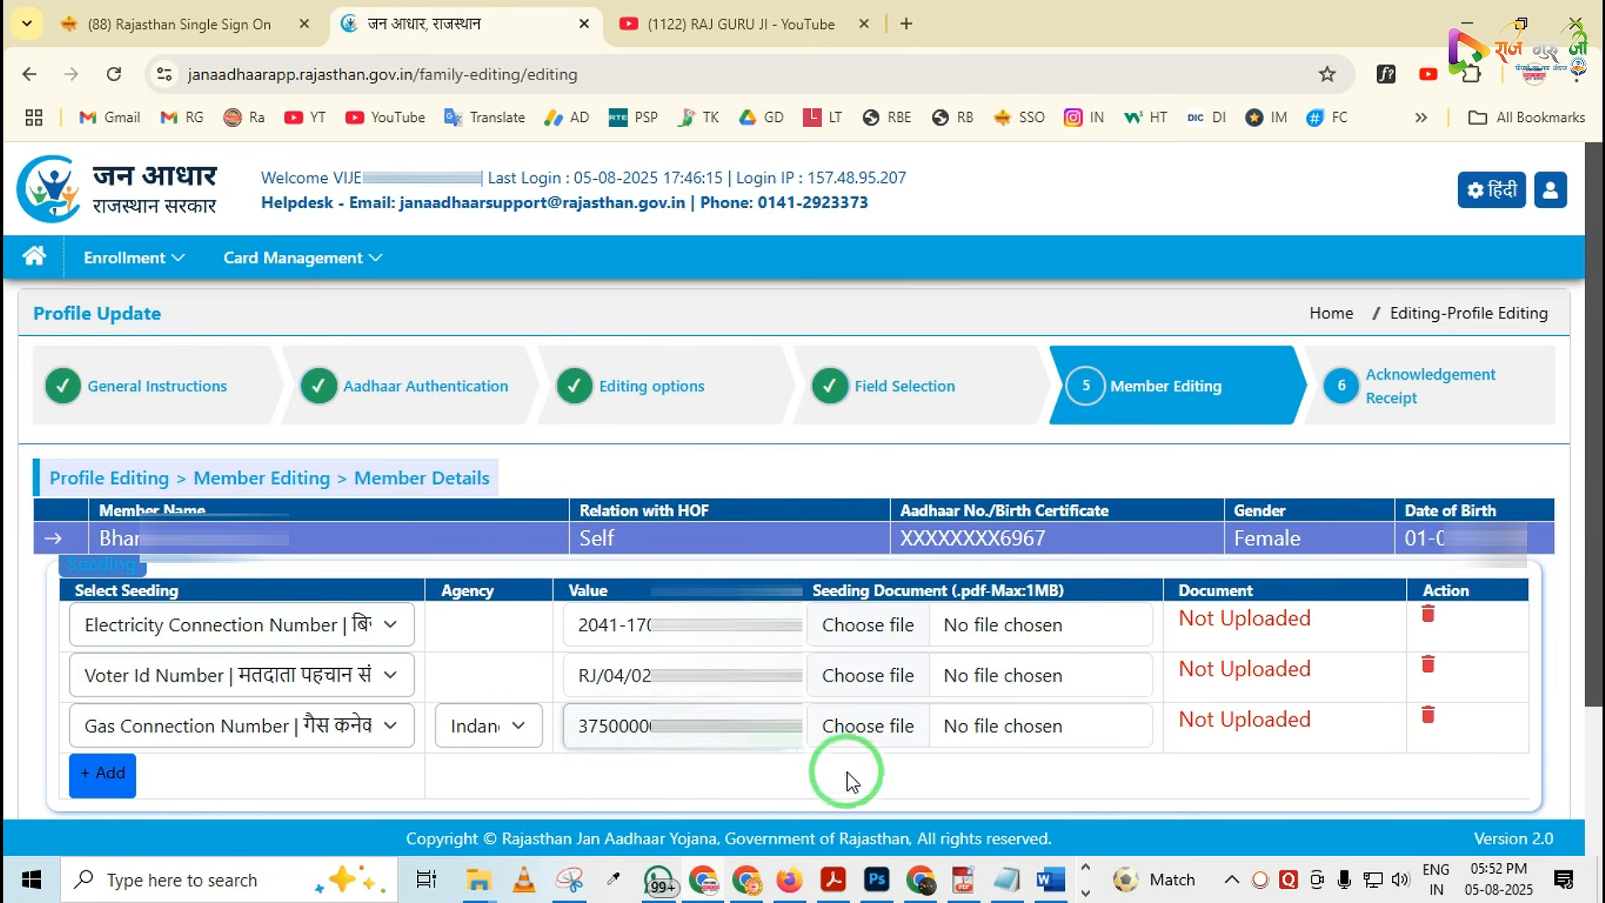
{"action": "key", "text": "ctrl+alt+d"}
{"action": "mouse_move", "coordinate": [778, 678]}
{"action": "left_mouse_down"}
{"action": "mouse_move", "coordinate": [869, 745]}
{"action": "mouse_move", "coordinate": [1139, 767]}
{"action": "left_mouse_up"}
{"action": "right_click", "coordinate": [990, 755]}
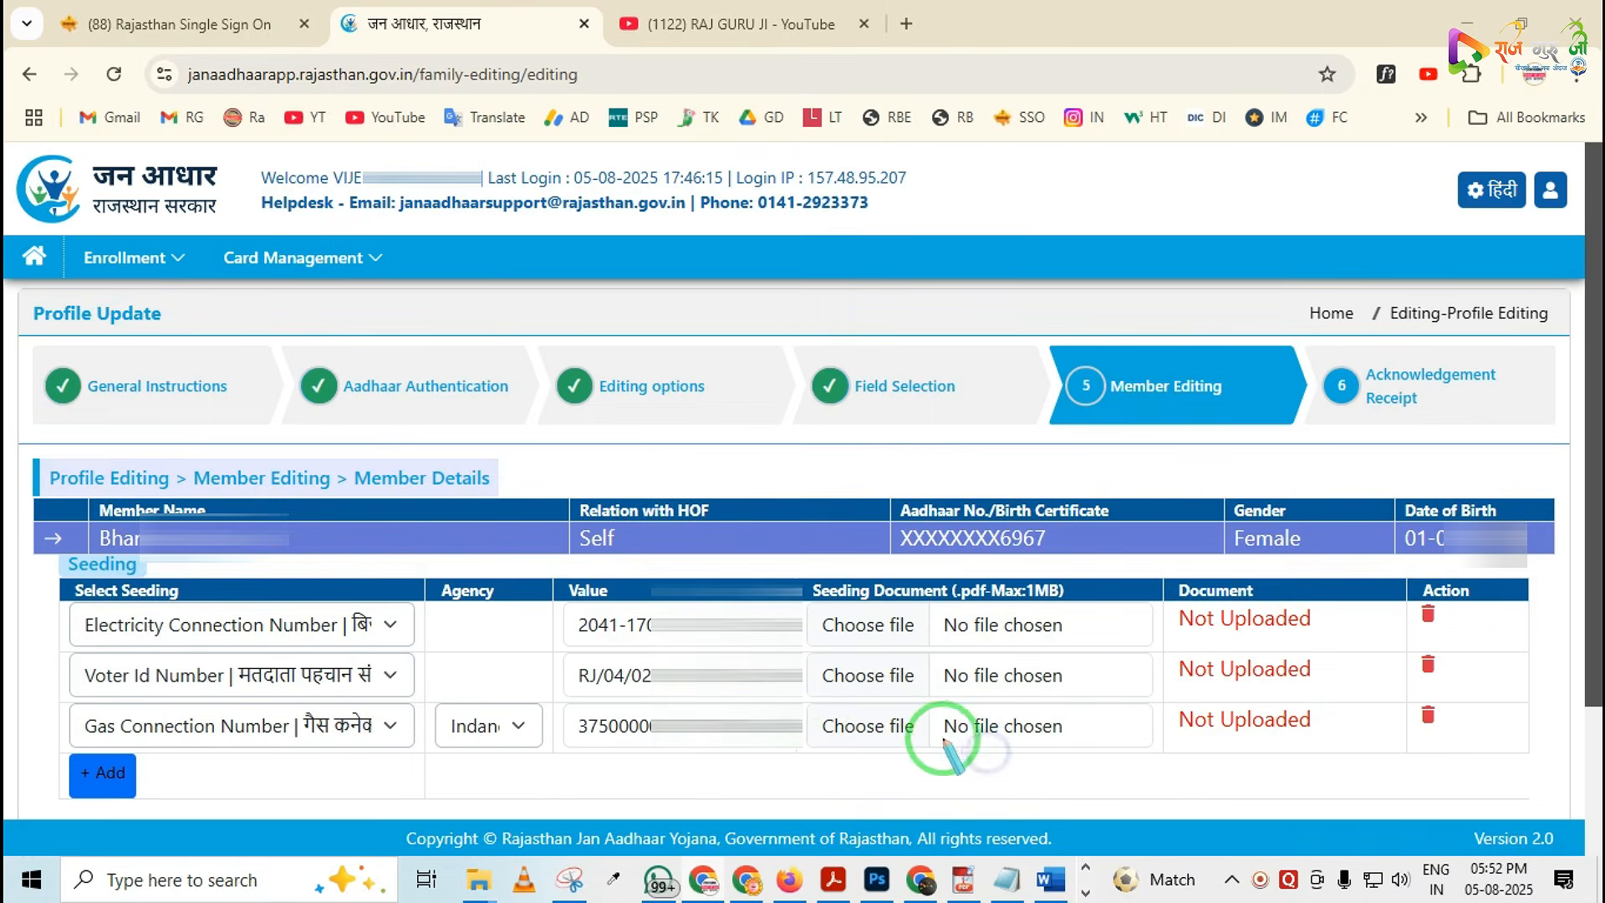
Step: Attach LPG F.pdf to the gas row and try saving; missing Electricity/Voter Id documents block it
{"action": "key", "text": "Escape"}
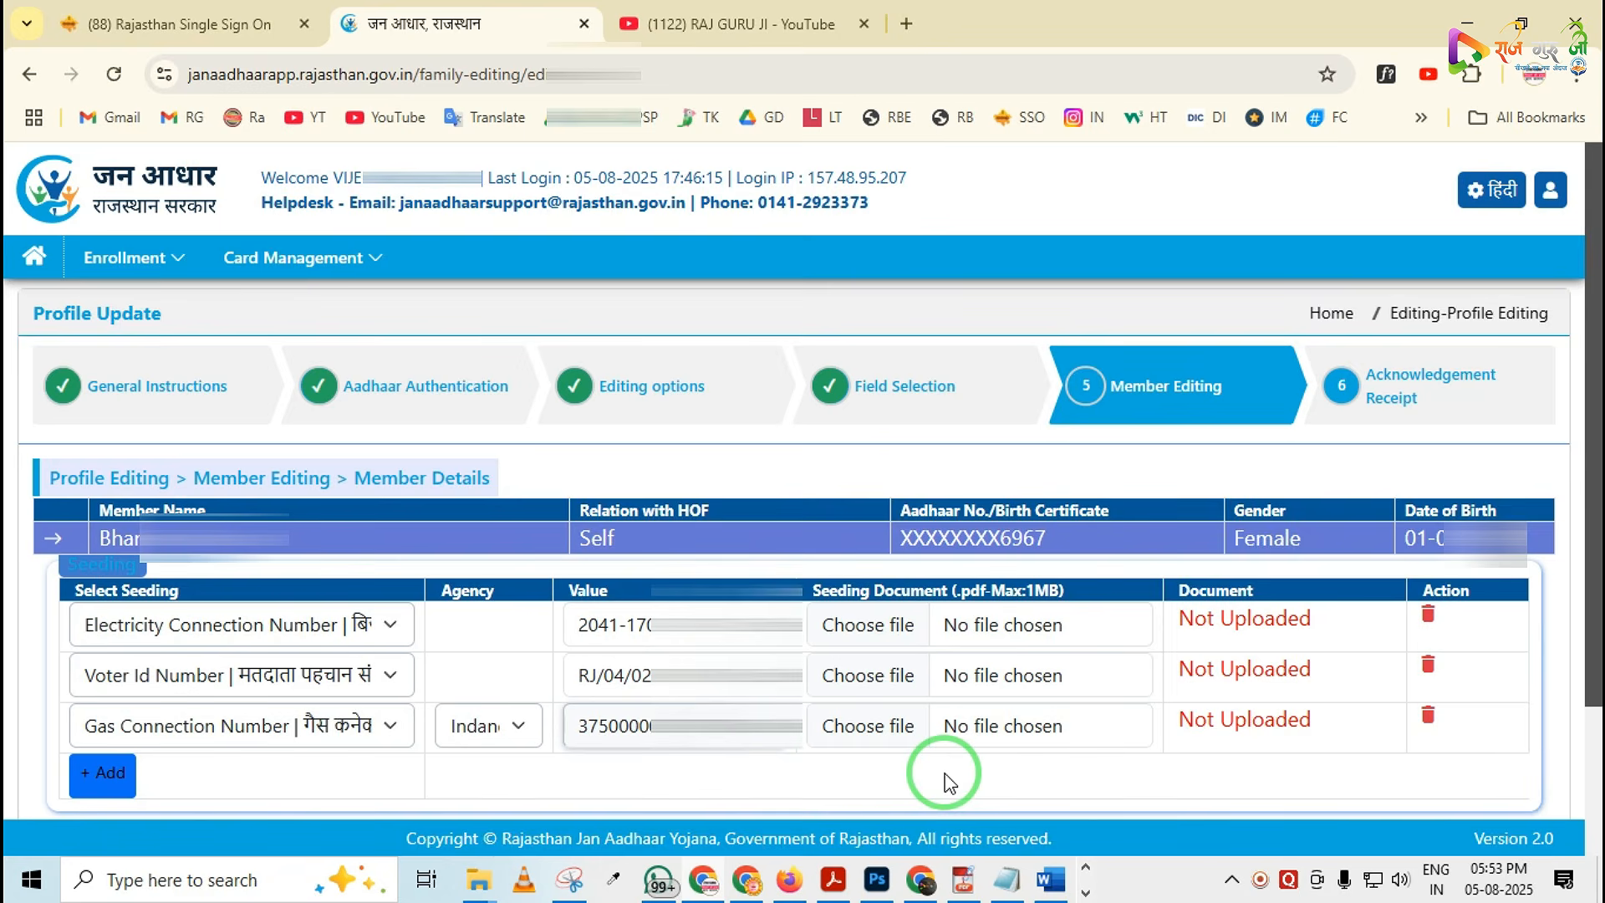
{"action": "left_click", "coordinate": [886, 734]}
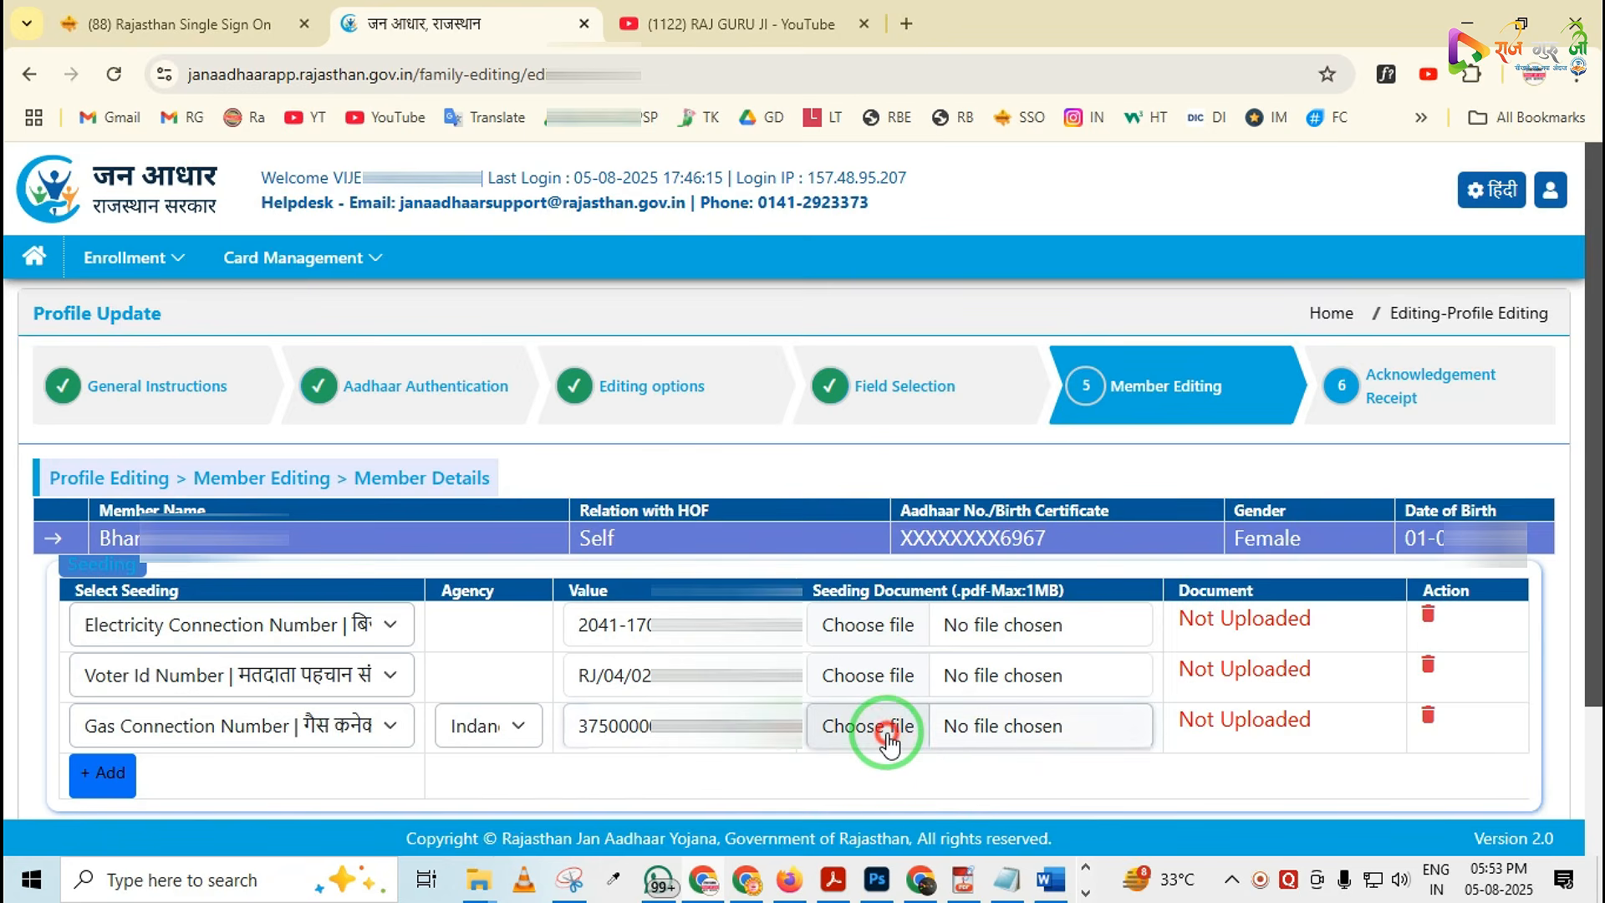
{"action": "left_click", "coordinate": [248, 339]}
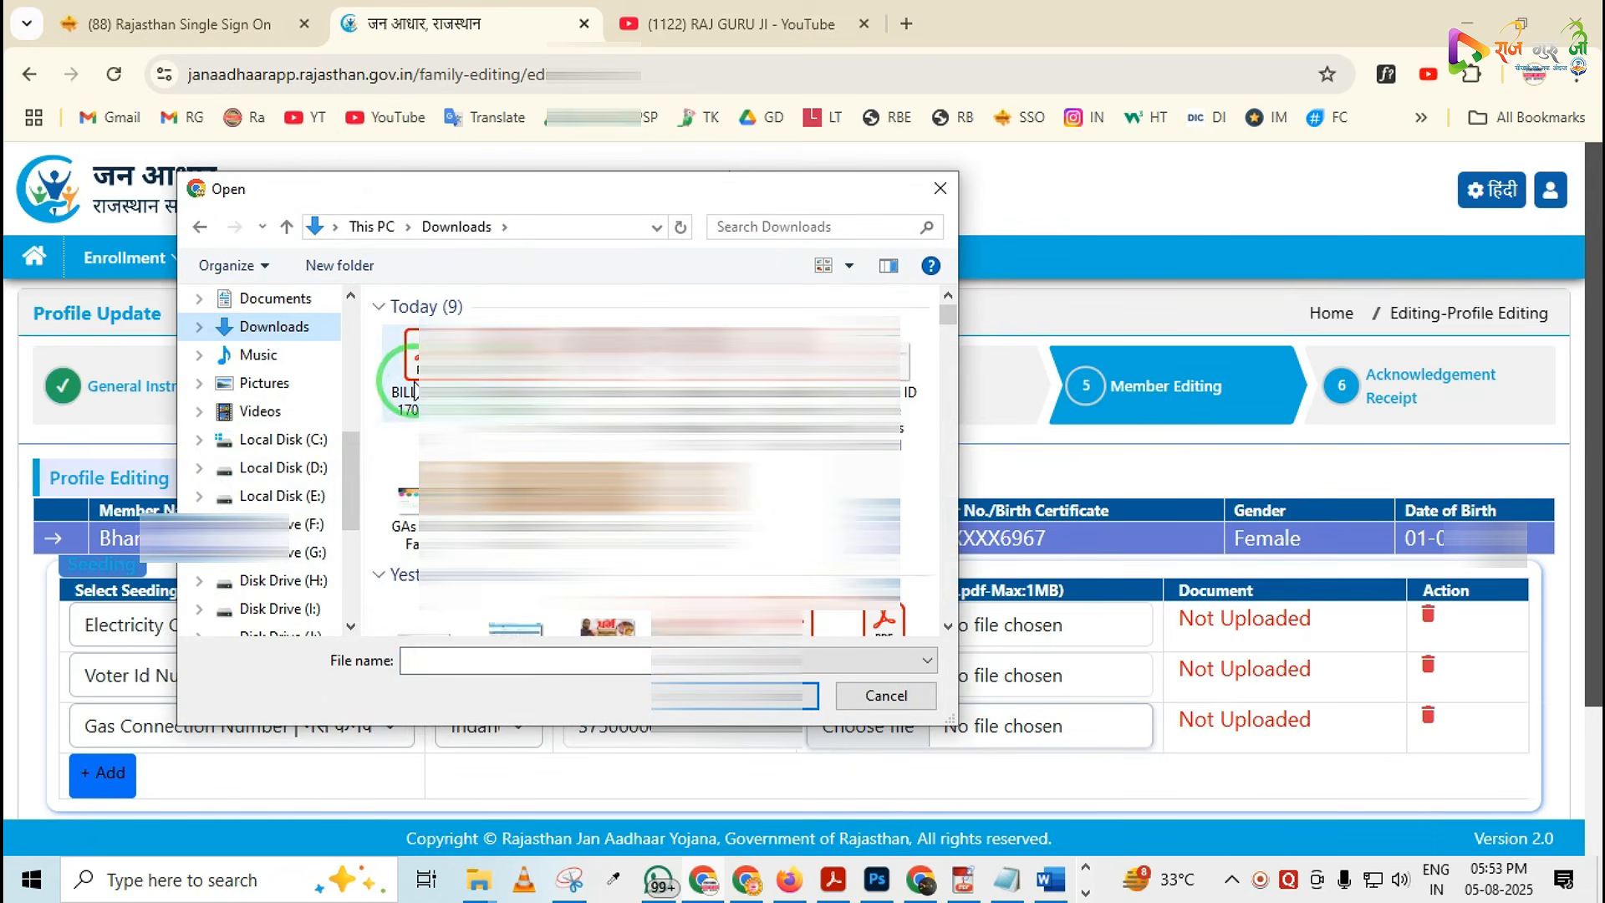
{"action": "key", "text": "Return"}
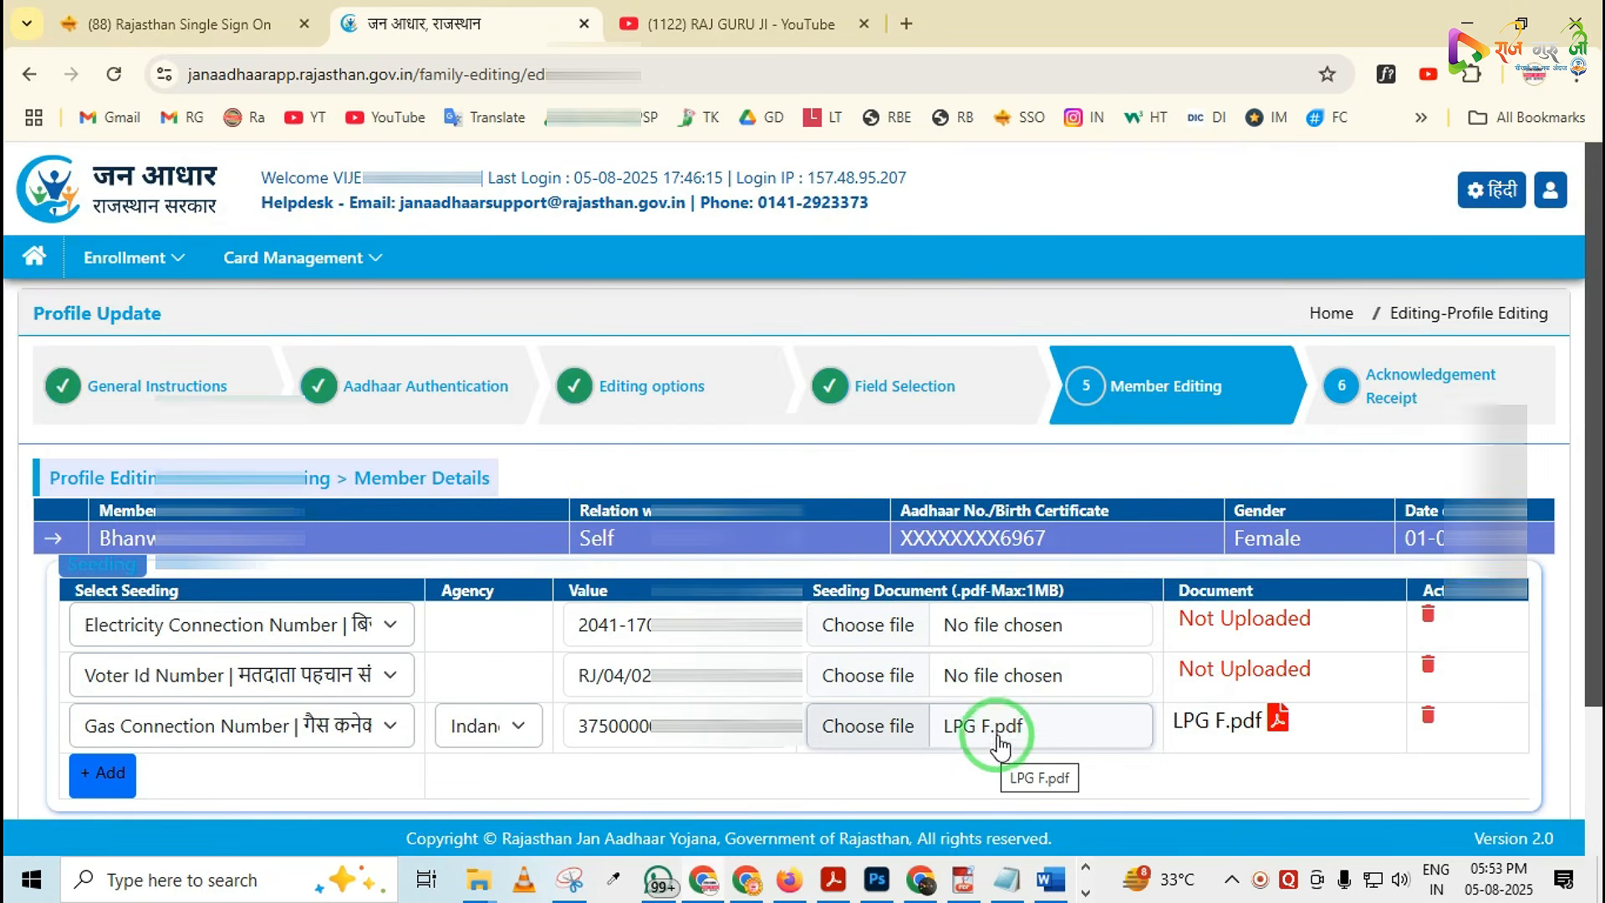
{"action": "scroll", "coordinate": [1044, 727], "scroll_direction": "down", "scroll_amount": 2}
{"action": "left_click", "coordinate": [1462, 709]}
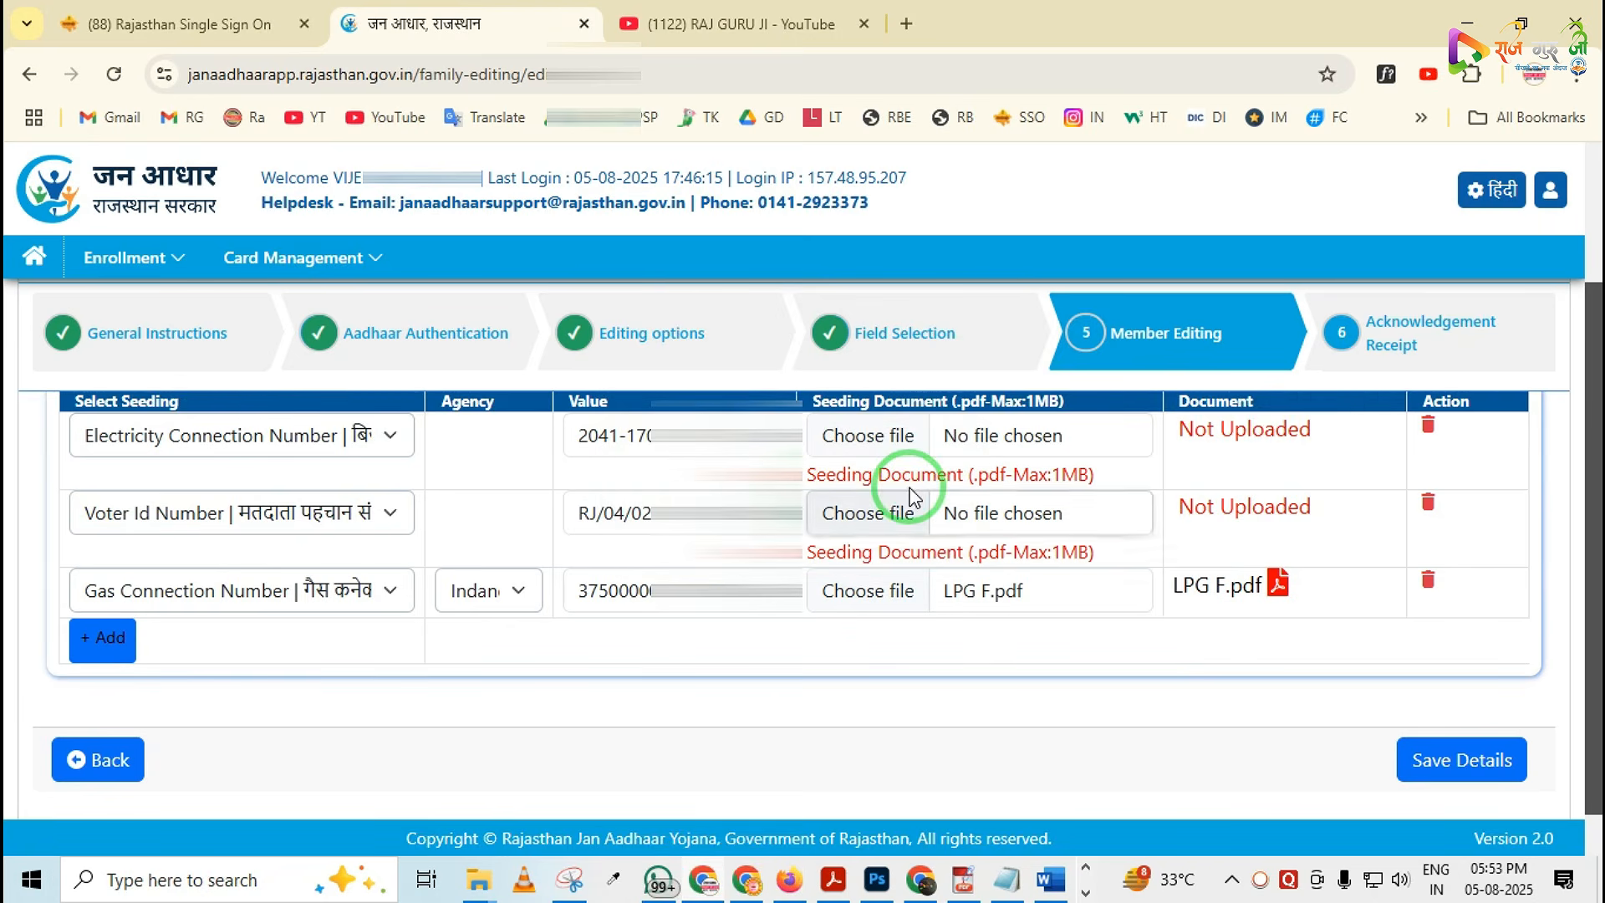
Step: Attach the Electricity and Voter ID PDF documents and save the member details
{"action": "left_click_drag", "start_coordinate": [778, 439], "coordinate": [1087, 545]}
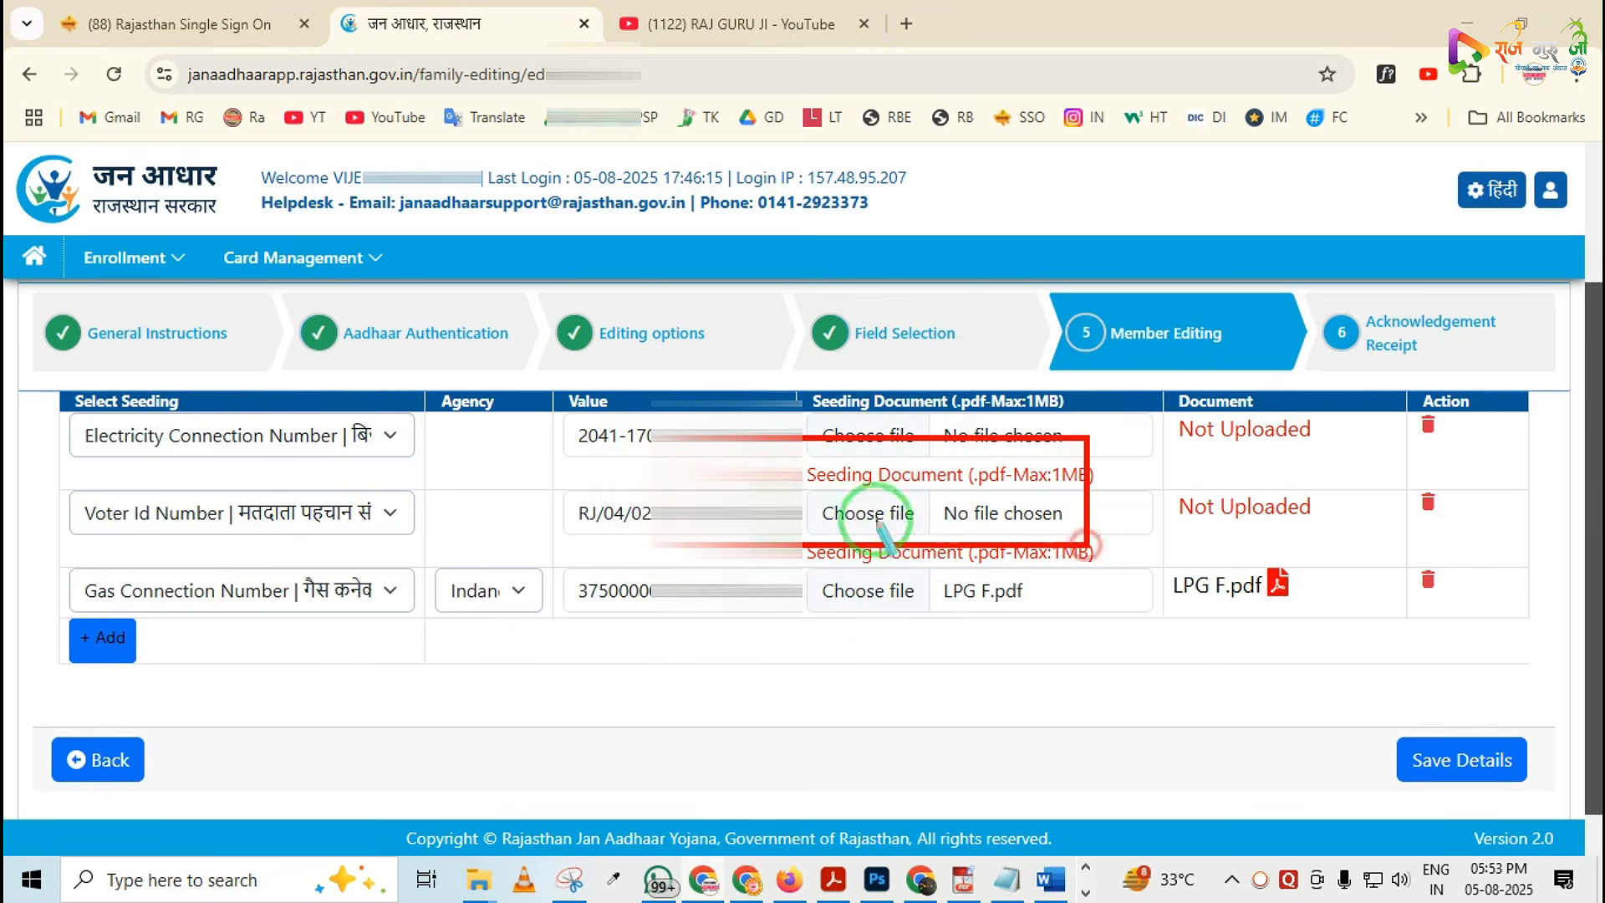
{"action": "mouse_move", "coordinate": [40, 396]}
{"action": "left_mouse_down"}
{"action": "mouse_move", "coordinate": [173, 498]}
{"action": "mouse_move", "coordinate": [236, 518]}
{"action": "mouse_move", "coordinate": [444, 539]}
{"action": "mouse_move", "coordinate": [869, 535]}
{"action": "left_mouse_up"}
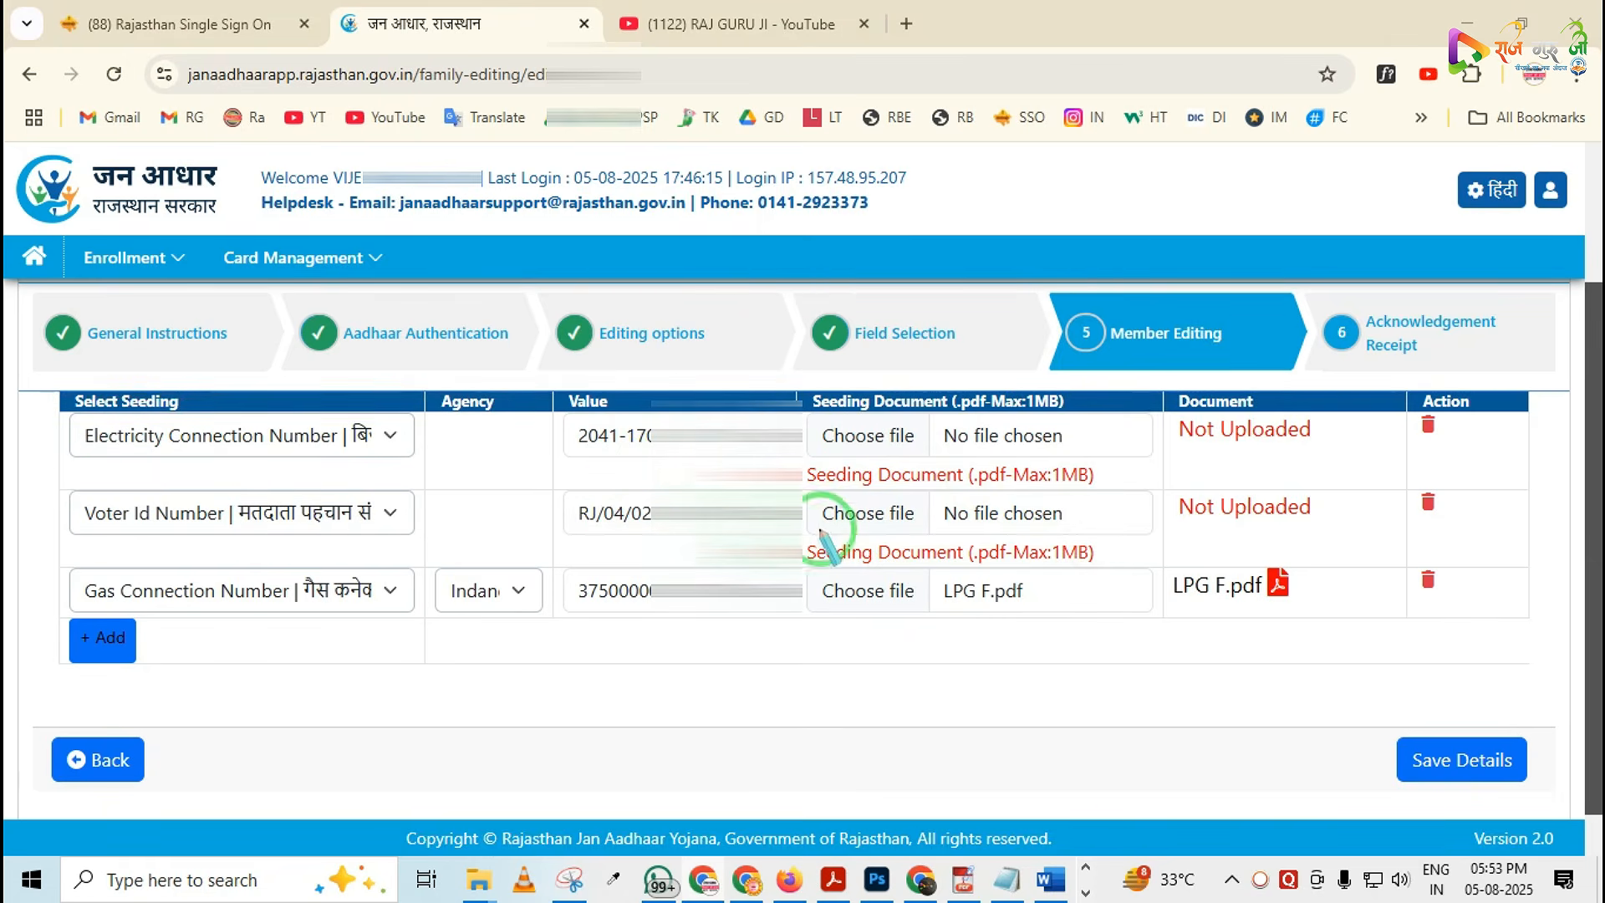
{"action": "mouse_move", "coordinate": [804, 410]}
{"action": "left_mouse_down"}
{"action": "mouse_move", "coordinate": [806, 466]}
{"action": "mouse_move", "coordinate": [961, 544]}
{"action": "mouse_move", "coordinate": [1171, 550]}
{"action": "left_mouse_up"}
{"action": "mouse_move", "coordinate": [778, 396]}
{"action": "left_mouse_down"}
{"action": "mouse_move", "coordinate": [802, 471]}
{"action": "mouse_move", "coordinate": [1120, 558]}
{"action": "left_mouse_up"}
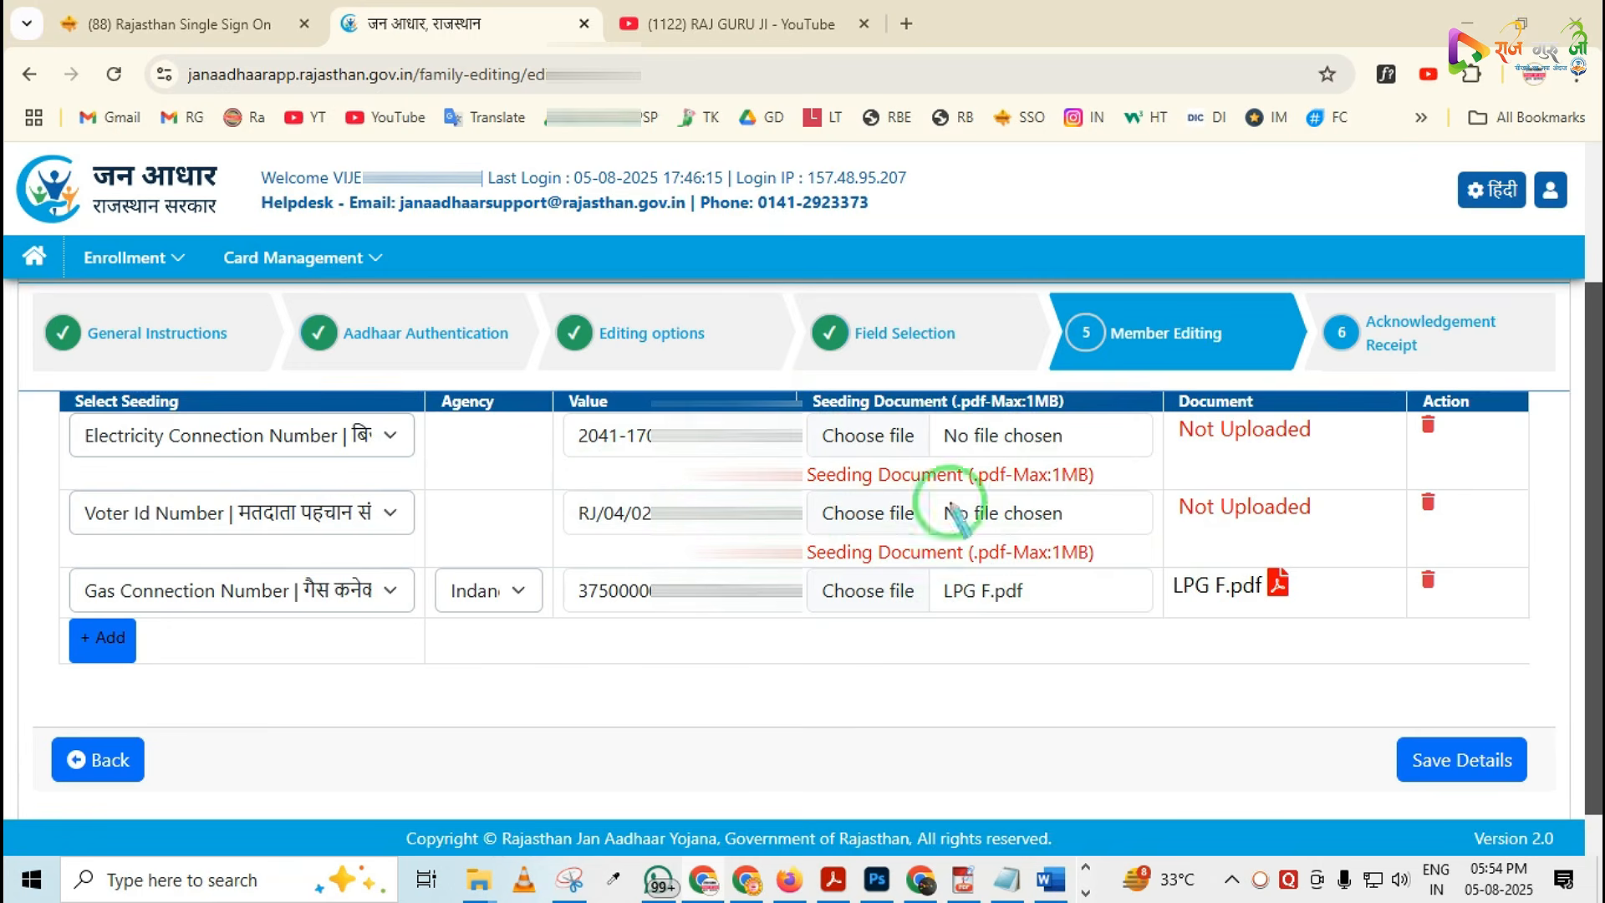
{"action": "mouse_move", "coordinate": [25, 399]}
{"action": "left_mouse_down"}
{"action": "mouse_move", "coordinate": [226, 529]}
{"action": "mouse_move", "coordinate": [429, 555]}
{"action": "mouse_move", "coordinate": [1121, 545]}
{"action": "left_mouse_up"}
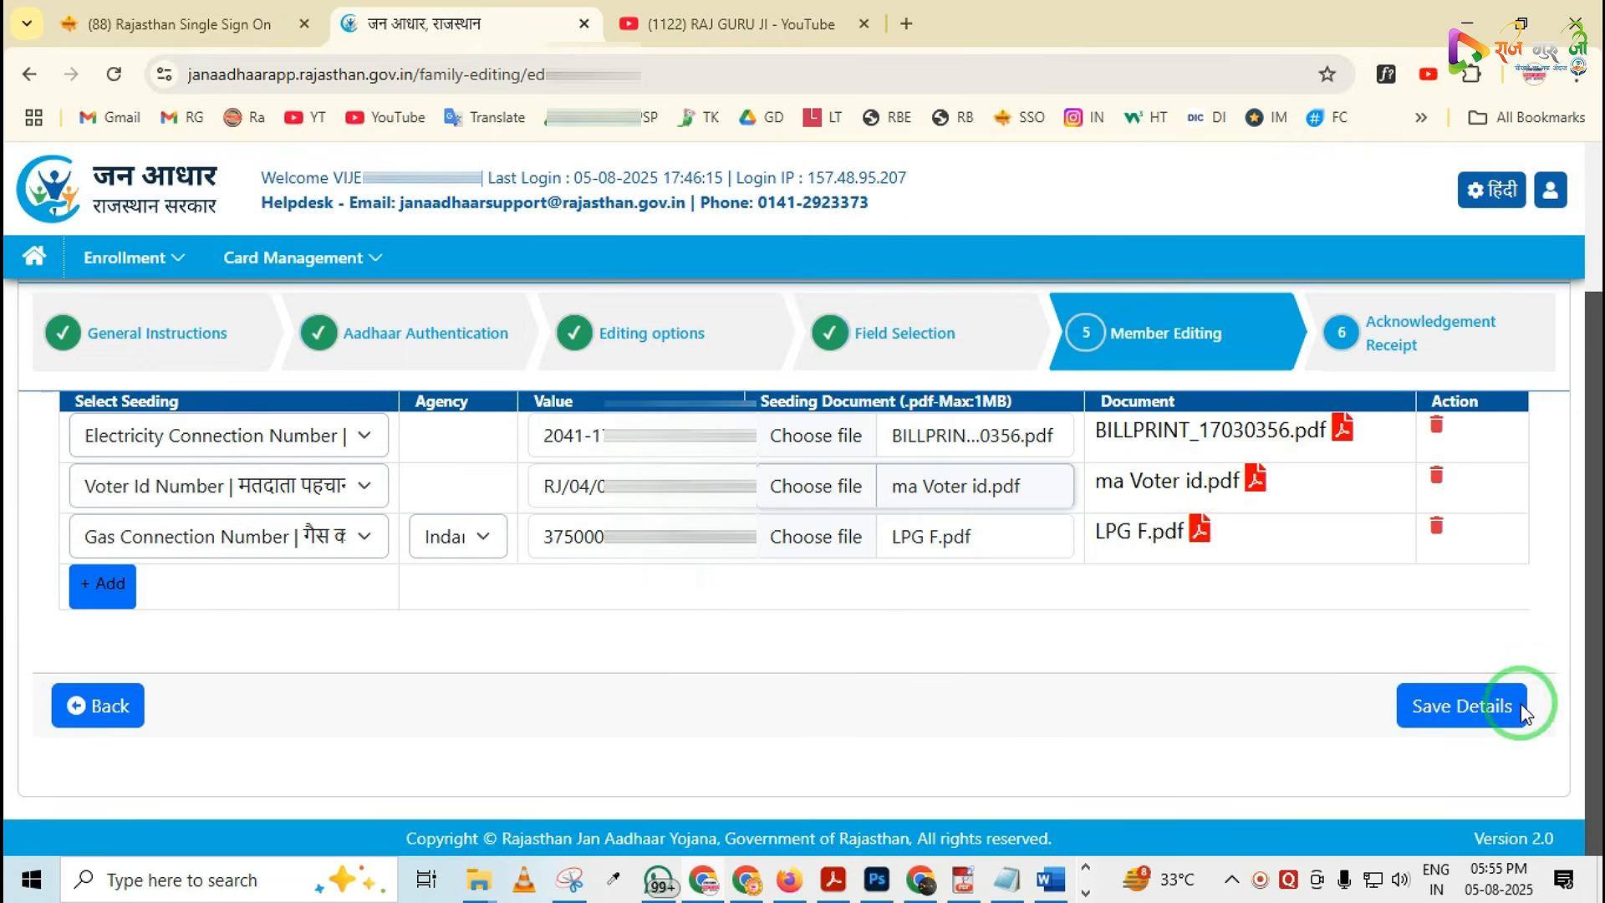
{"action": "left_click", "coordinate": [1483, 723]}
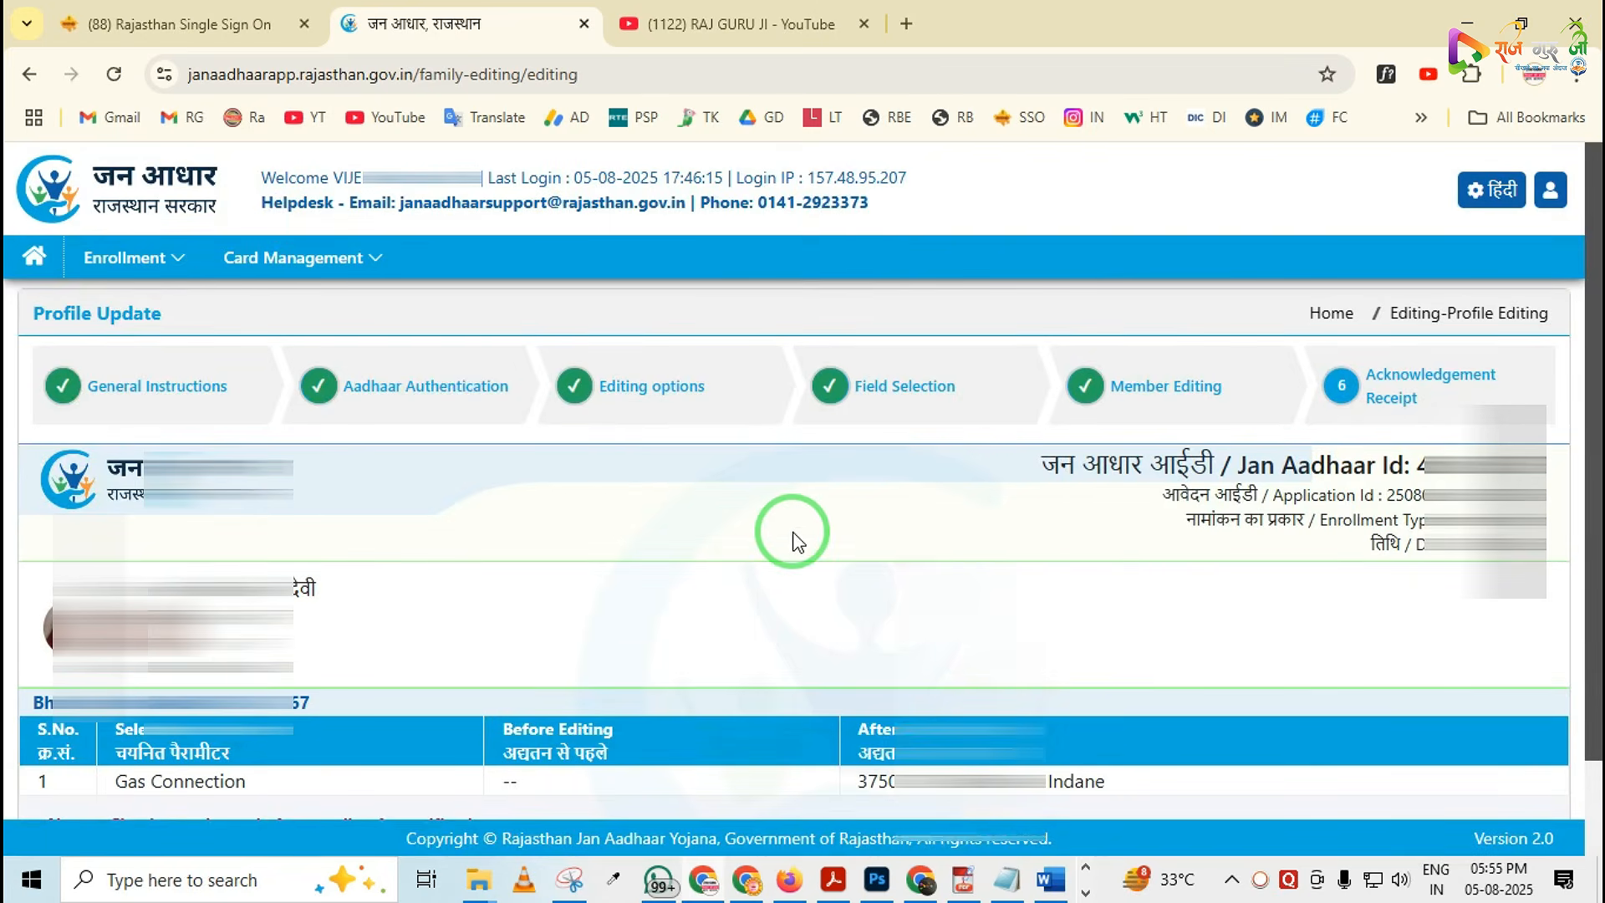
{"action": "scroll", "coordinate": [794, 535], "scroll_direction": "down", "scroll_amount": 2}
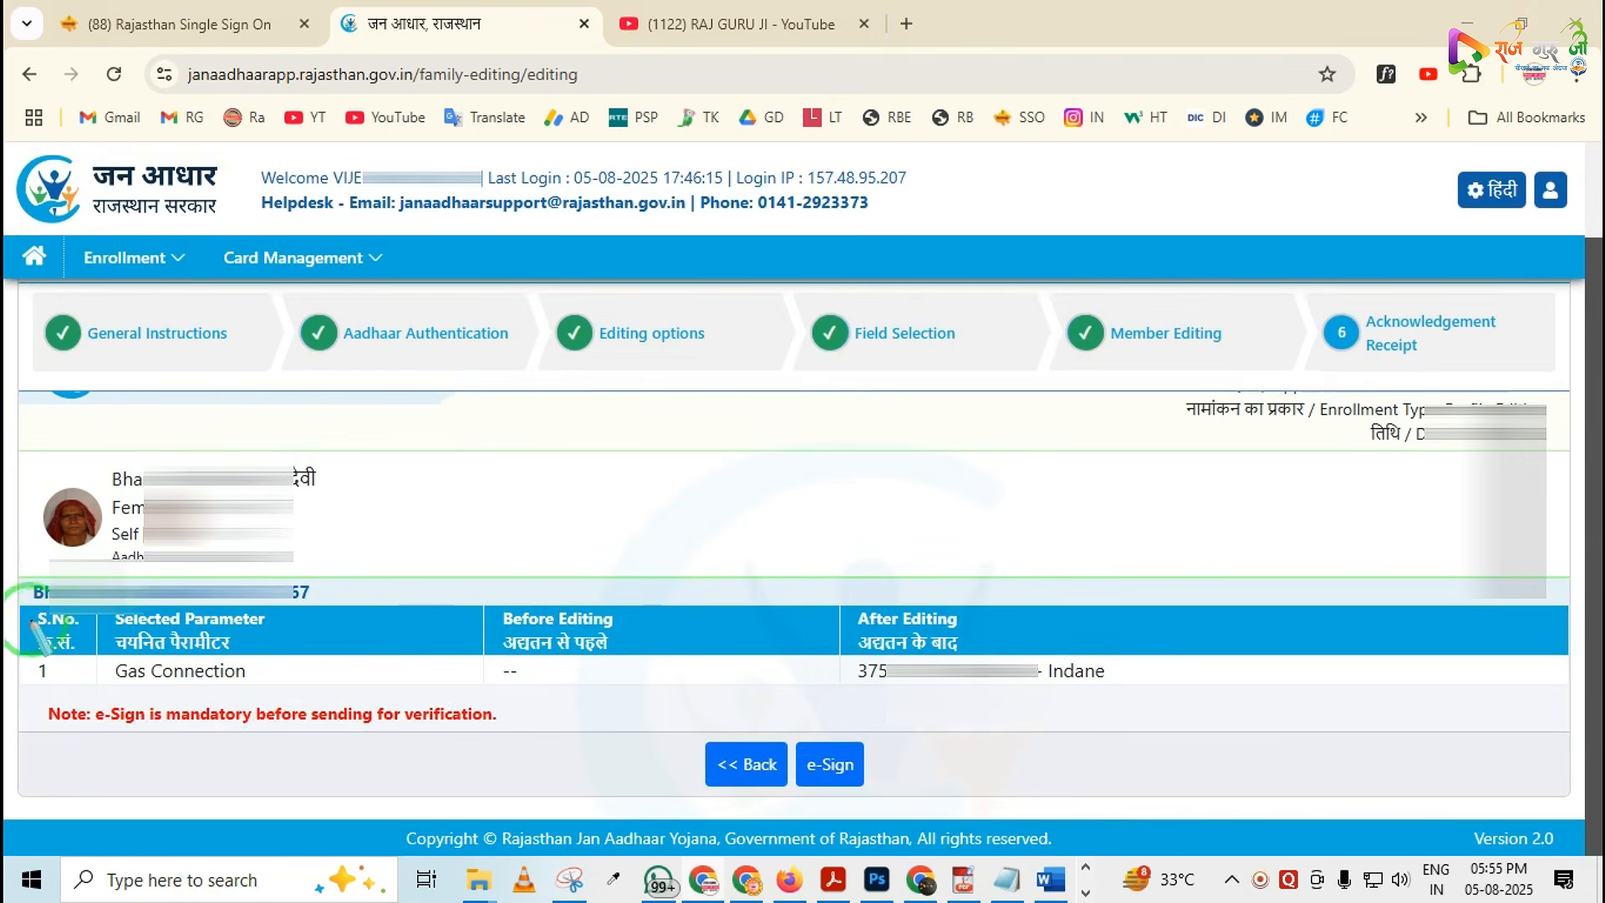
{"action": "mouse_move", "coordinate": [7, 560]}
{"action": "left_mouse_down"}
{"action": "mouse_move", "coordinate": [272, 669]}
{"action": "mouse_move", "coordinate": [923, 726]}
{"action": "mouse_move", "coordinate": [1549, 726]}
{"action": "left_mouse_up"}
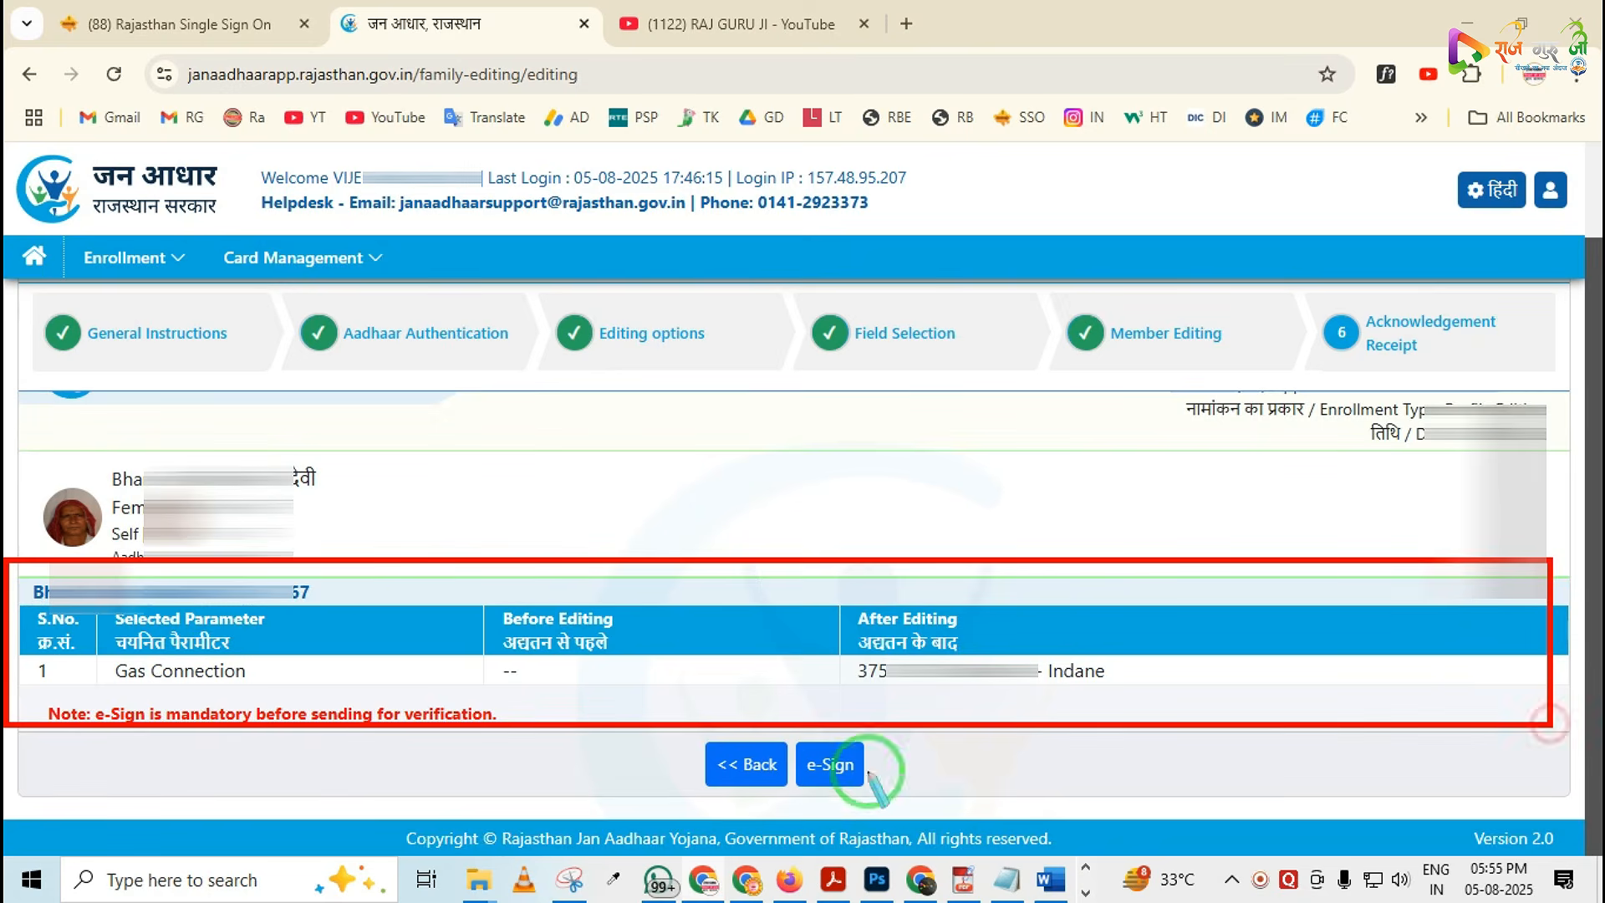
{"action": "right_click", "coordinate": [693, 708]}
{"action": "mouse_move", "coordinate": [826, 644]}
{"action": "left_mouse_down"}
{"action": "mouse_move", "coordinate": [865, 678]}
{"action": "mouse_move", "coordinate": [1060, 702]}
{"action": "left_mouse_up"}
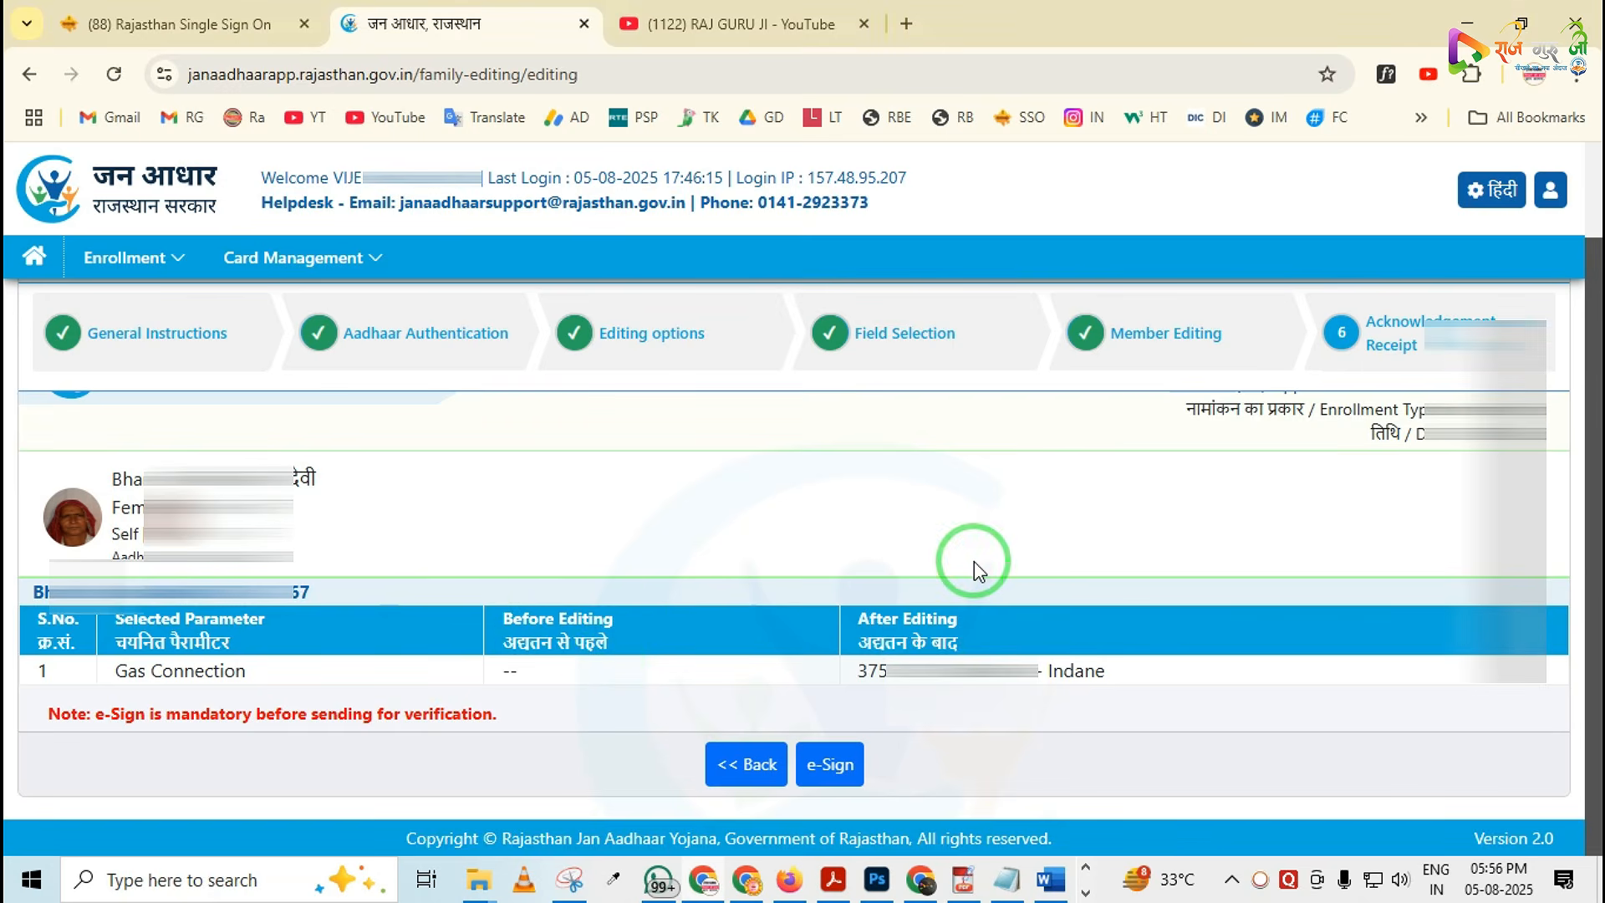
{"action": "mouse_move", "coordinate": [1044, 280]}
{"action": "left_mouse_down"}
{"action": "mouse_move", "coordinate": [1078, 391]}
{"action": "mouse_move", "coordinate": [1251, 386]}
{"action": "left_mouse_up"}
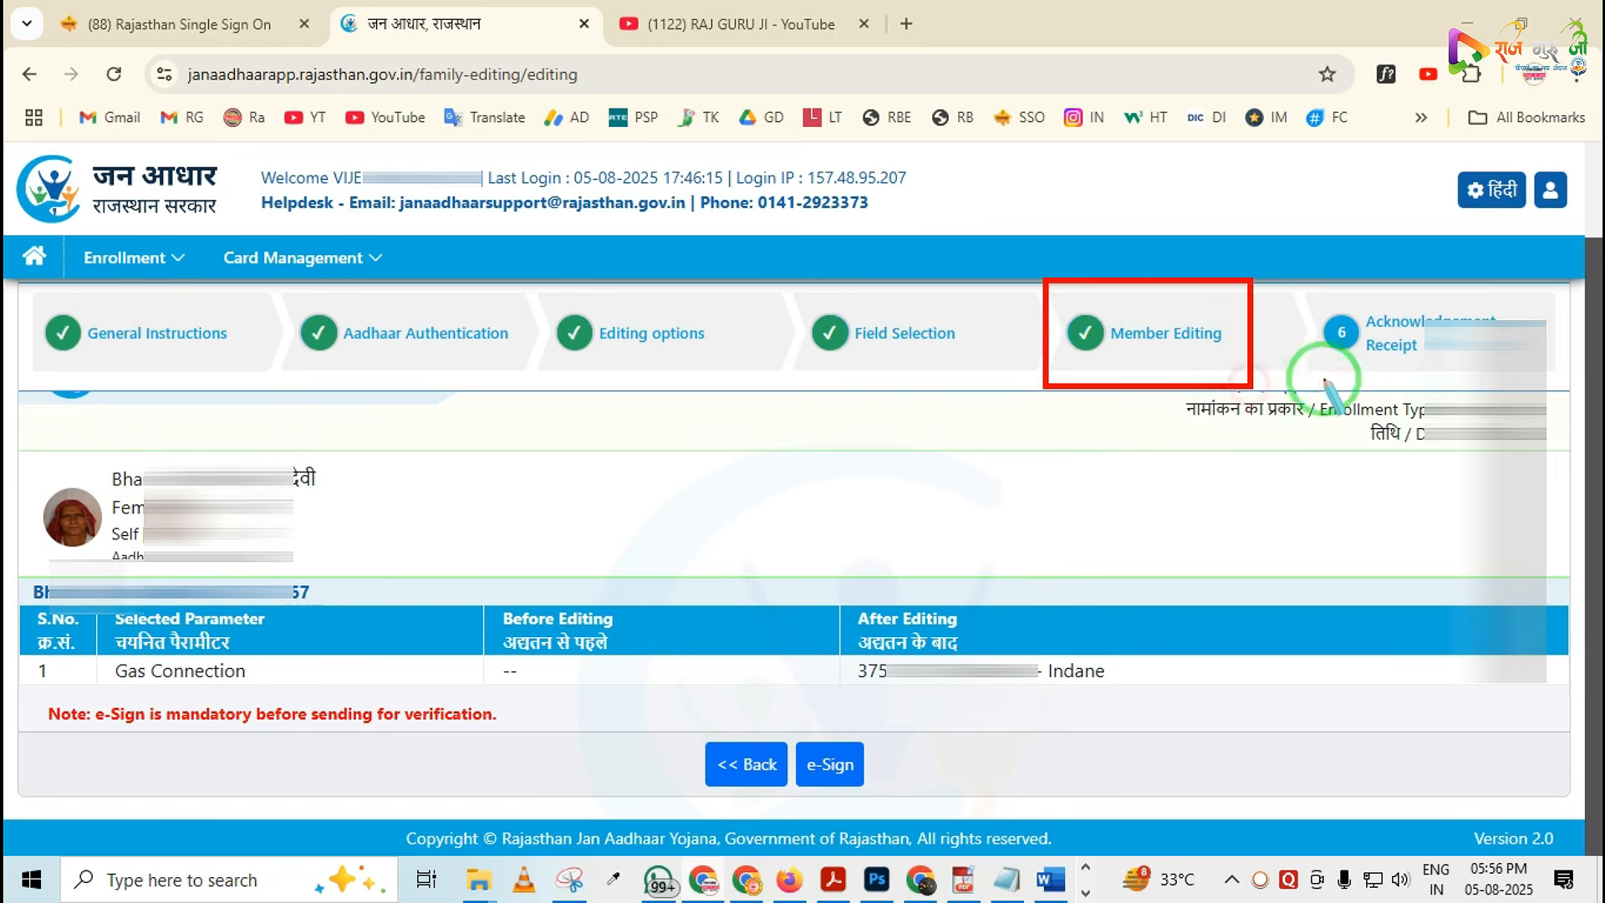
{"action": "left_click_drag", "start_coordinate": [1320, 290], "coordinate": [1443, 391]}
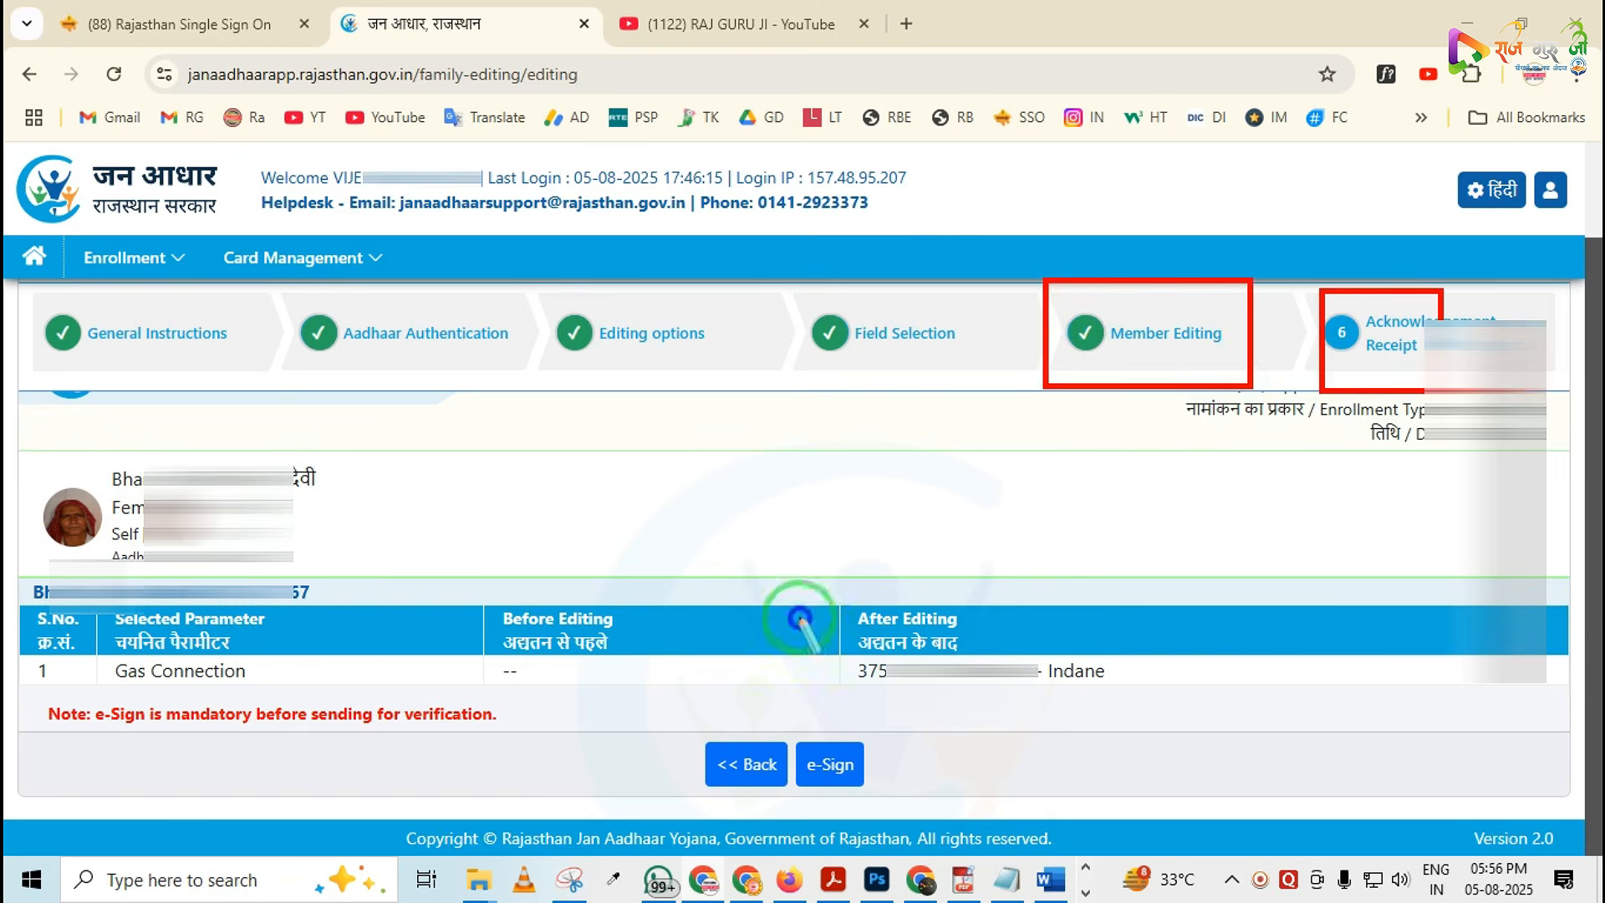
{"action": "key", "text": "Escape"}
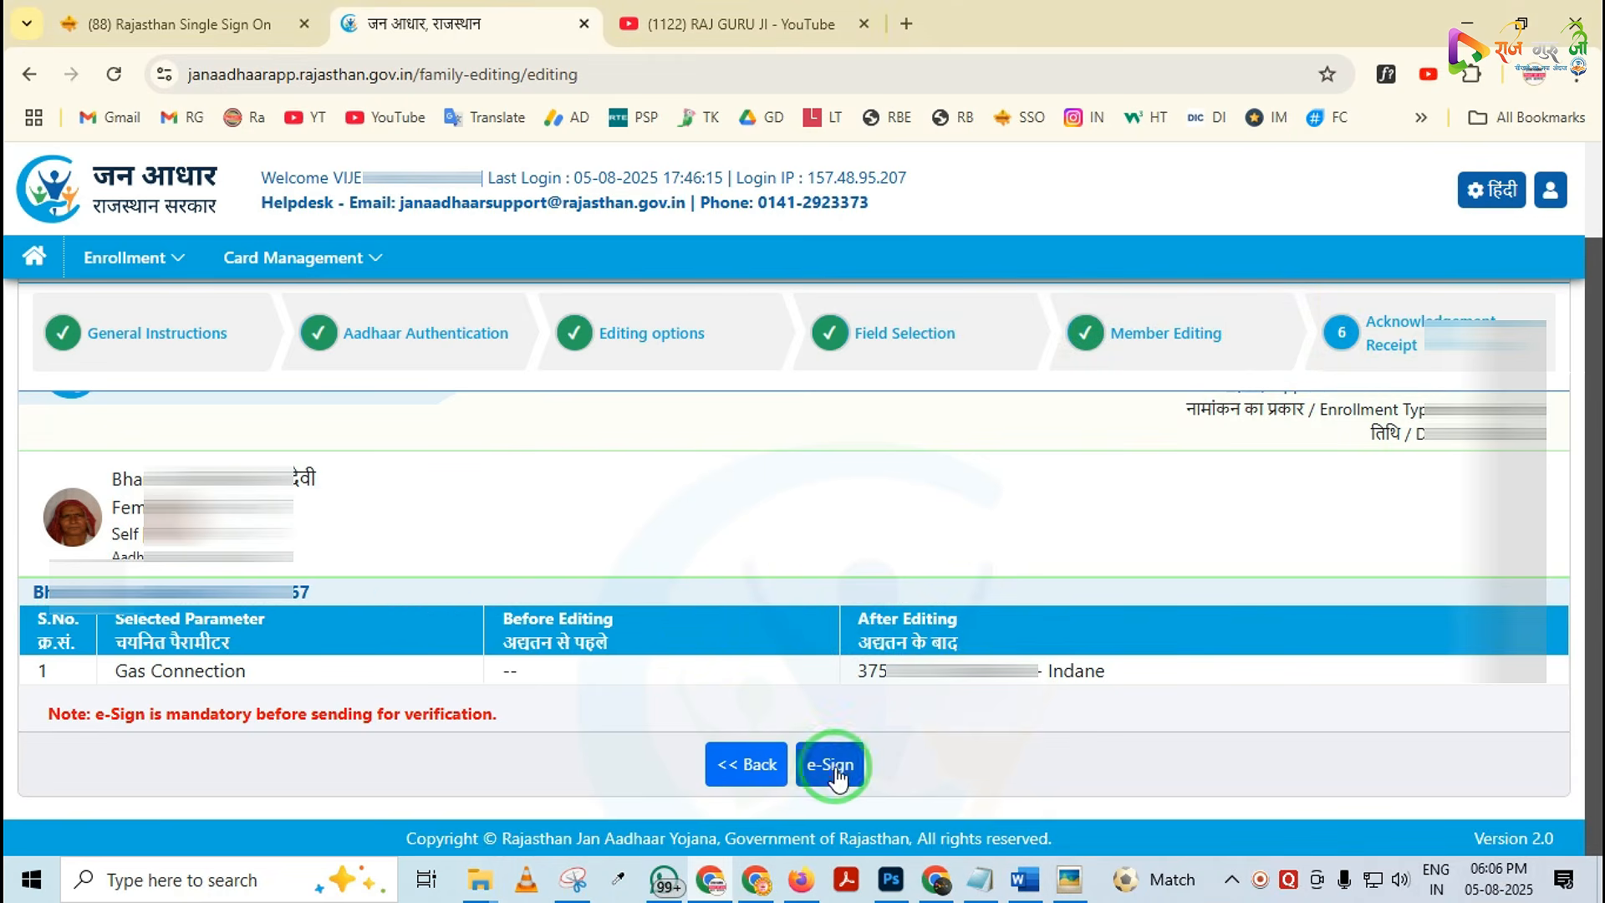
Step: Start the eSign process, accept the Aadhaar consent, and request an OTP
{"action": "left_click", "coordinate": [832, 765]}
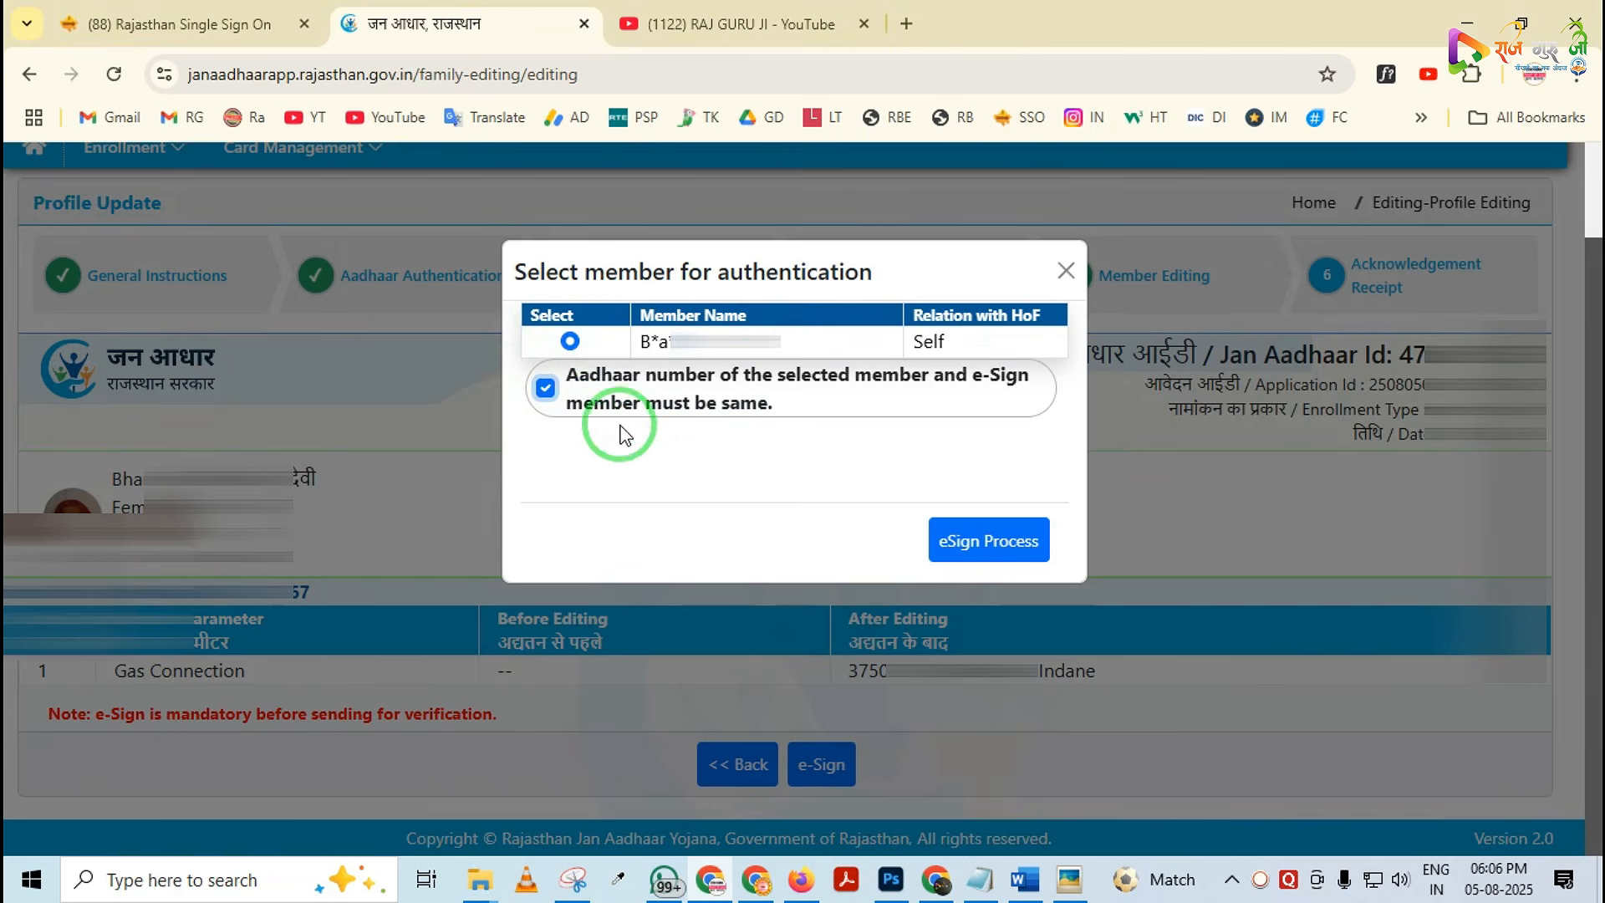
{"action": "left_click", "coordinate": [978, 549]}
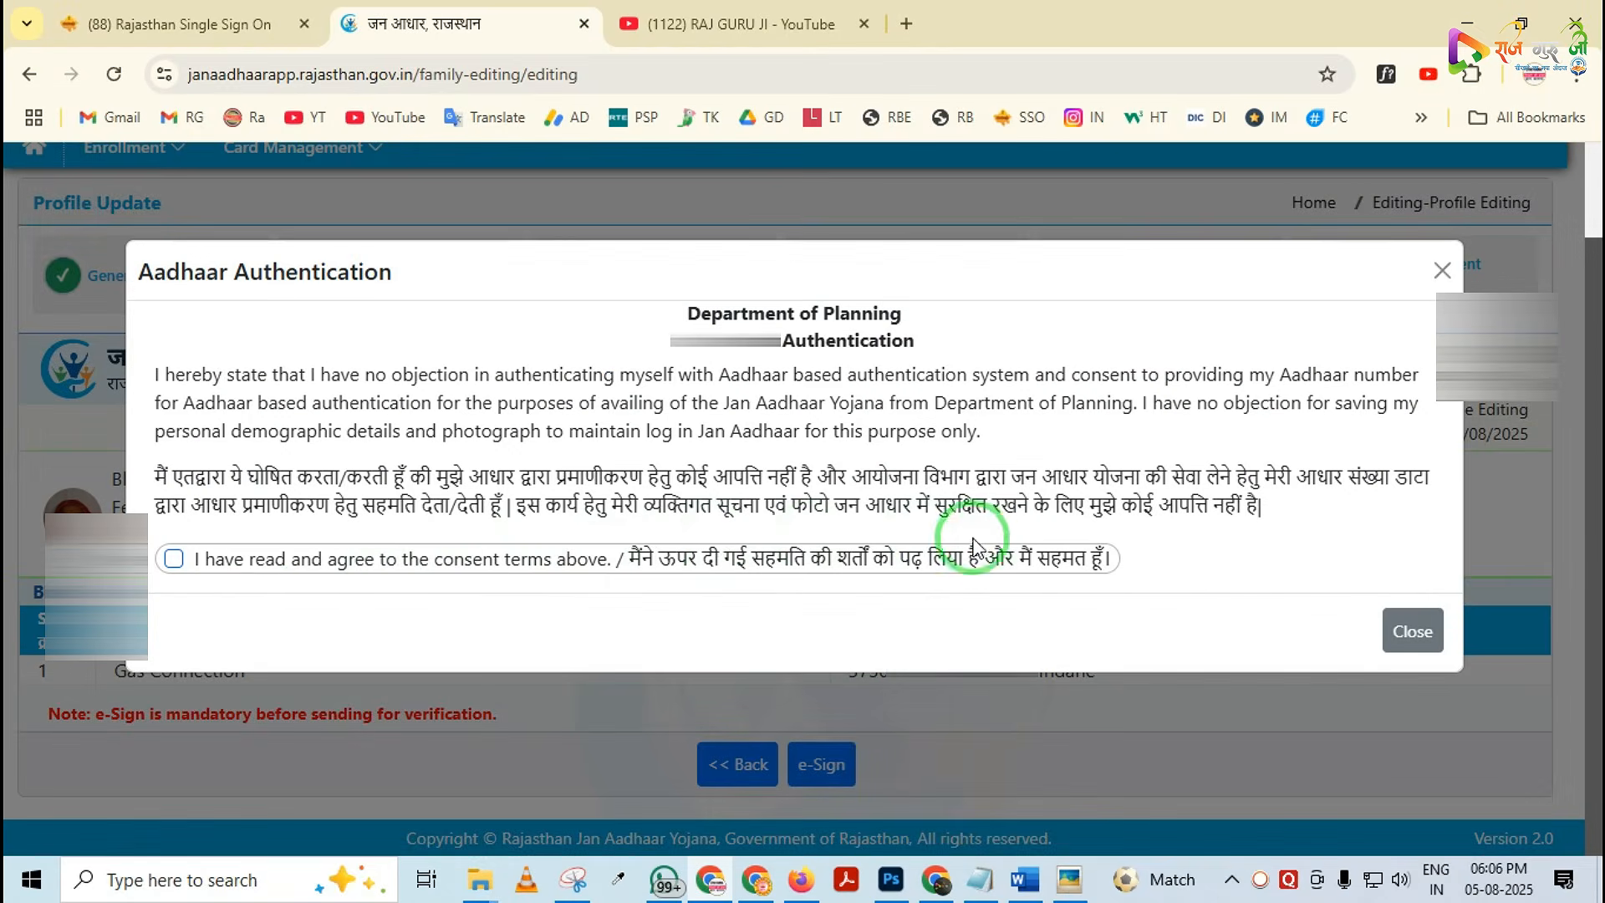
{"action": "left_click", "coordinate": [174, 559]}
{"action": "left_click", "coordinate": [1296, 630]}
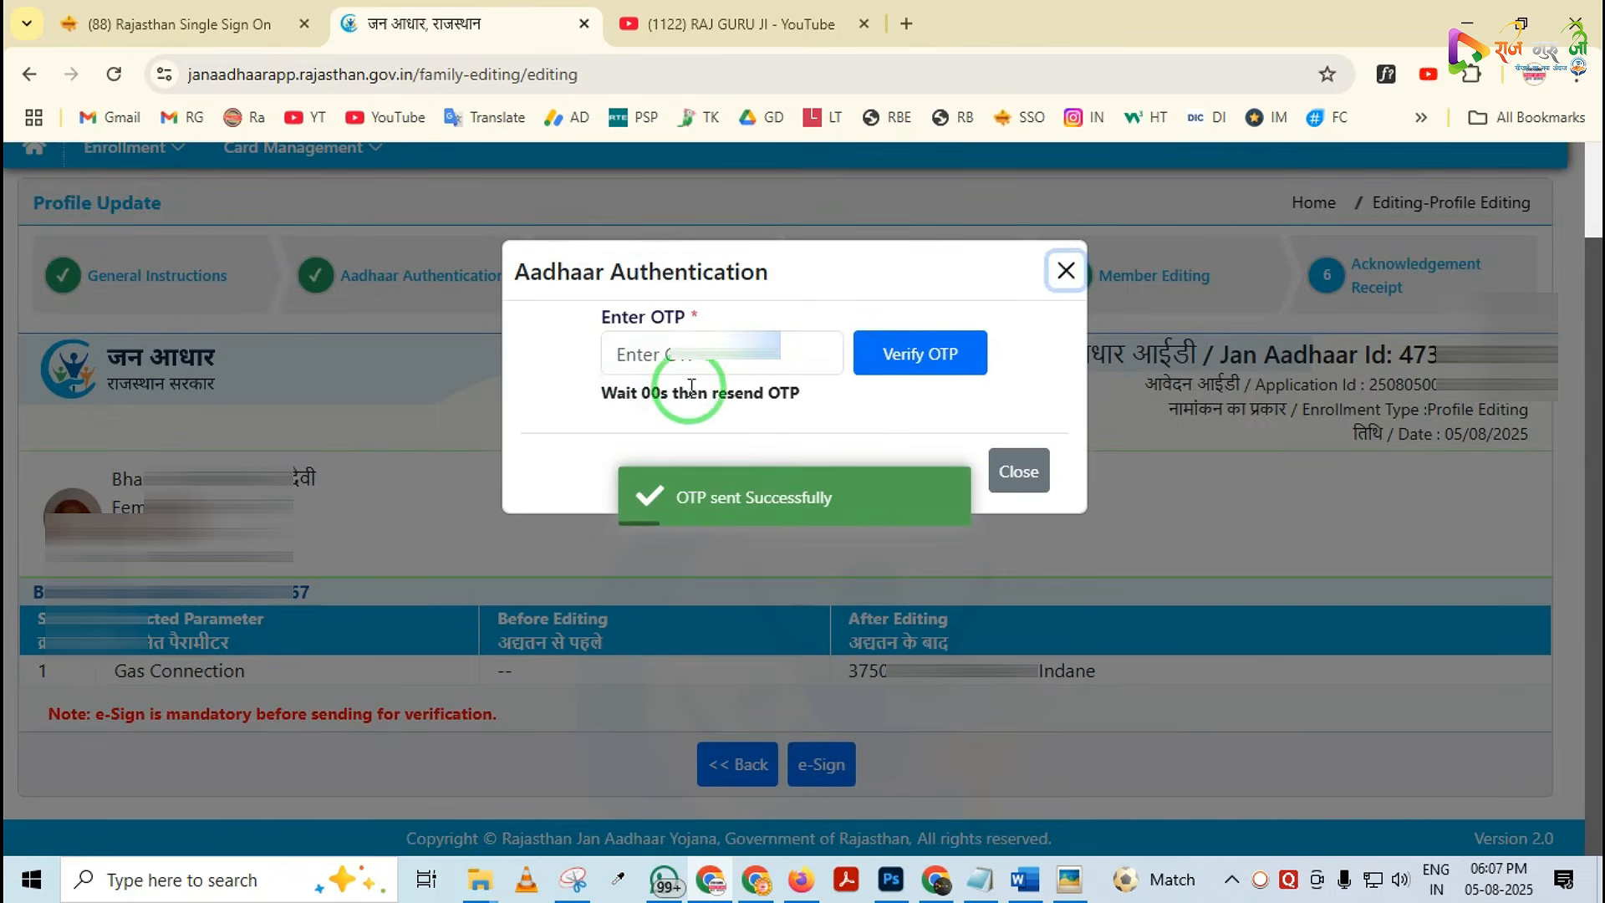
Step: Enter the received Aadhaar OTP and verify it to complete e-signing
{"action": "left_click", "coordinate": [693, 365]}
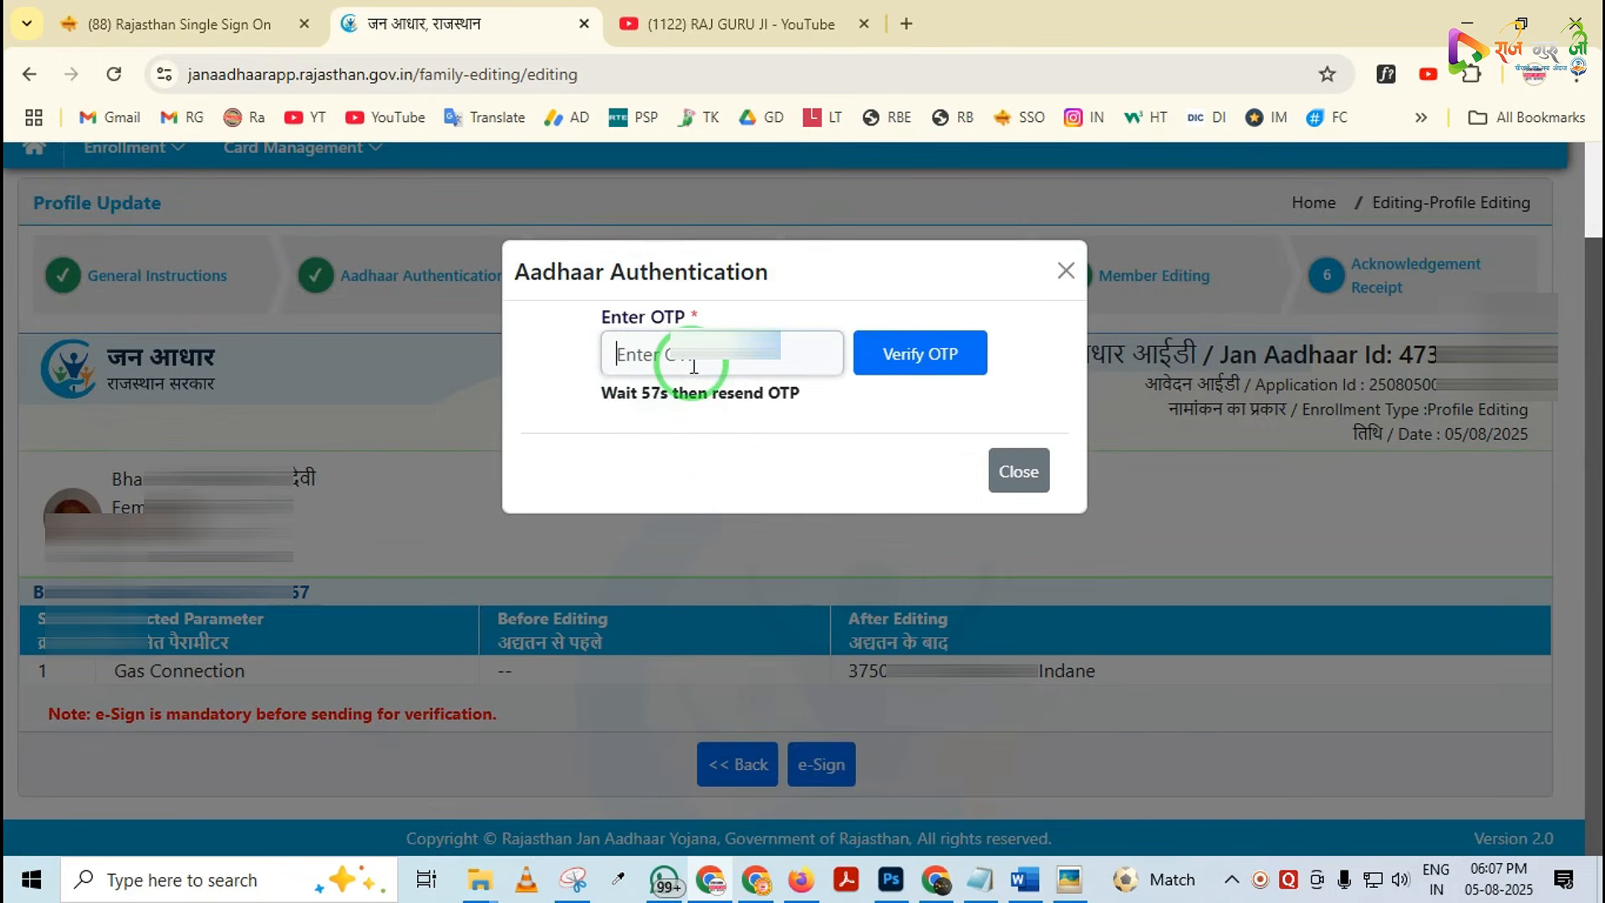
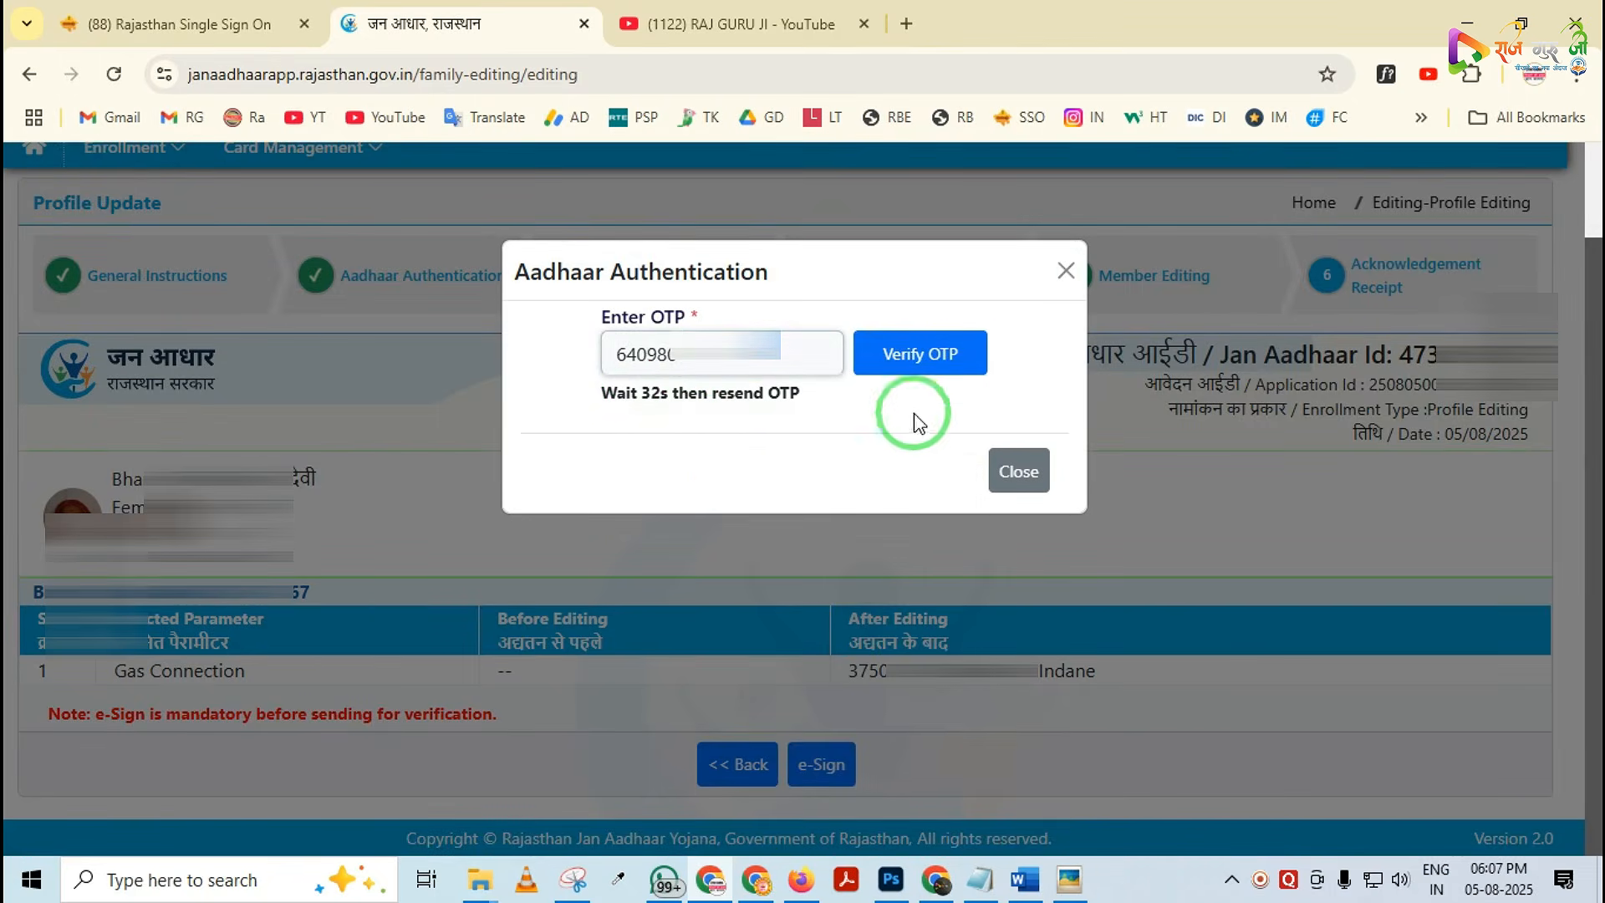
{"action": "left_click", "coordinate": [921, 353]}
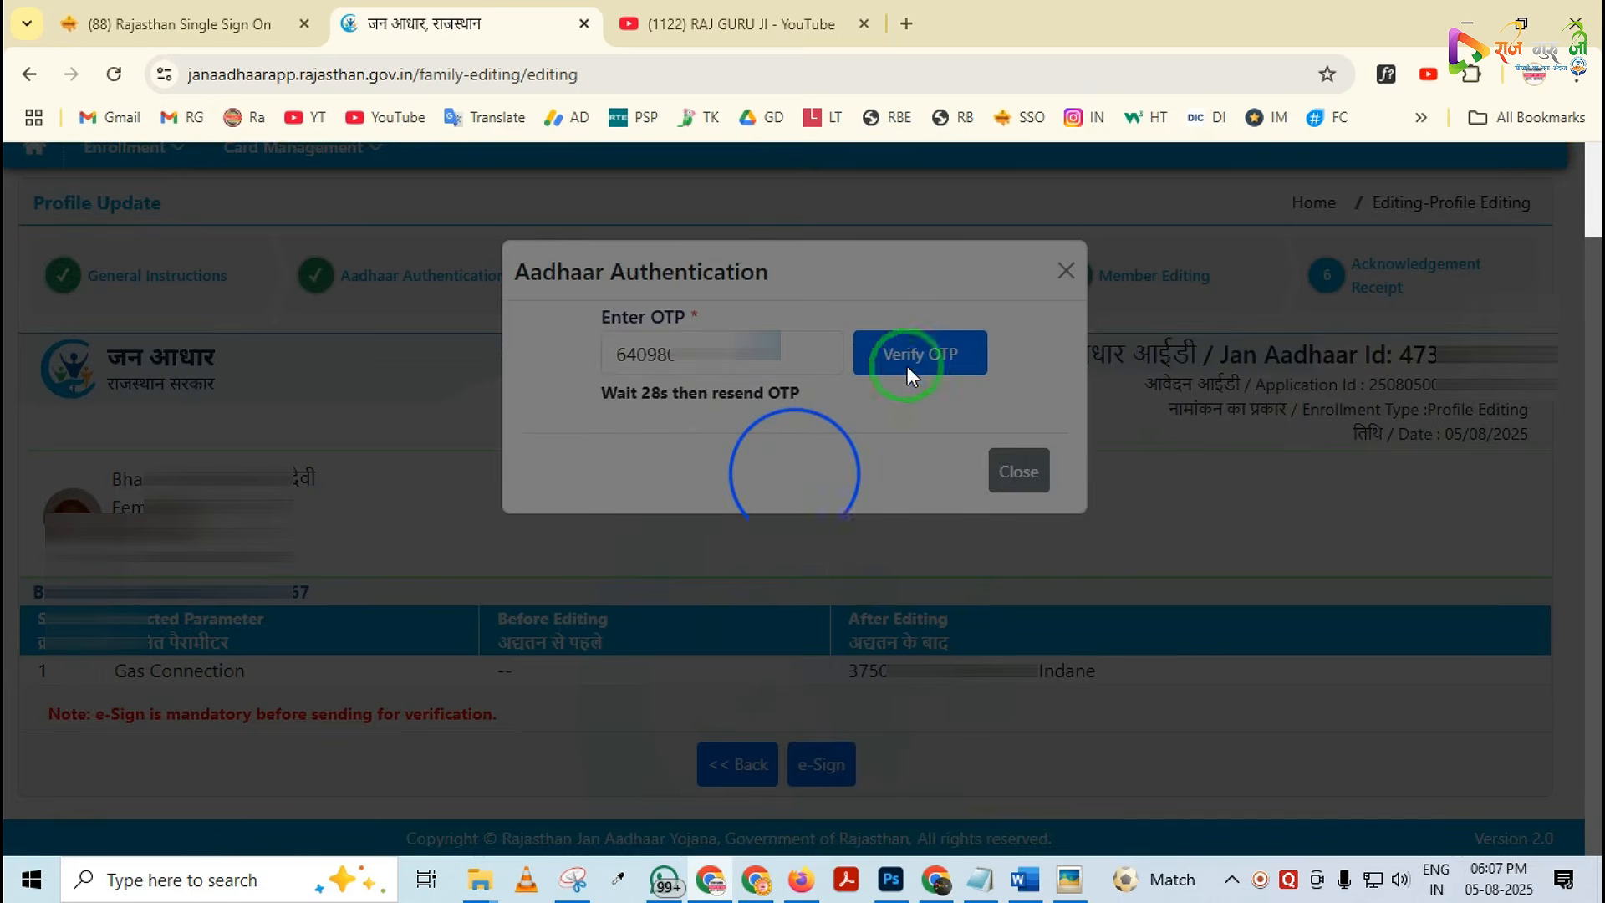
{"action": "left_click", "coordinate": [780, 458]}
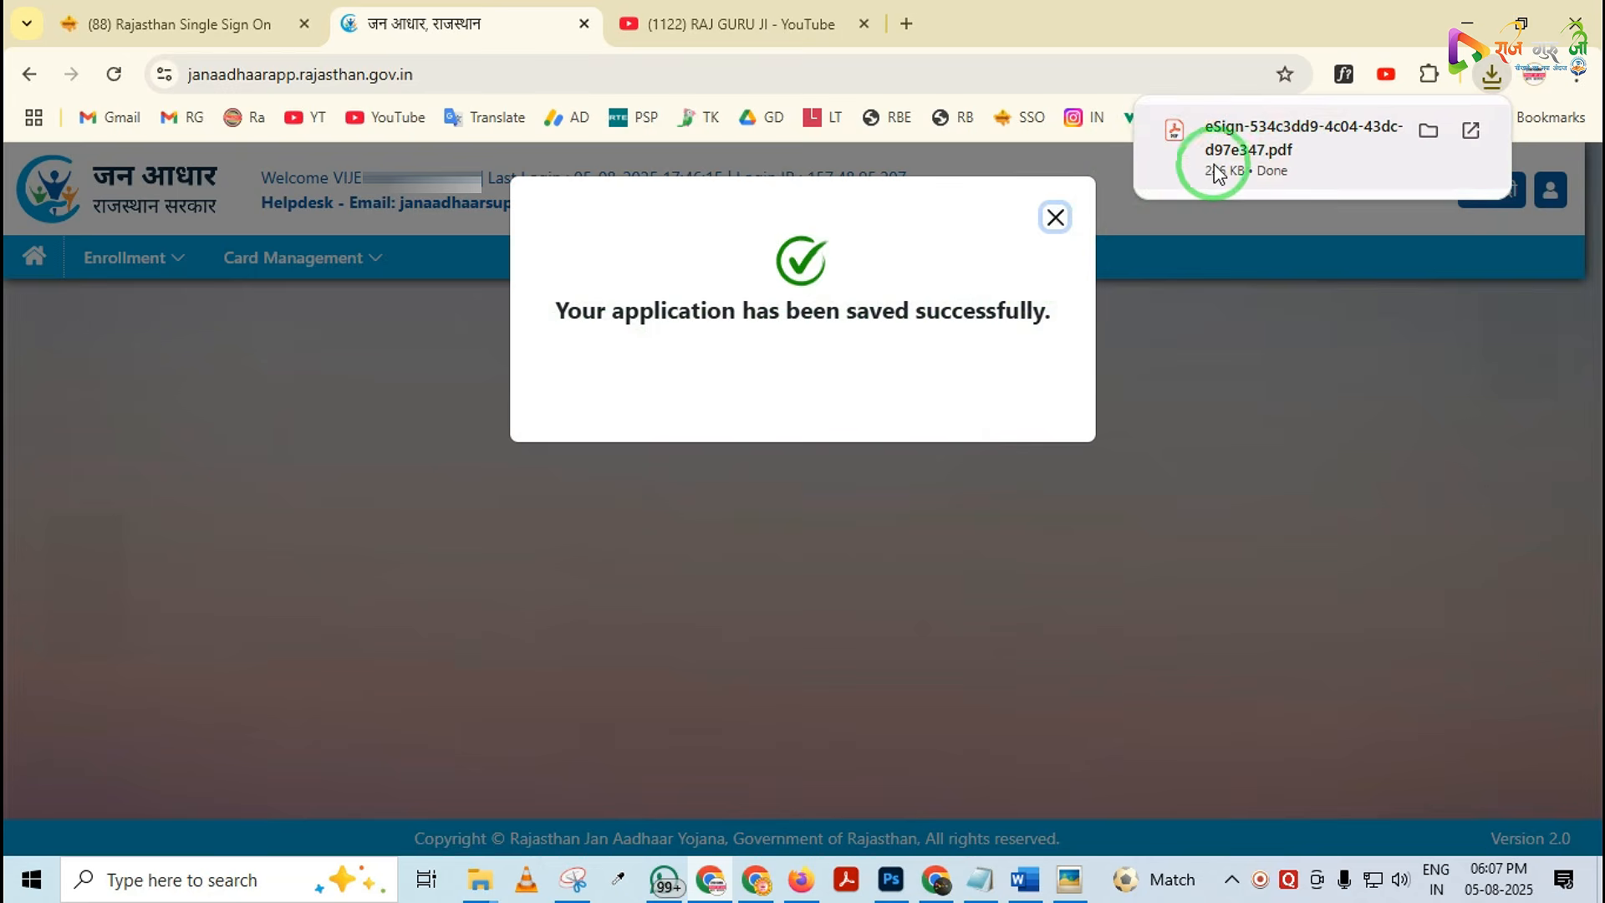
Step: Dismiss the saved confirmation, open the downloaded e-signed PDF, then return to Jan Aadhaar
{"action": "left_click", "coordinate": [1054, 218]}
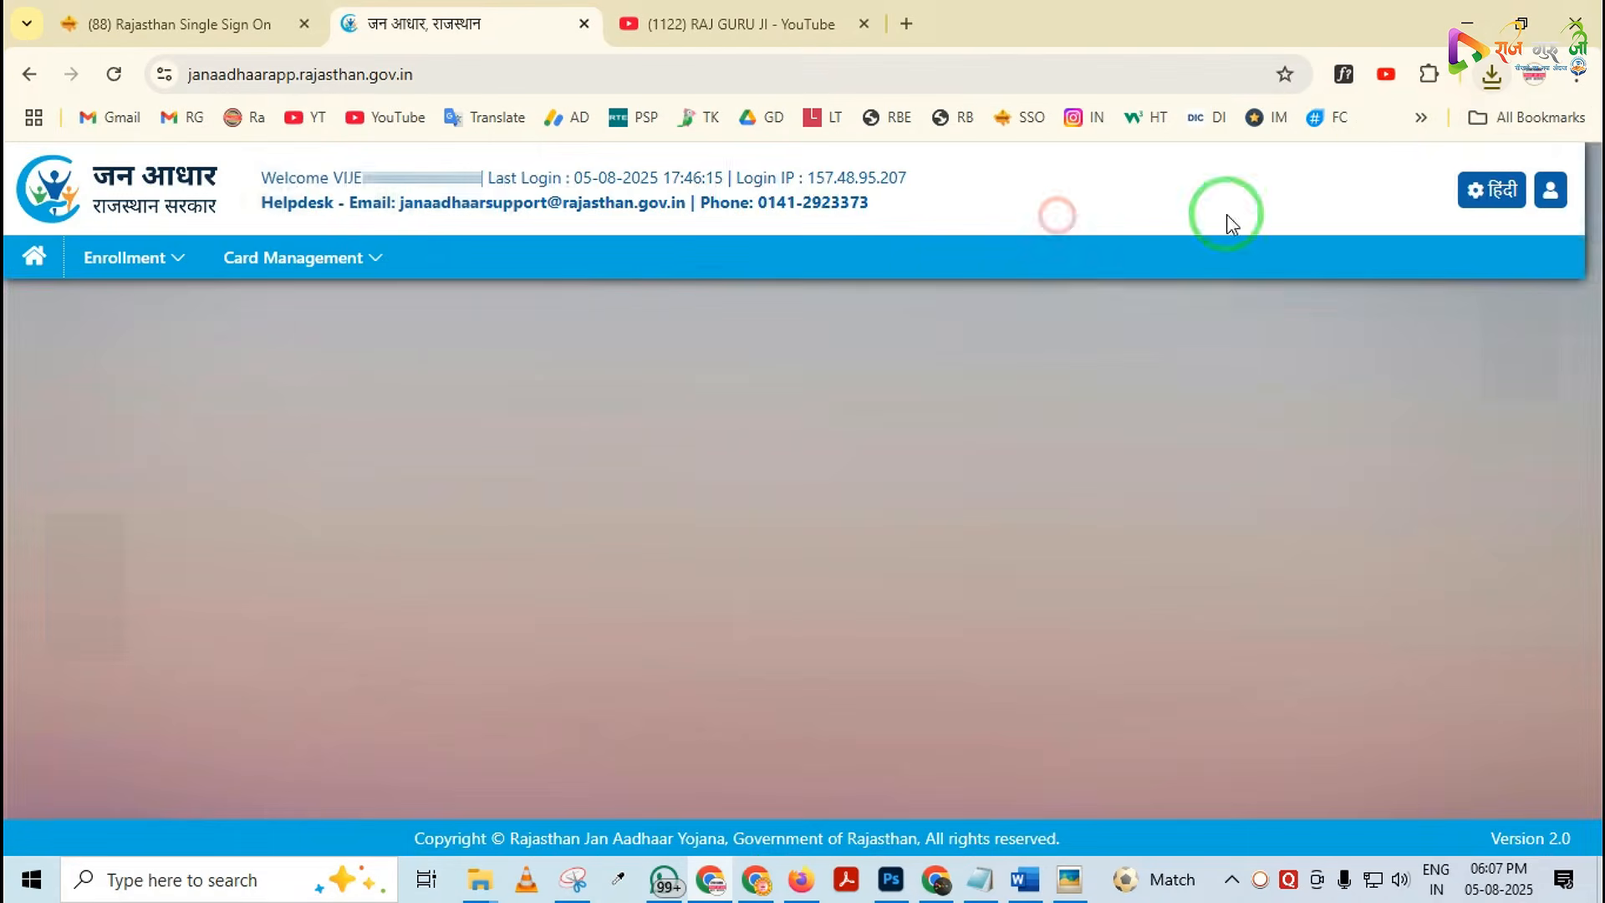
{"action": "left_click", "coordinate": [1504, 79]}
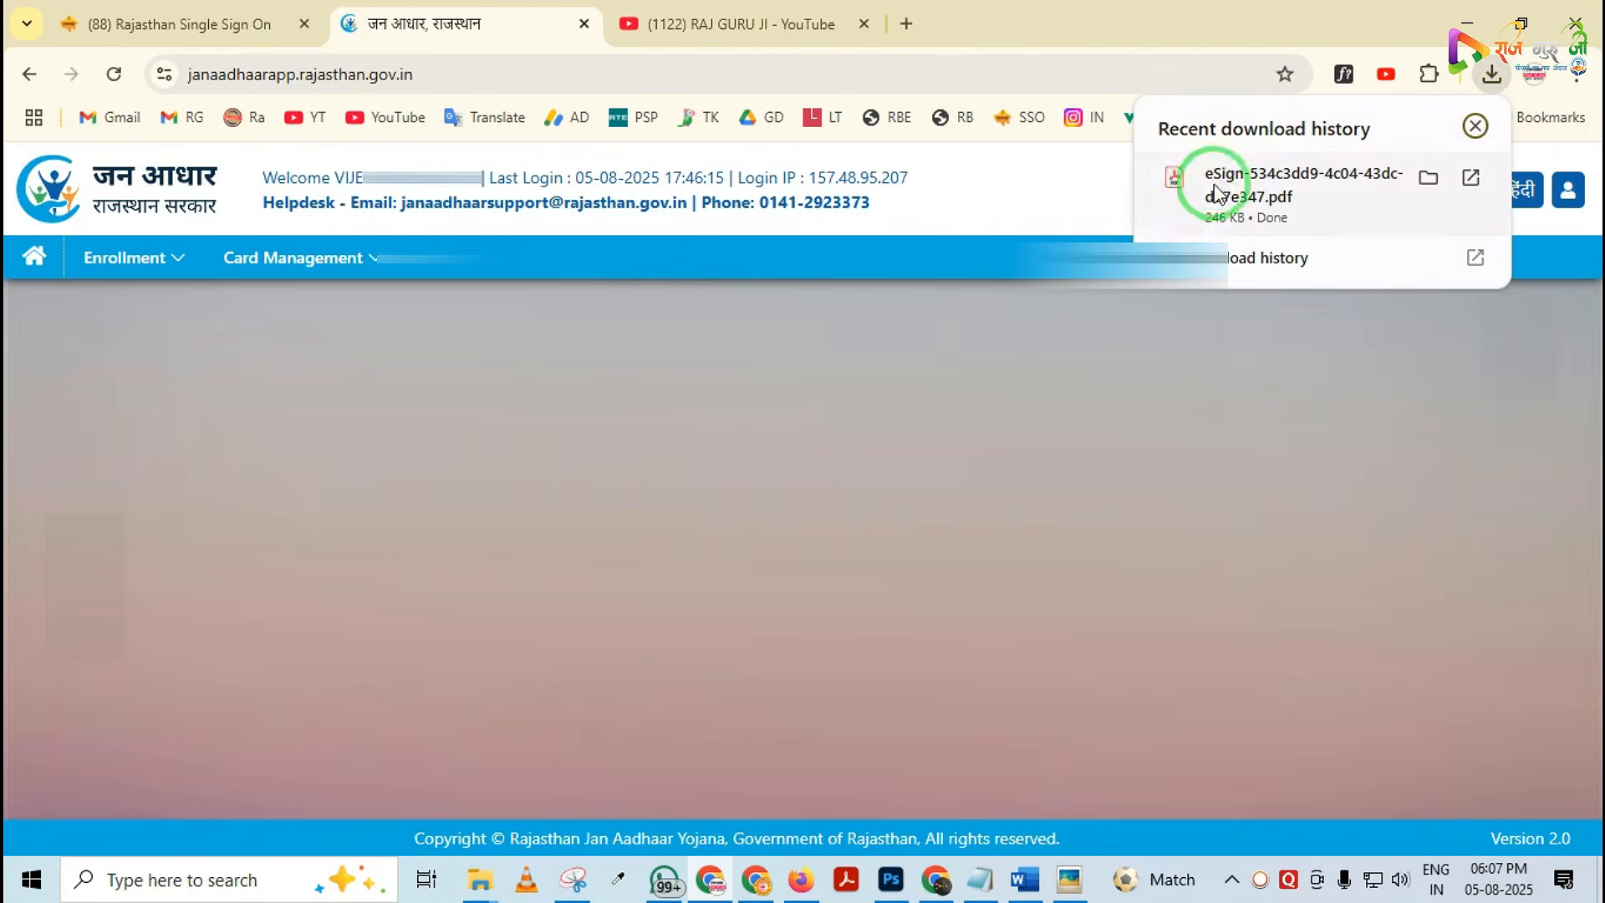
{"action": "left_click", "coordinate": [1203, 189]}
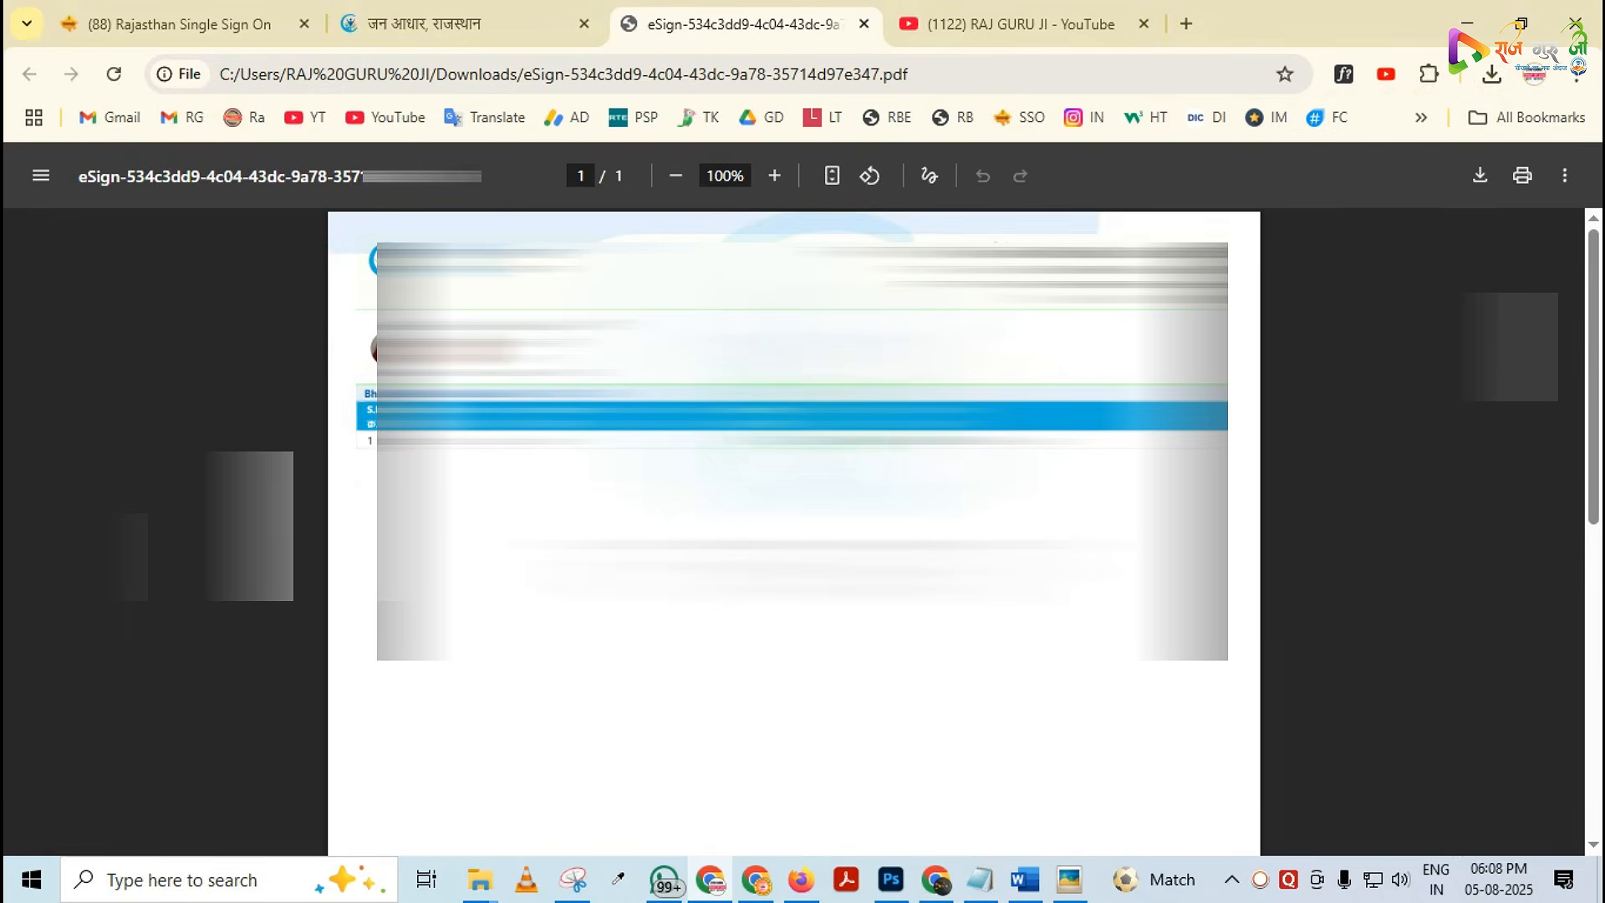
{"action": "left_click", "coordinate": [483, 22]}
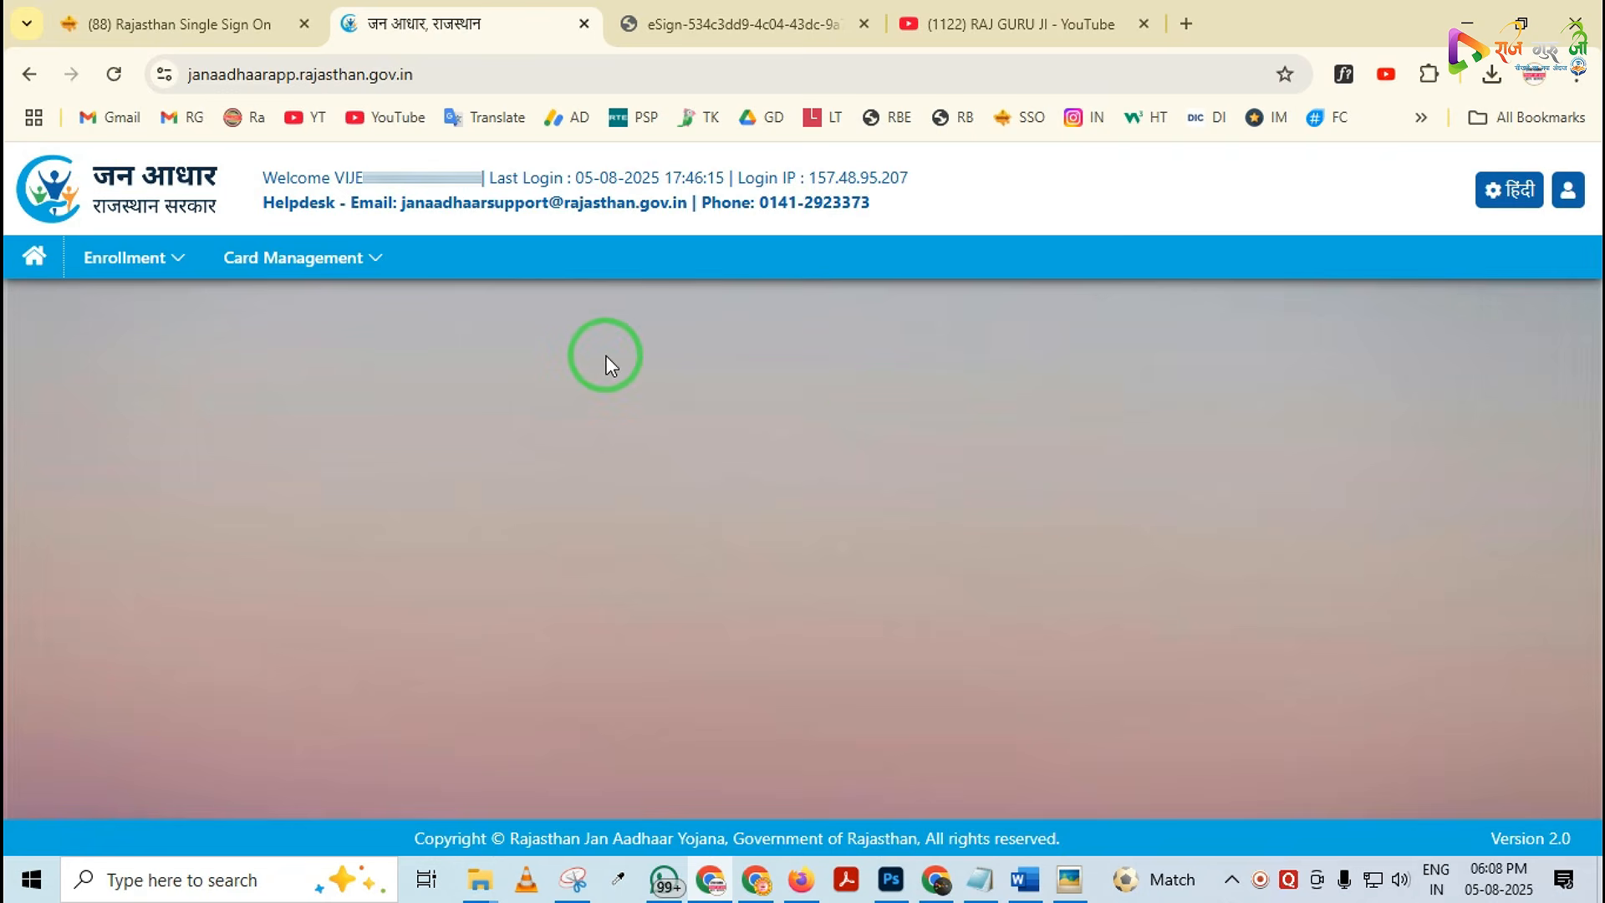
Step: Search the Family Status report and review the 05-08-2025 Editing application pending first level
{"action": "left_click", "coordinate": [125, 261]}
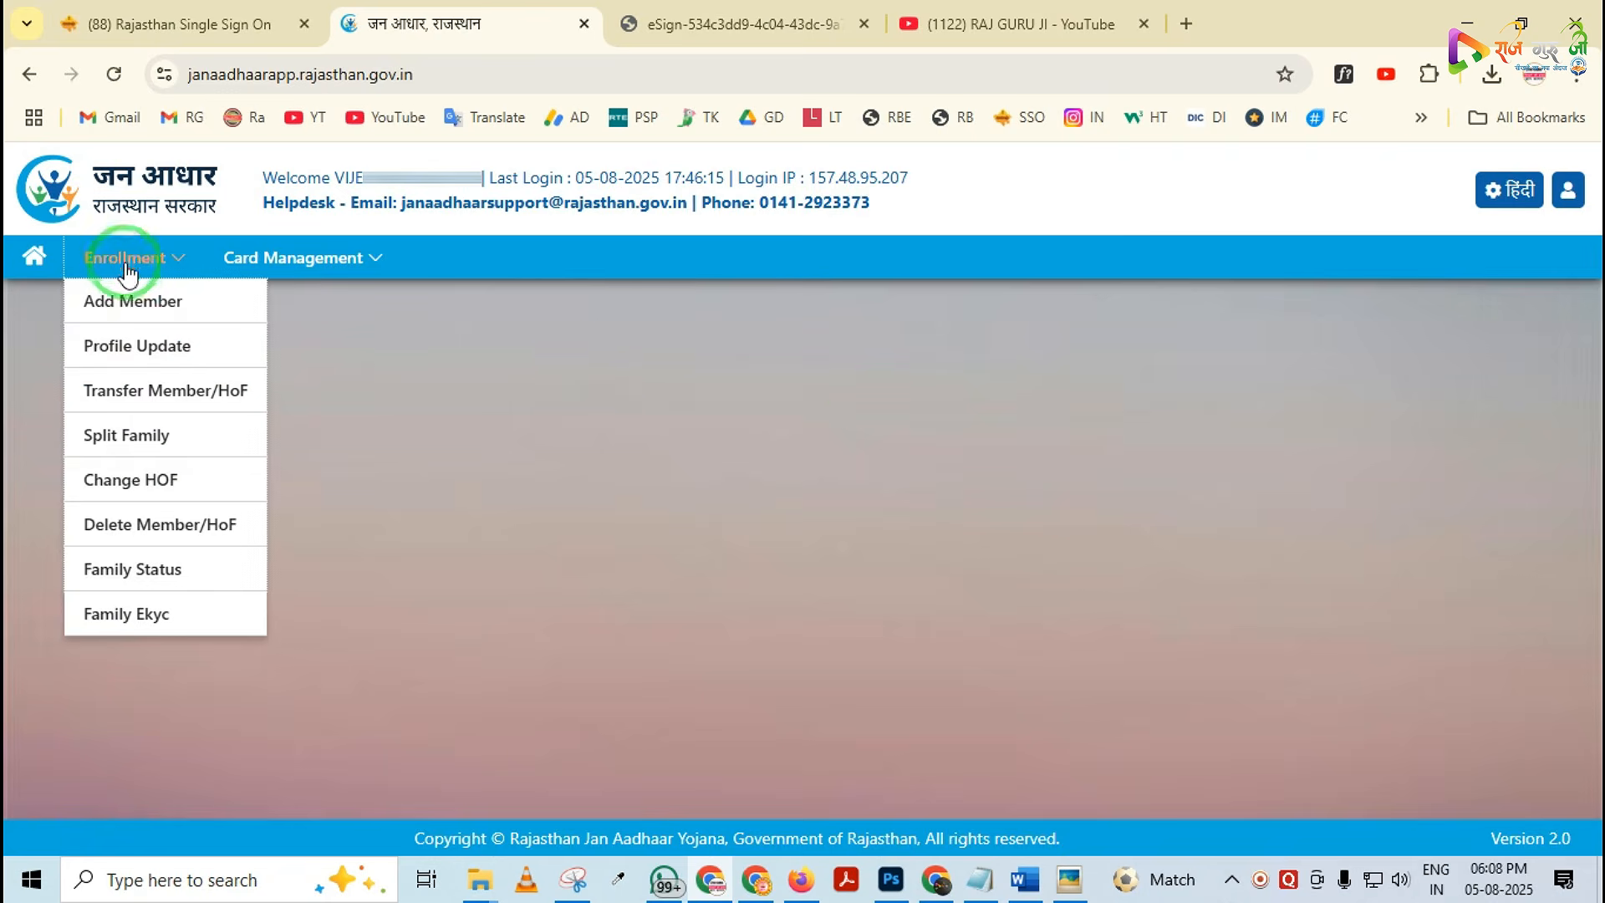
{"action": "left_click", "coordinate": [122, 572]}
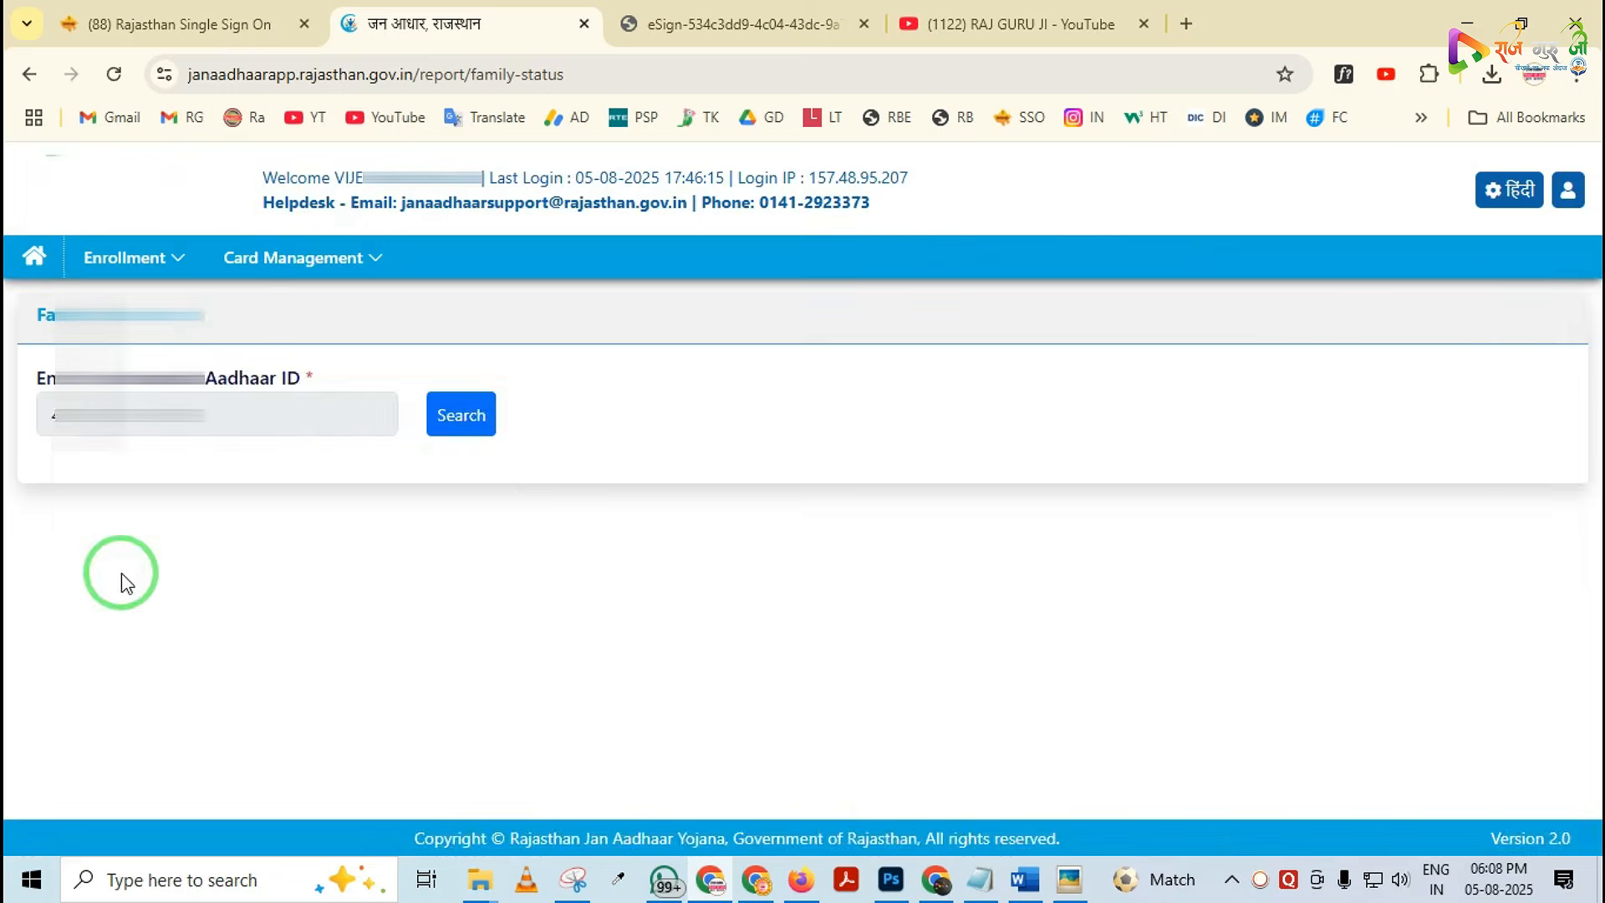
{"action": "left_click", "coordinate": [461, 415]}
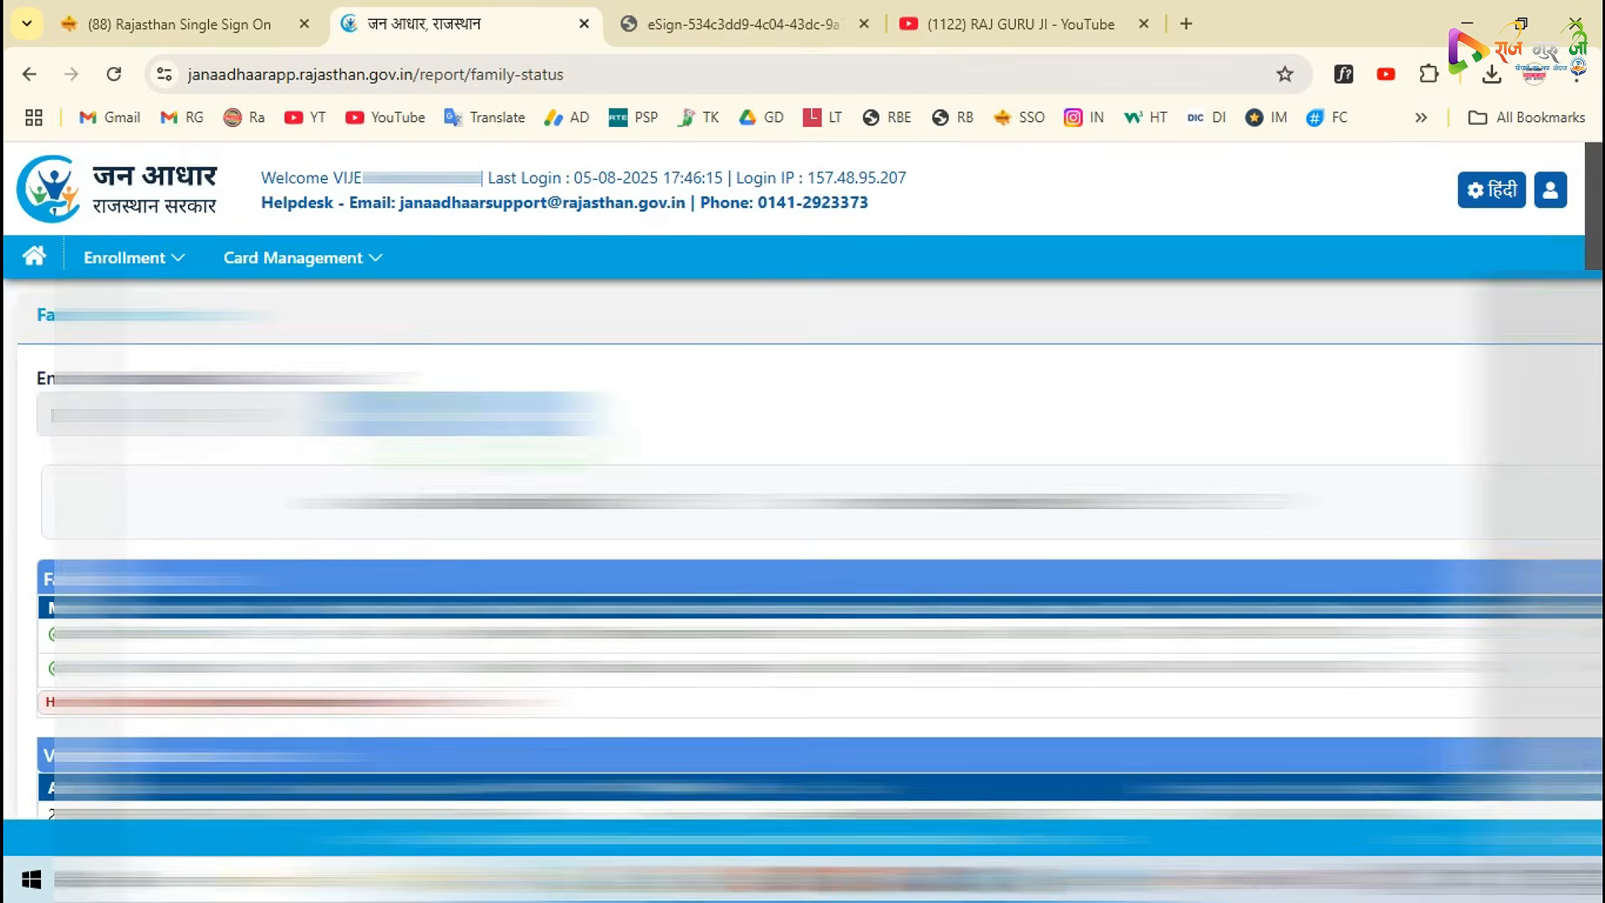
{"action": "scroll", "coordinate": [584, 770], "scroll_direction": "down", "scroll_amount": 1}
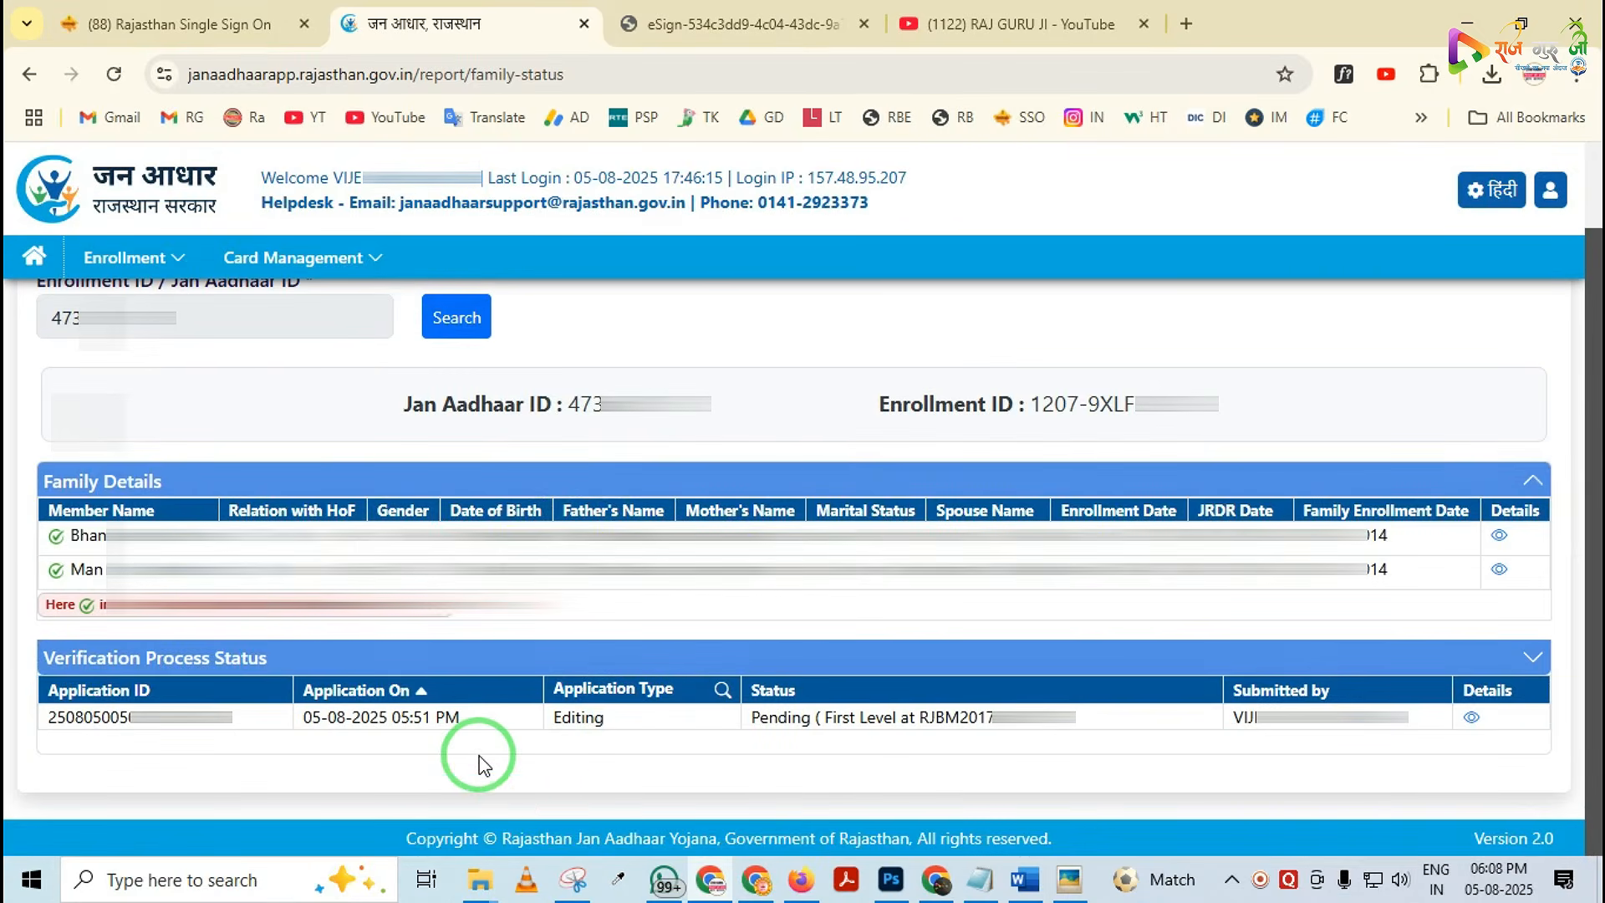
{"action": "mouse_move", "coordinate": [25, 636]}
{"action": "left_mouse_down"}
{"action": "mouse_move", "coordinate": [222, 741]}
{"action": "mouse_move", "coordinate": [1551, 786]}
{"action": "left_mouse_up"}
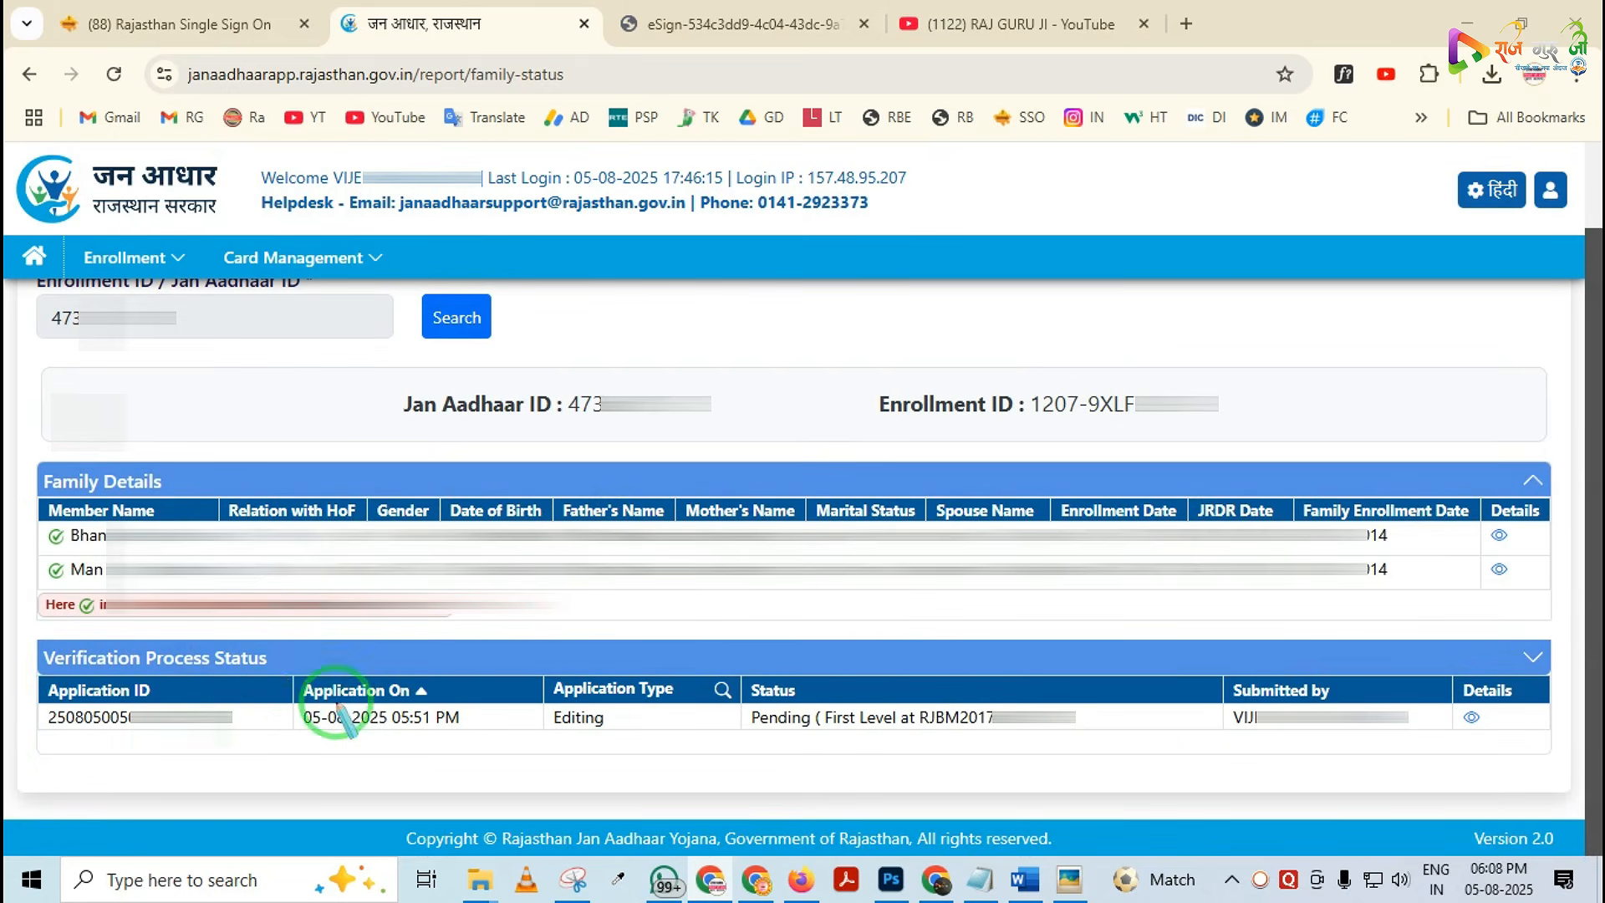
{"action": "left_click_drag", "start_coordinate": [282, 677], "coordinate": [435, 748]}
{"action": "mouse_move", "coordinate": [741, 668]}
{"action": "left_mouse_down"}
{"action": "mouse_move", "coordinate": [778, 732]}
{"action": "mouse_move", "coordinate": [1112, 742]}
{"action": "left_mouse_up"}
{"action": "right_click", "coordinate": [892, 740]}
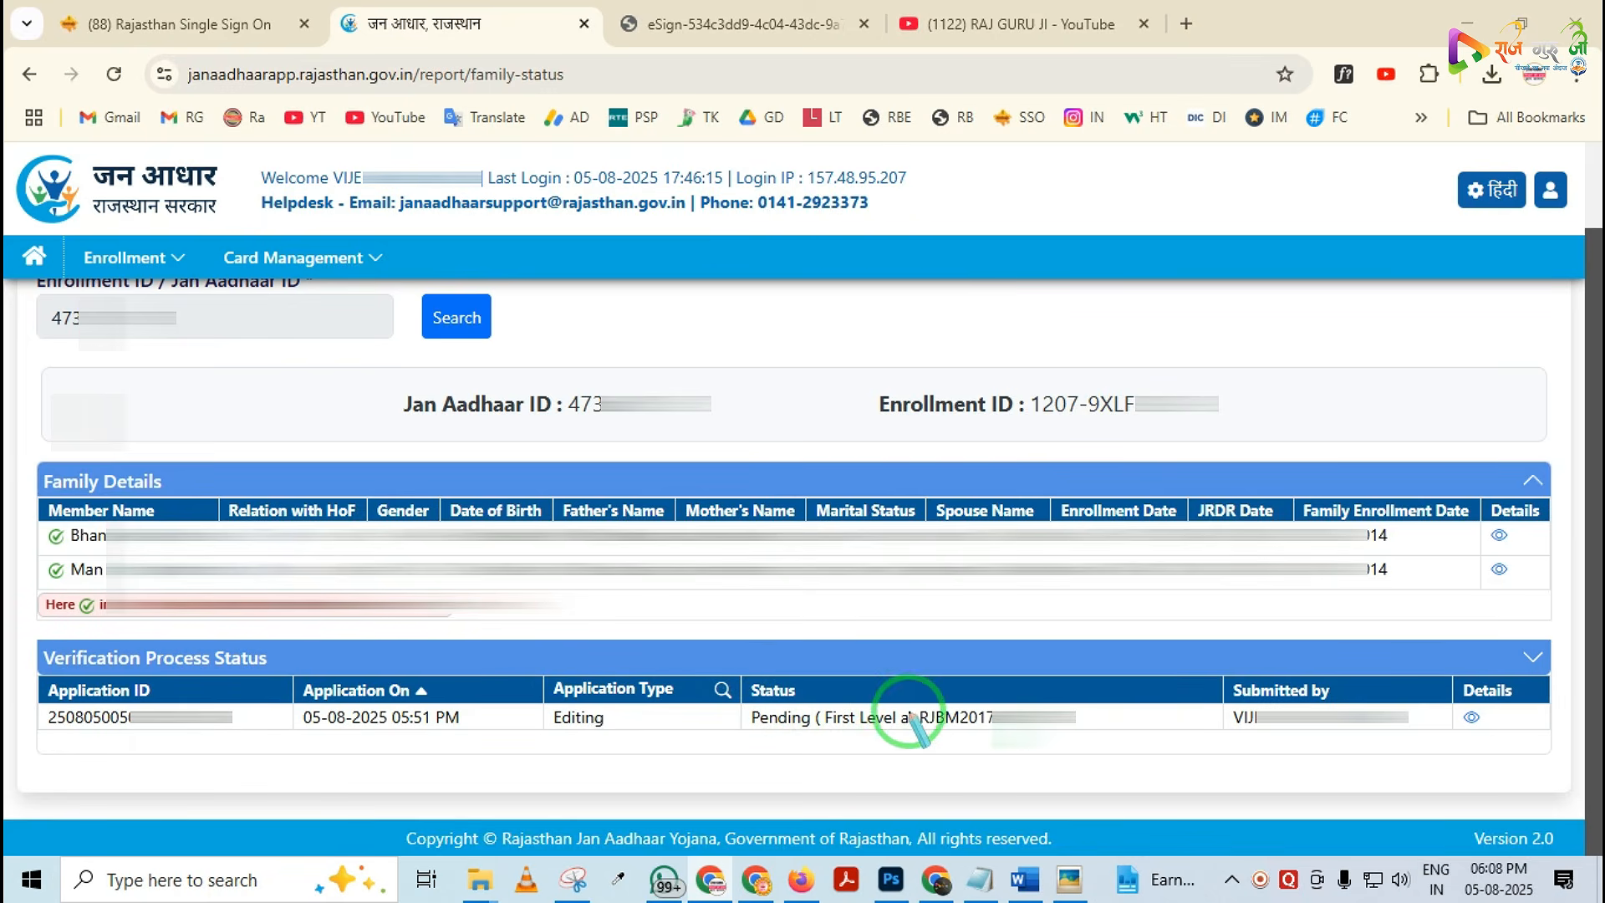
{"action": "mouse_move", "coordinate": [745, 657]}
{"action": "left_mouse_down"}
{"action": "mouse_move", "coordinate": [784, 762]}
{"action": "mouse_move", "coordinate": [1096, 763]}
{"action": "left_mouse_up"}
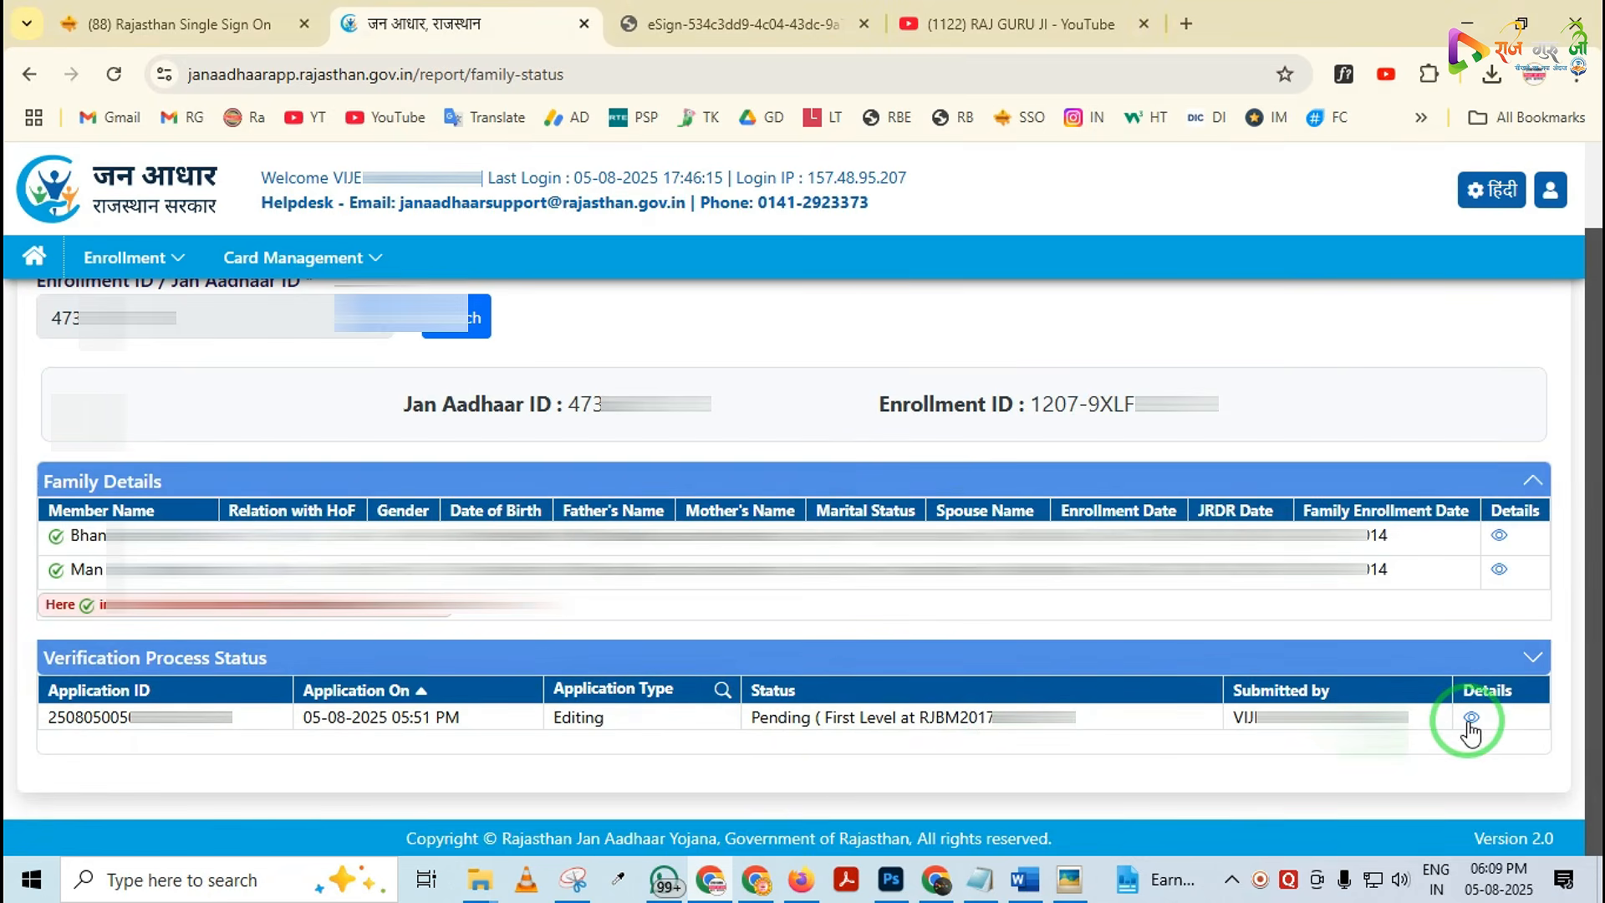
Step: Review the pending application's Profile Edit Verification Details popup, then close it
{"action": "left_click", "coordinate": [1471, 718]}
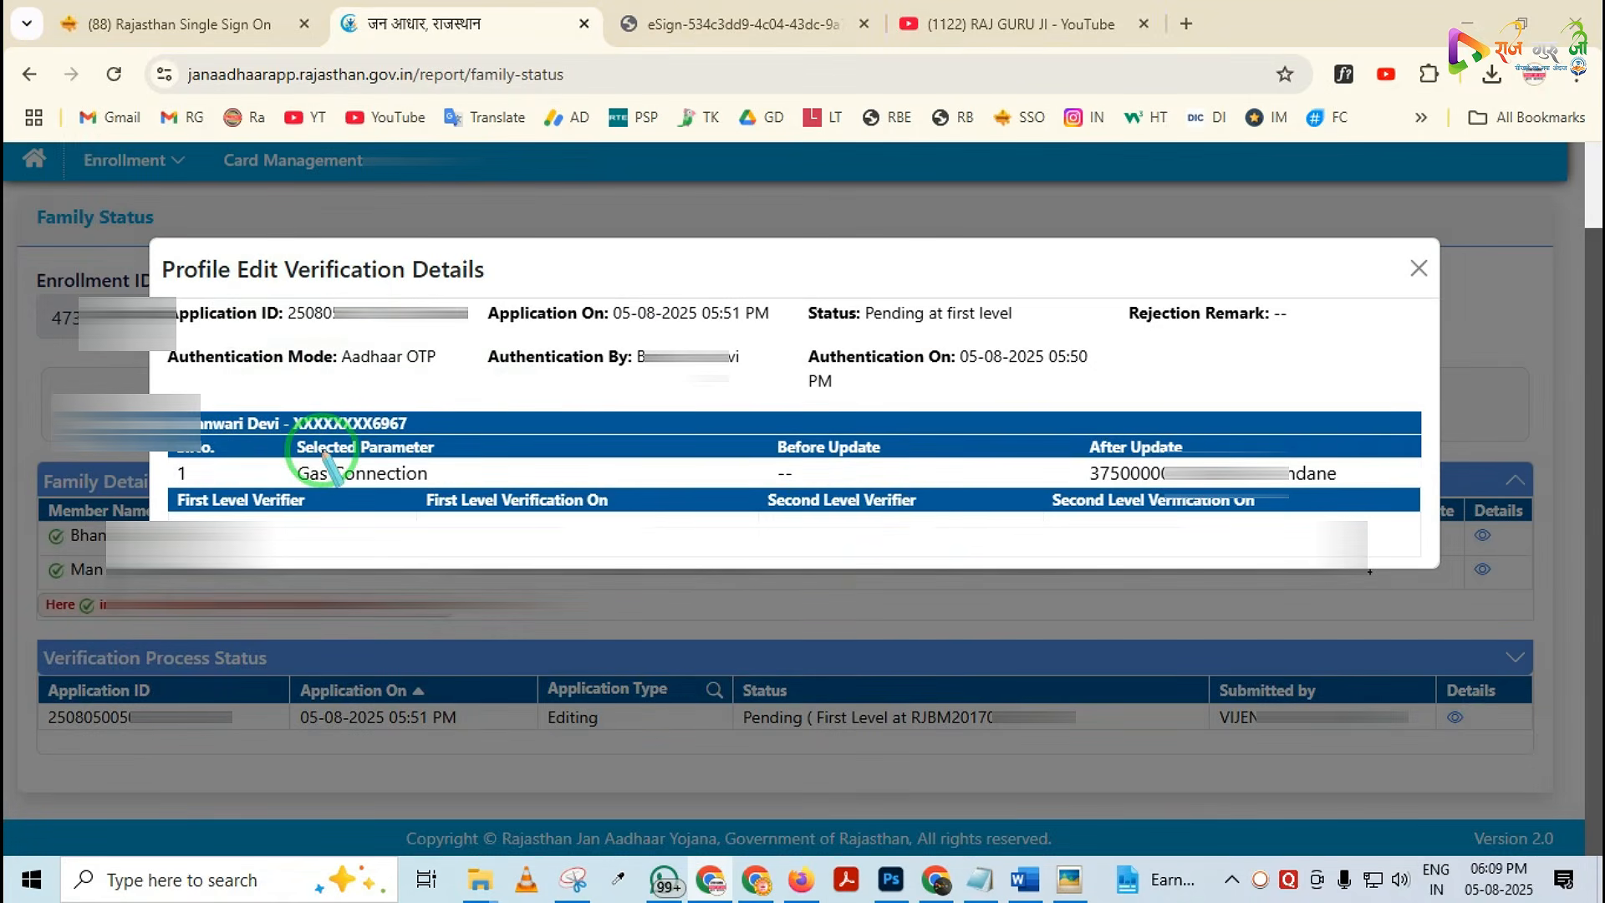
{"action": "left_click_drag", "start_coordinate": [215, 460], "coordinate": [464, 499]}
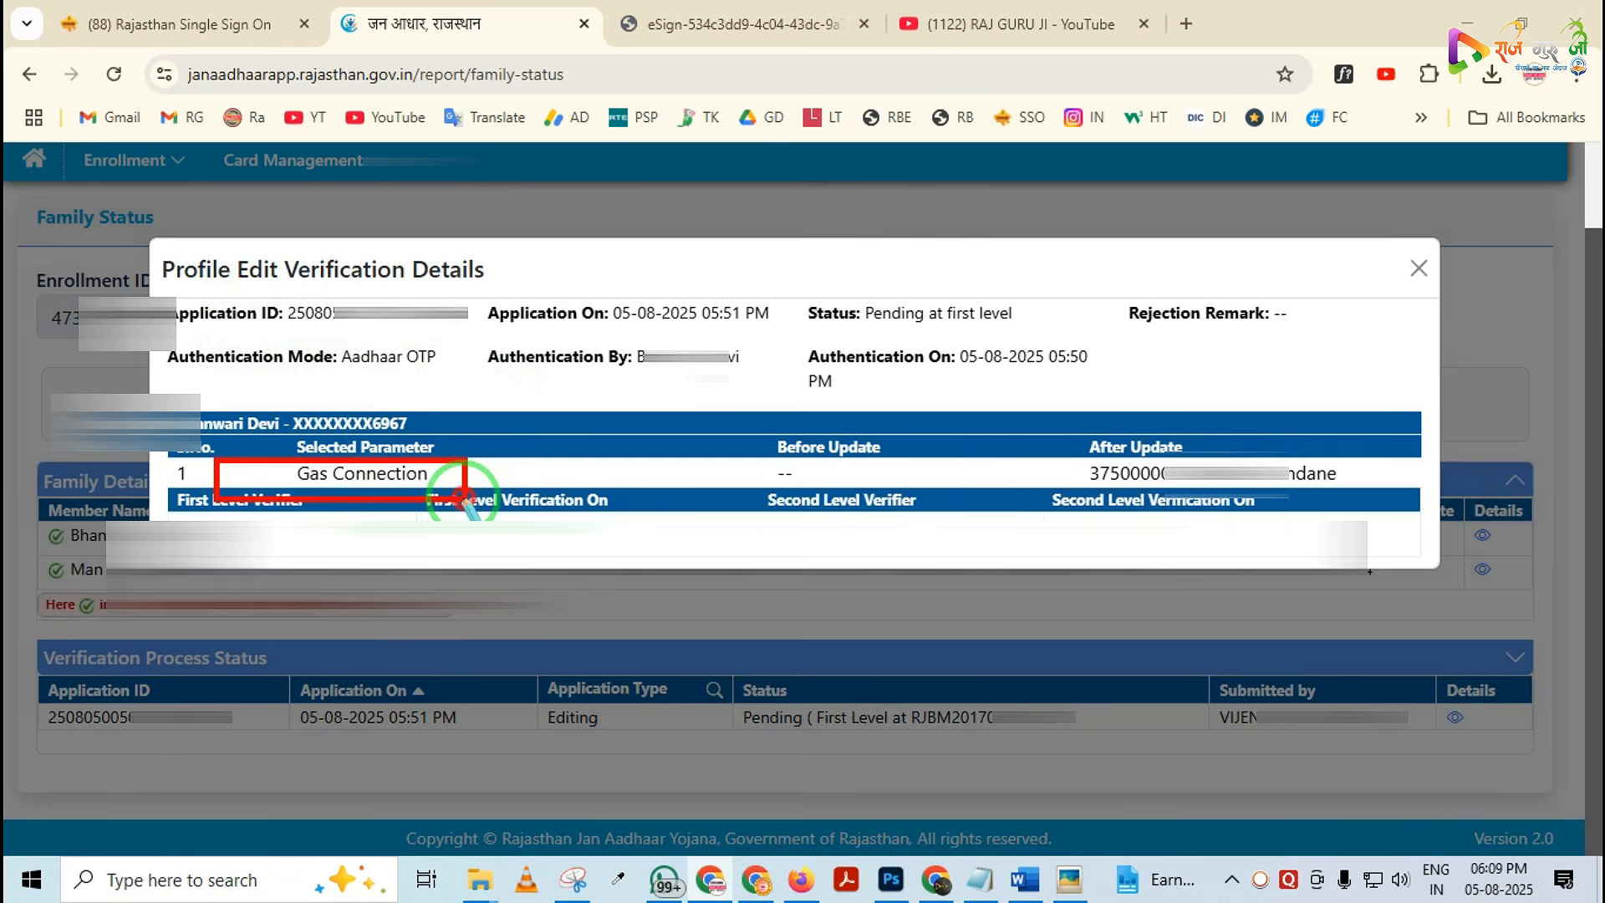
{"action": "mouse_move", "coordinate": [750, 415]}
{"action": "left_mouse_down"}
{"action": "mouse_move", "coordinate": [777, 499]}
{"action": "mouse_move", "coordinate": [888, 512]}
{"action": "left_mouse_up"}
{"action": "mouse_move", "coordinate": [1040, 409]}
{"action": "left_mouse_down"}
{"action": "mouse_move", "coordinate": [1087, 467]}
{"action": "mouse_move", "coordinate": [1352, 513]}
{"action": "left_mouse_up"}
{"action": "key", "text": "Escape"}
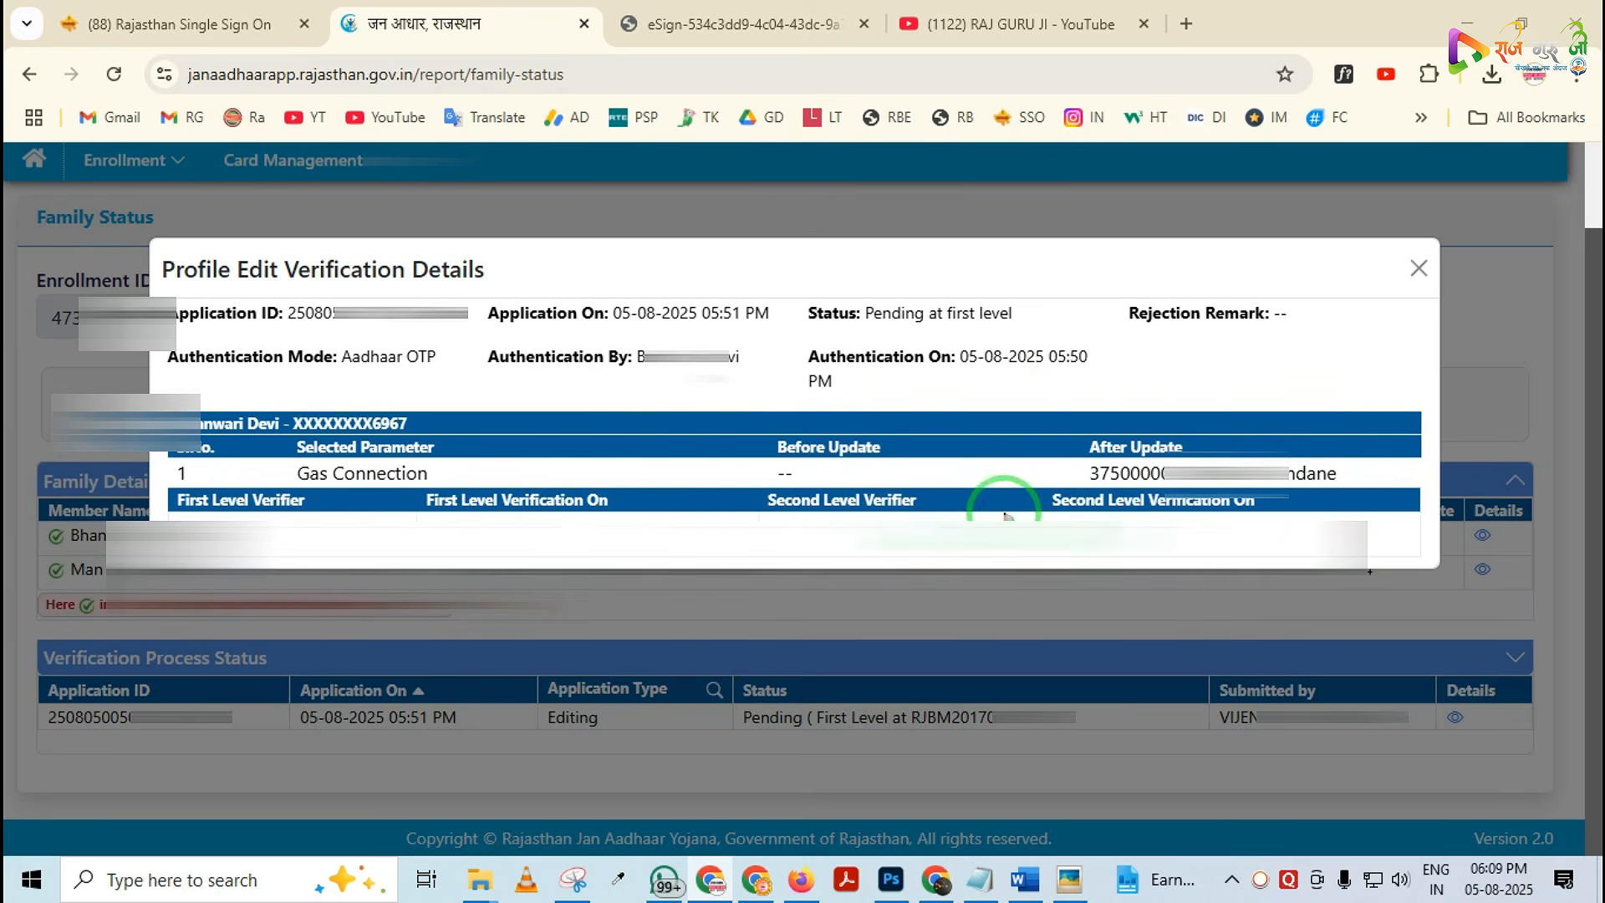
{"action": "mouse_move", "coordinate": [179, 486]}
{"action": "left_mouse_down"}
{"action": "mouse_move", "coordinate": [443, 548]}
{"action": "mouse_move", "coordinate": [1006, 551]}
{"action": "left_mouse_up"}
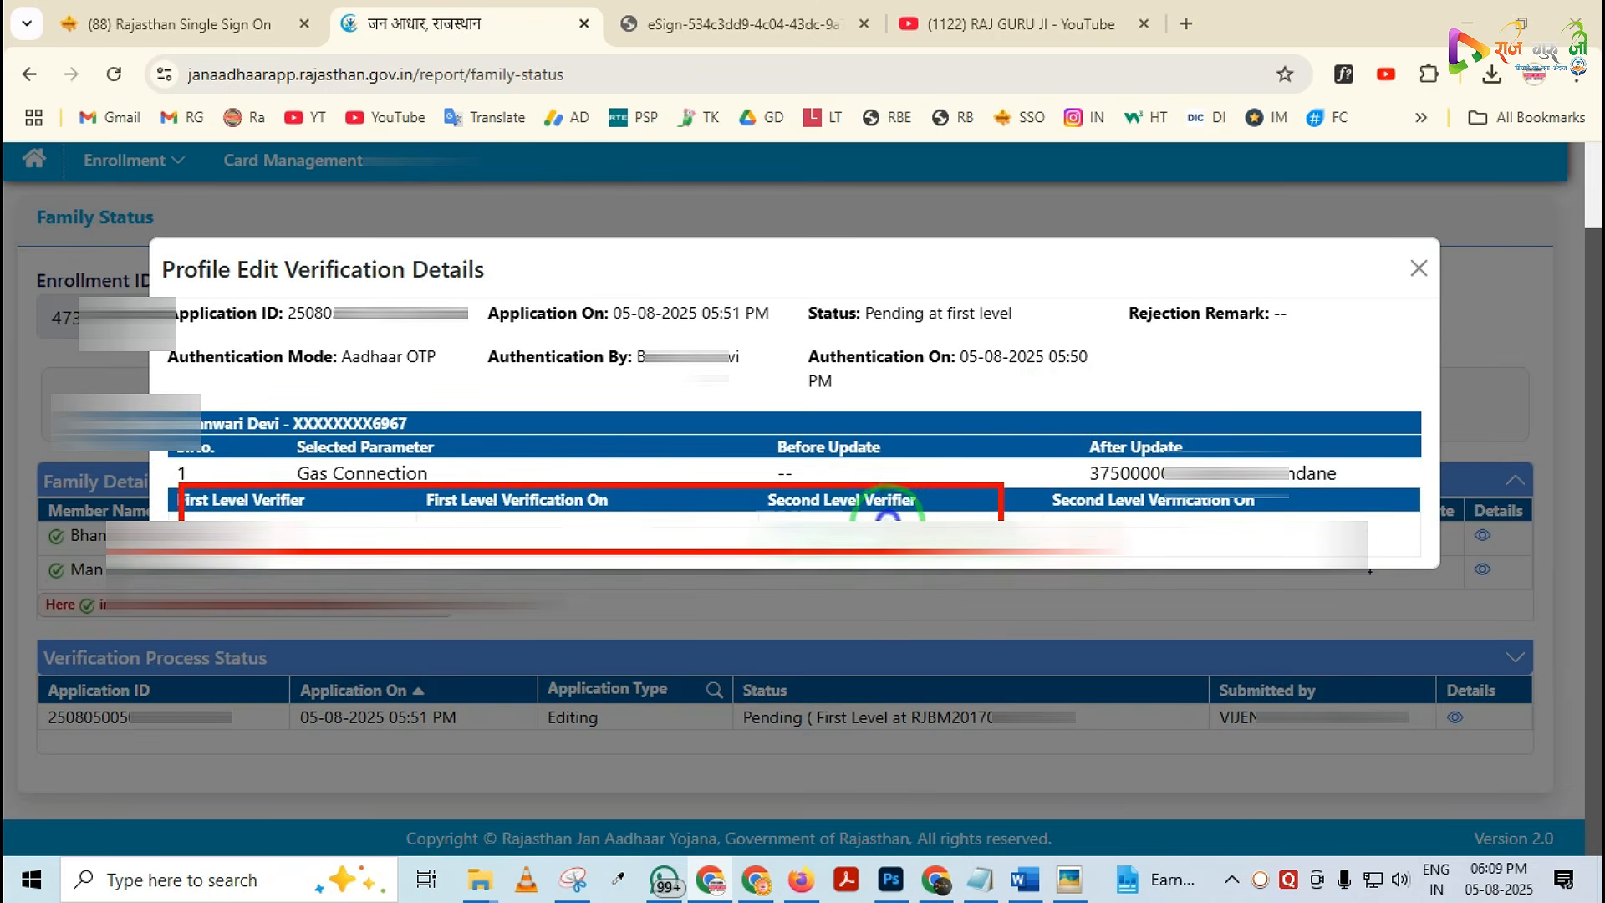
{"action": "right_click", "coordinate": [888, 520]}
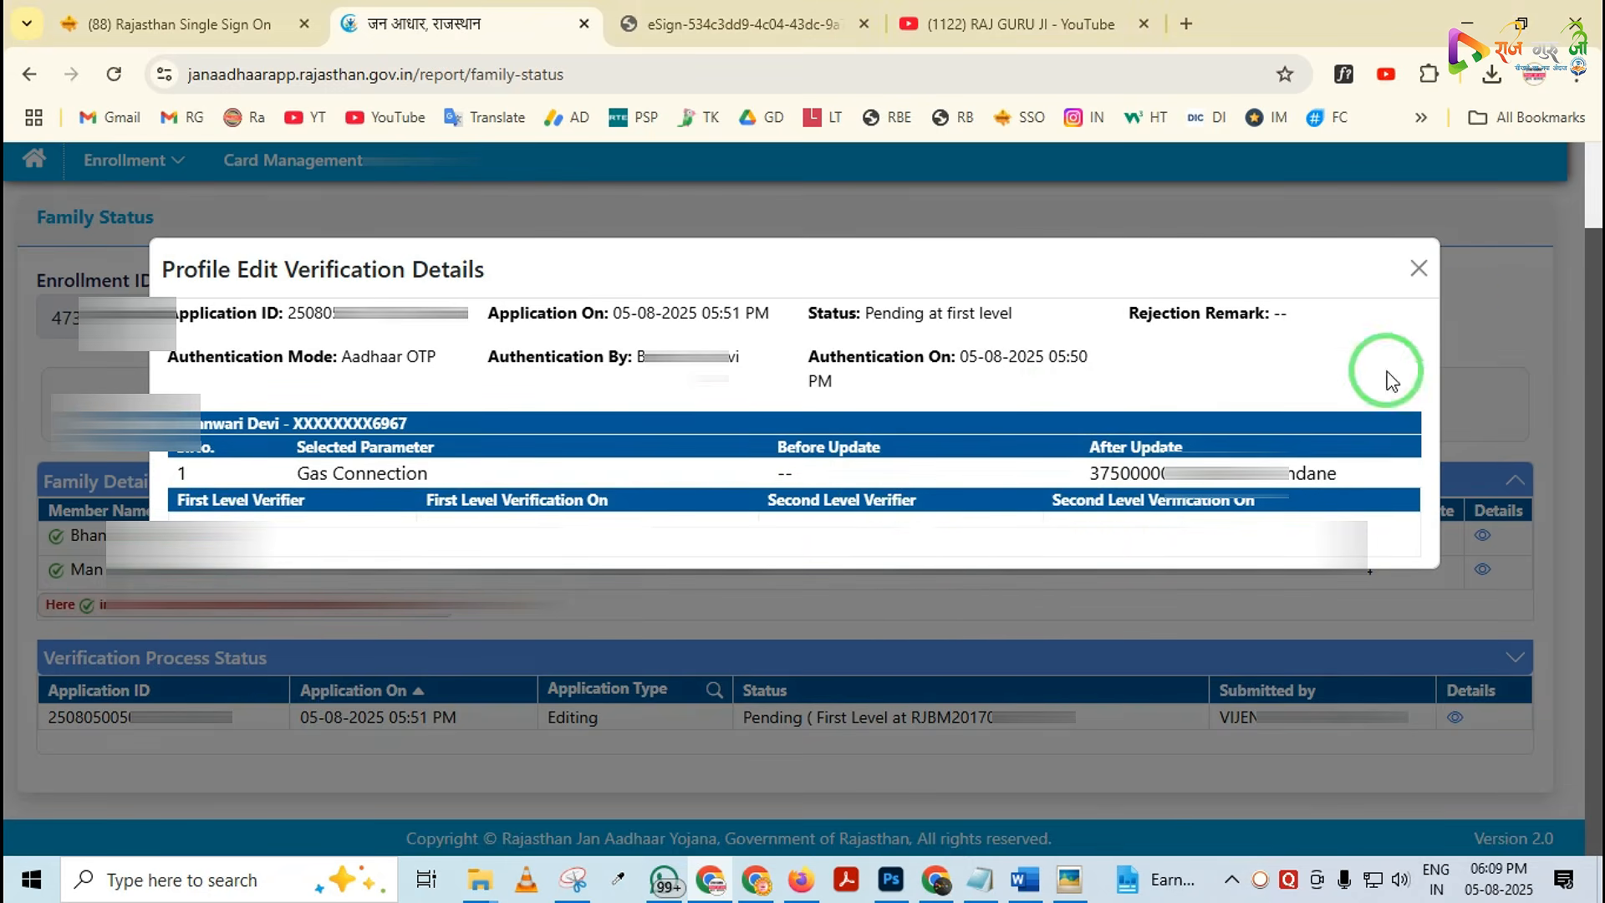
{"action": "left_click", "coordinate": [1418, 267]}
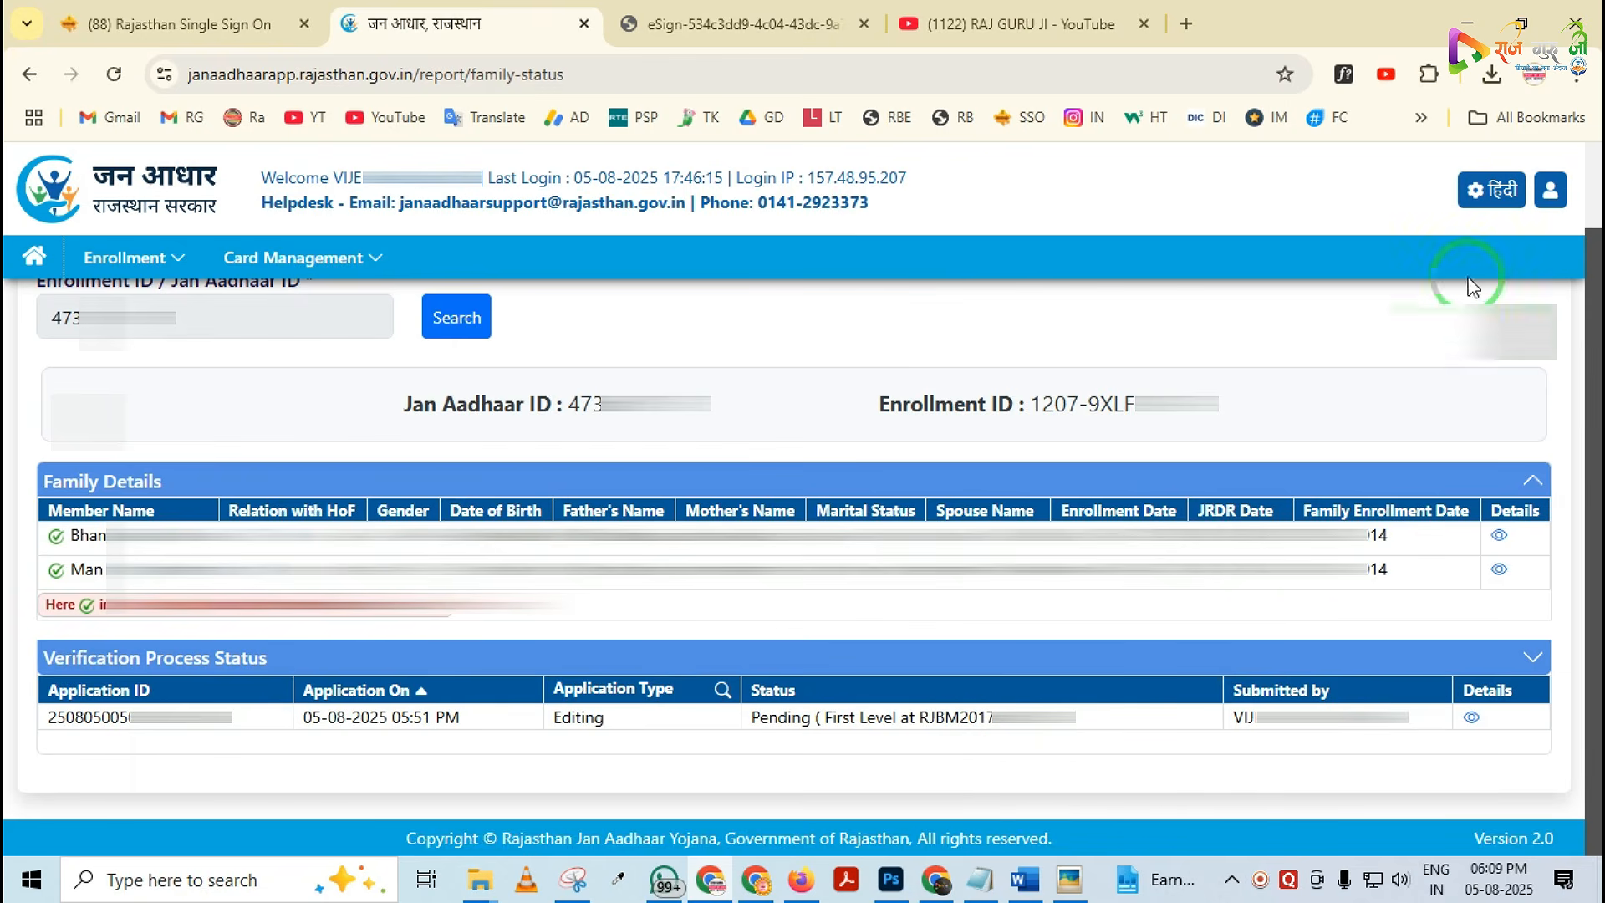
Step: Log out of Jan Aadhaar and sign back in to the Rajasthan SSO dashboard
{"action": "left_click", "coordinate": [1552, 199]}
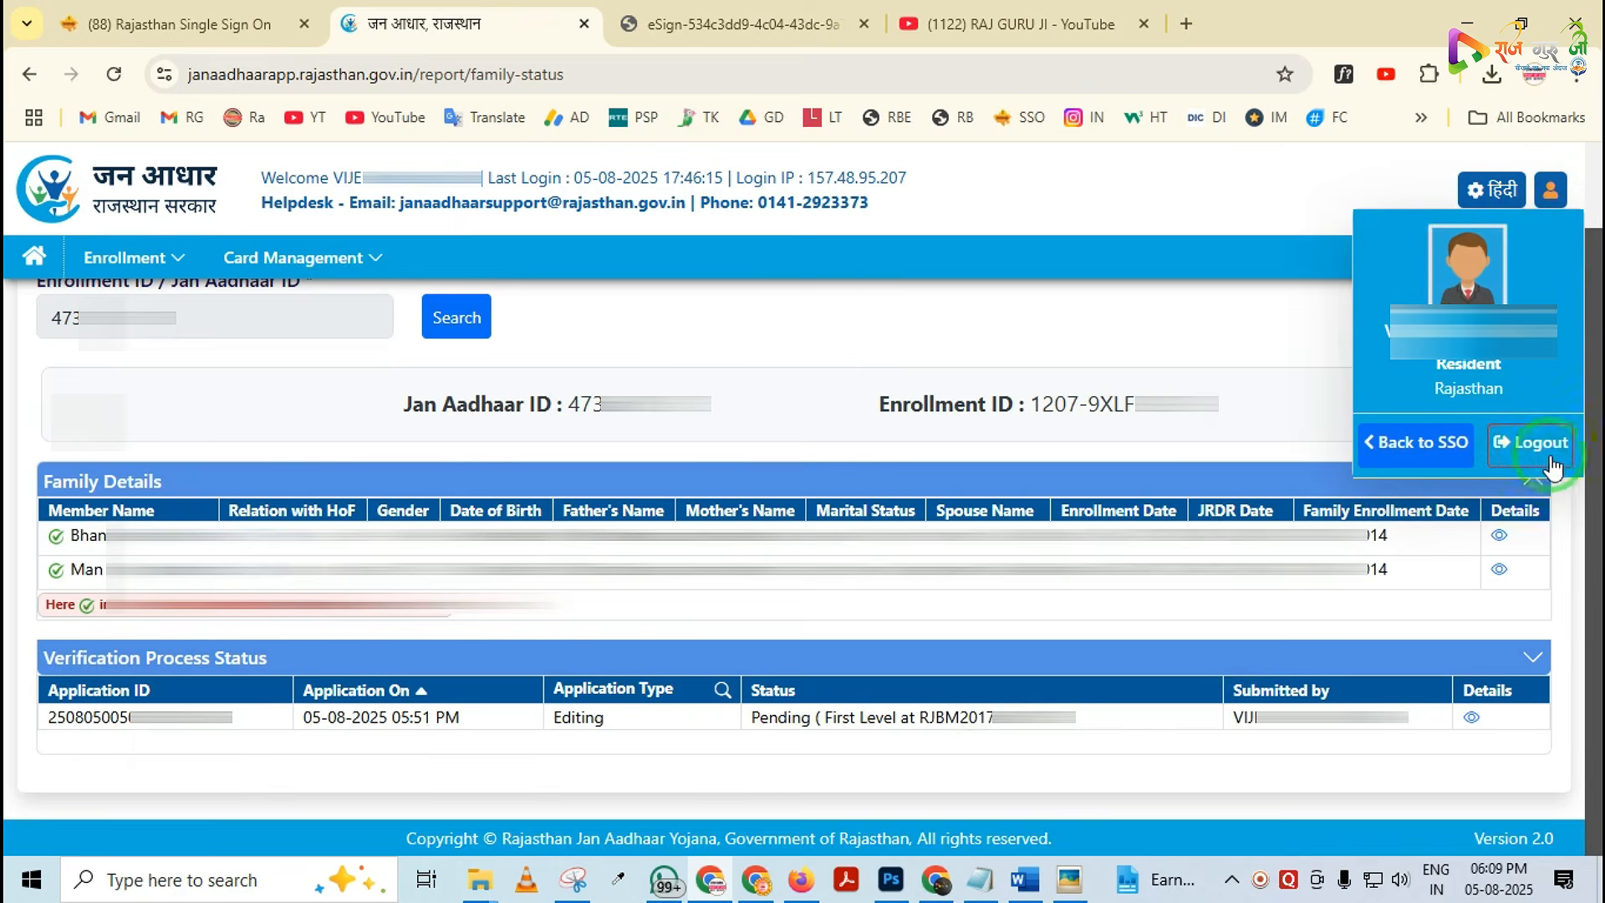
{"action": "left_click", "coordinate": [801, 390]}
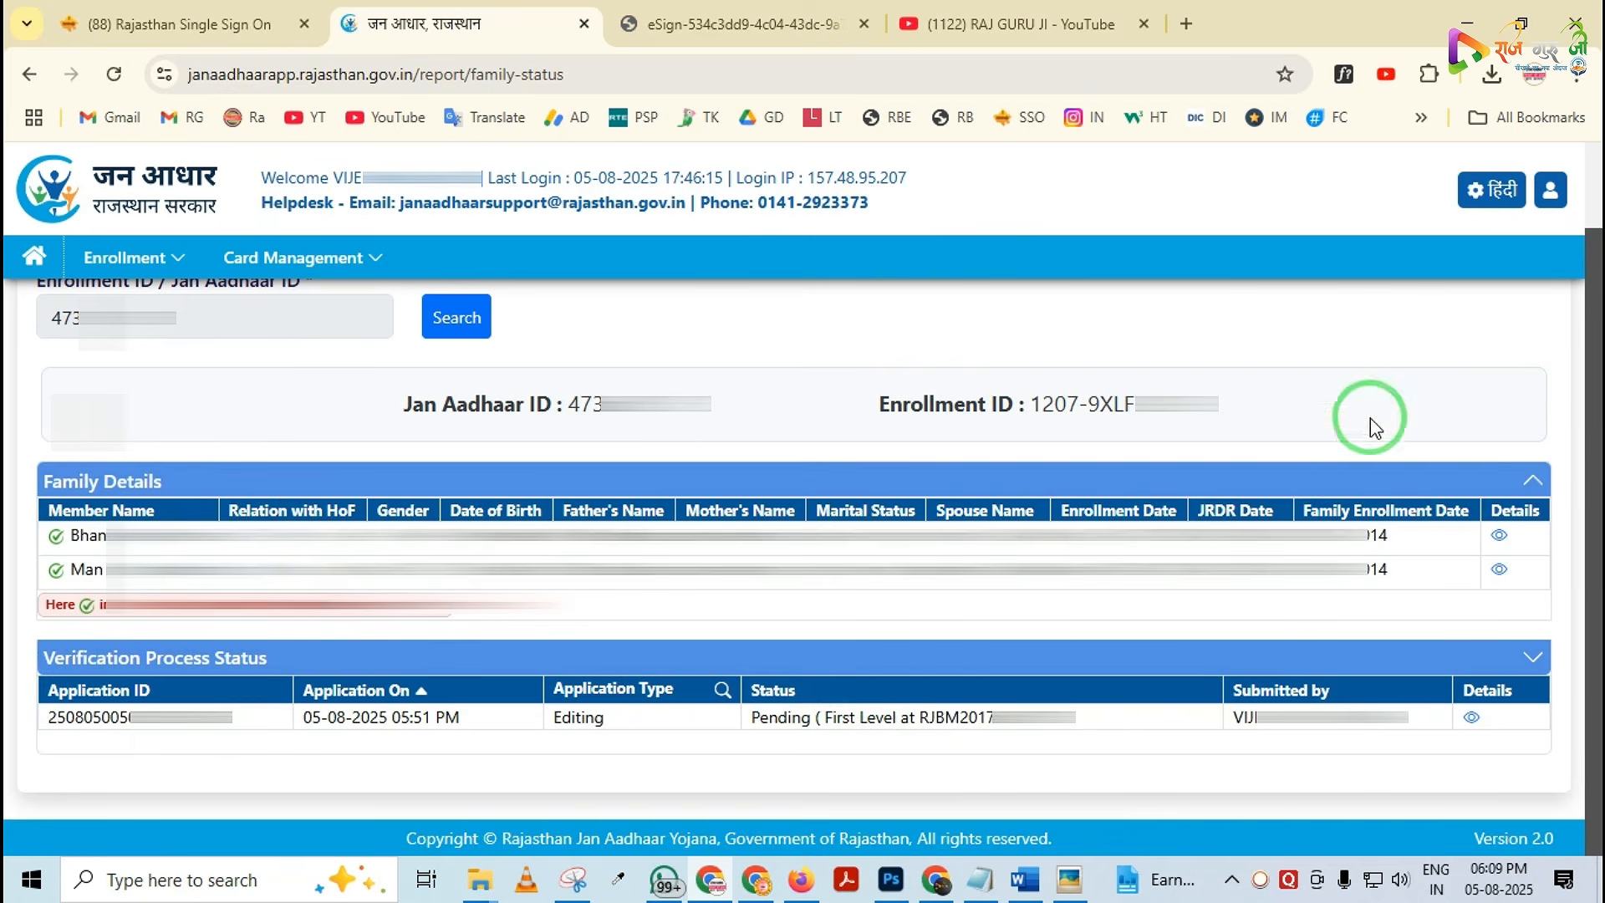
{"action": "mouse_move", "coordinate": [1551, 201]}
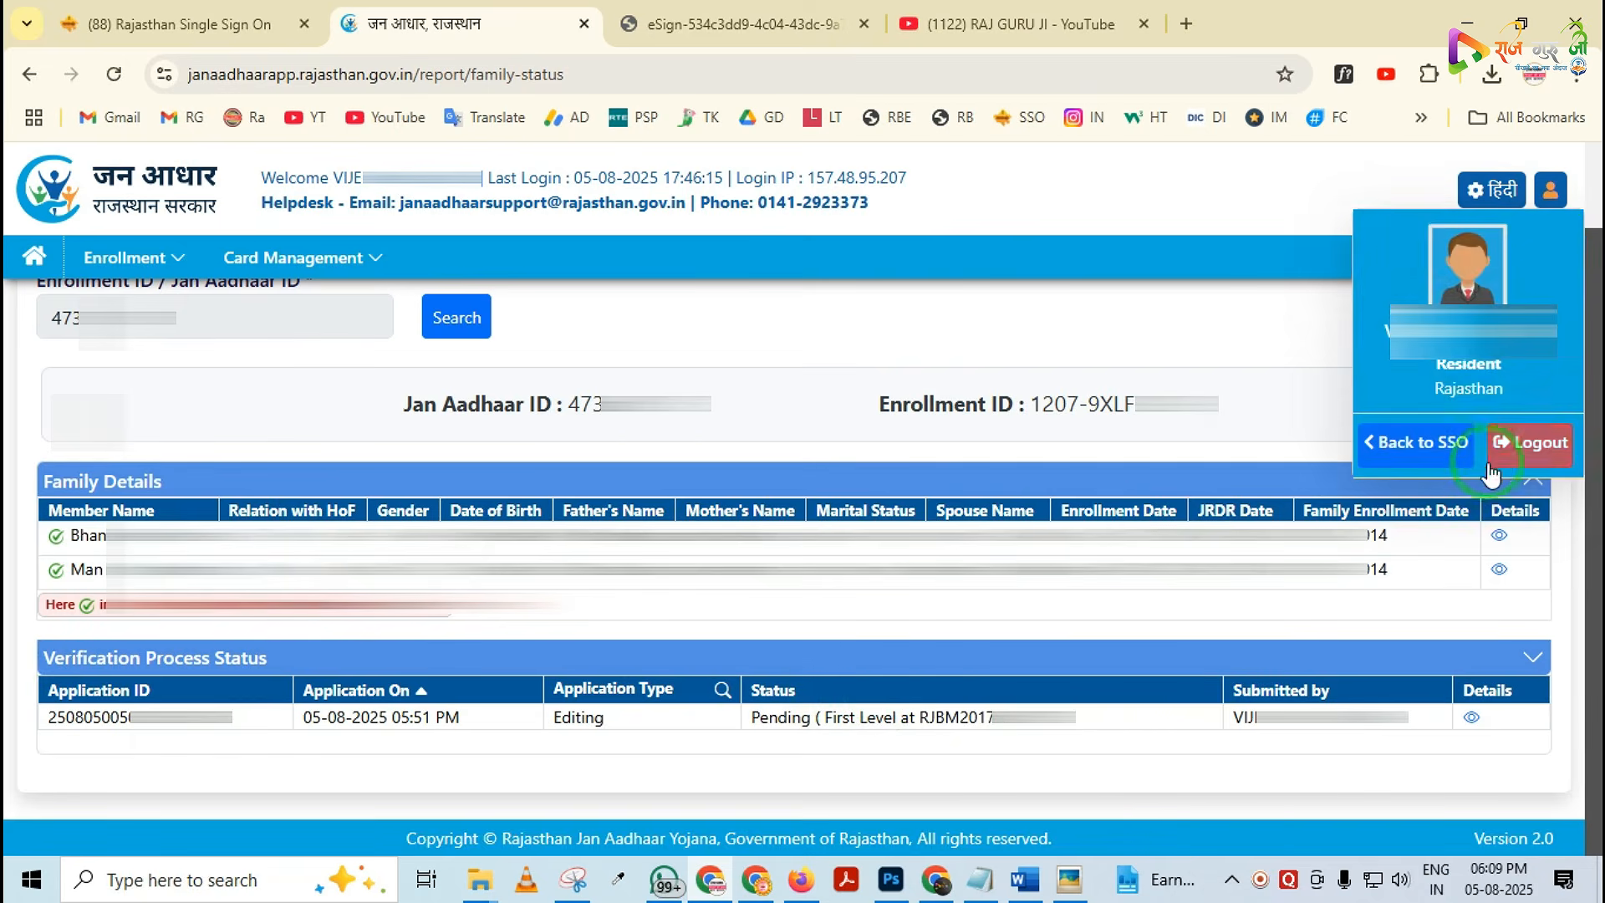
{"action": "left_click", "coordinate": [1533, 444]}
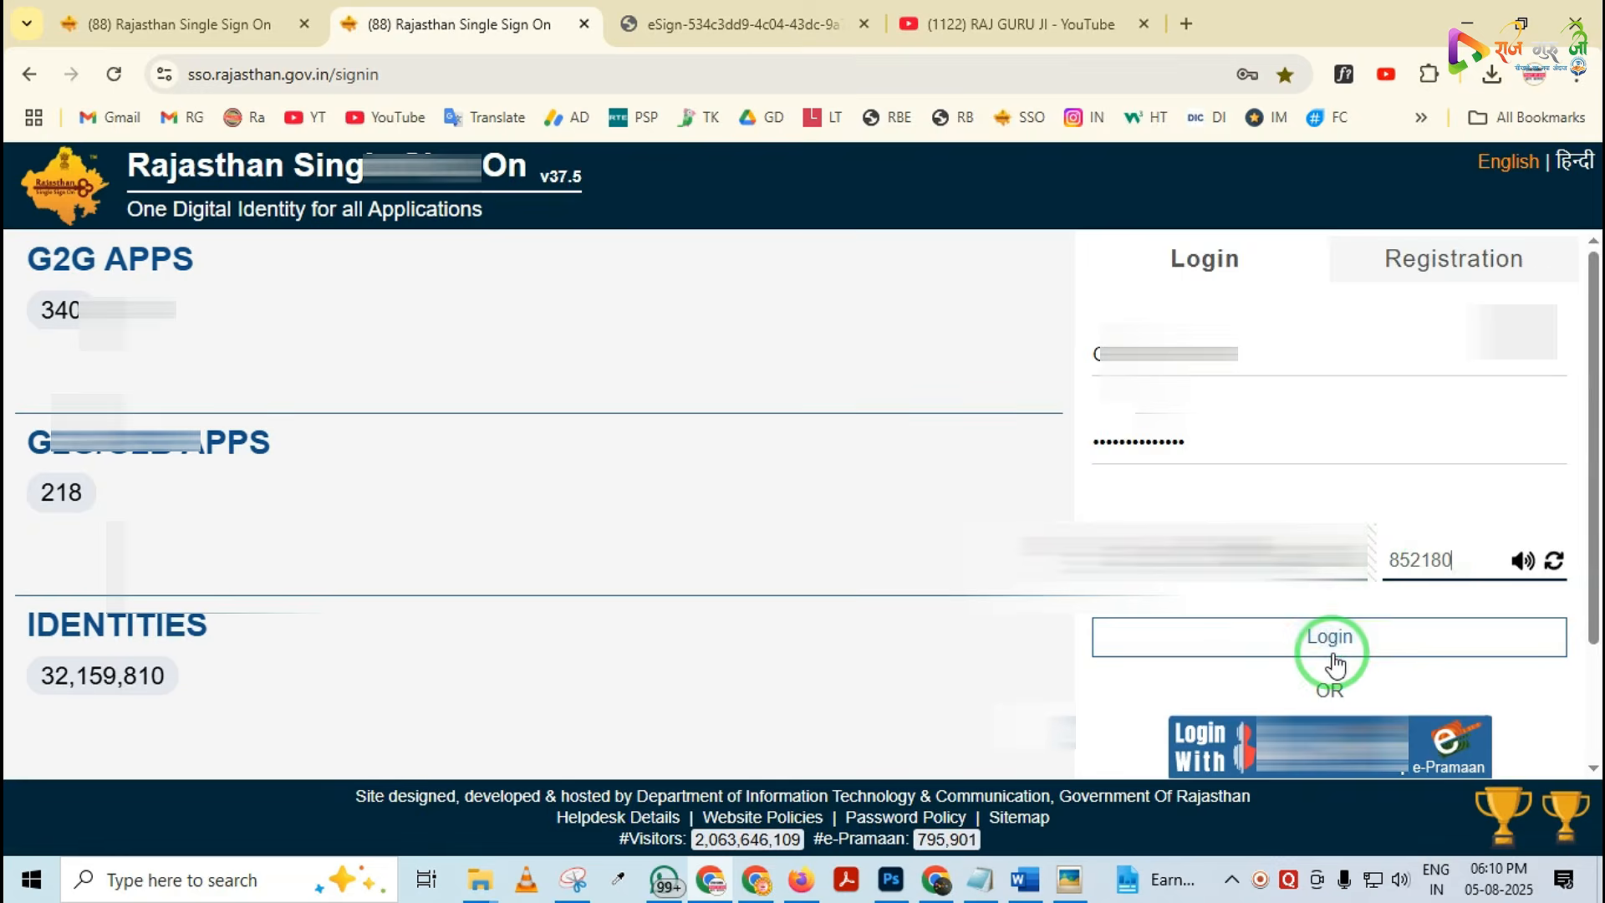
{"action": "left_click", "coordinate": [1329, 650]}
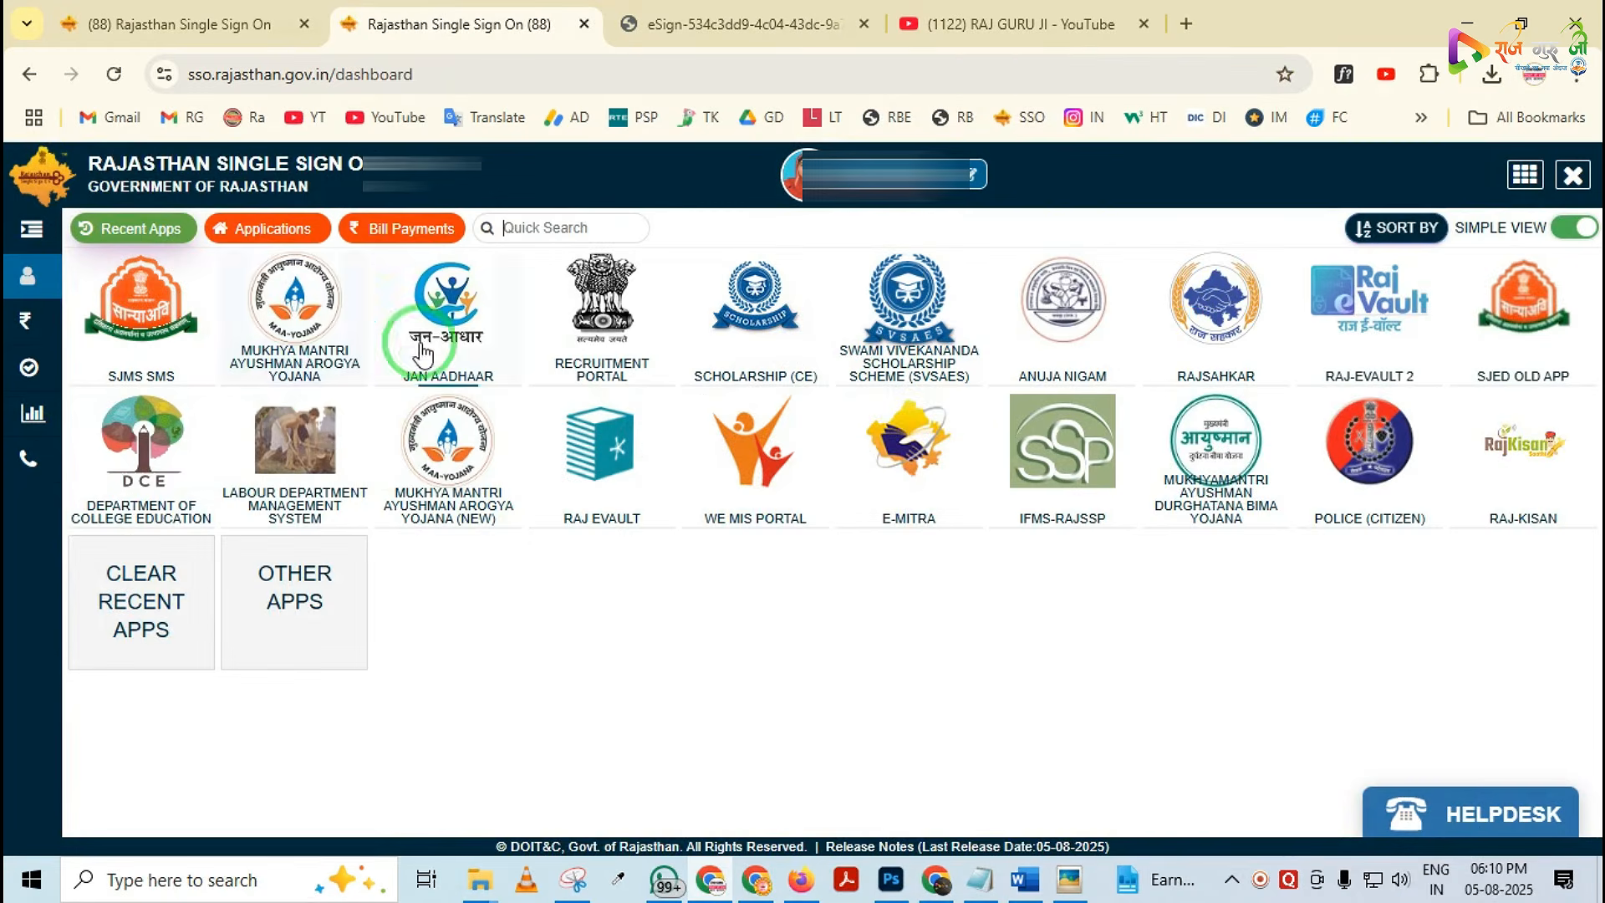
Step: Reopen Jan Aadhaar from SSO, give Aadhaar consent, and authenticate with the received OTP
{"action": "left_click", "coordinate": [459, 316]}
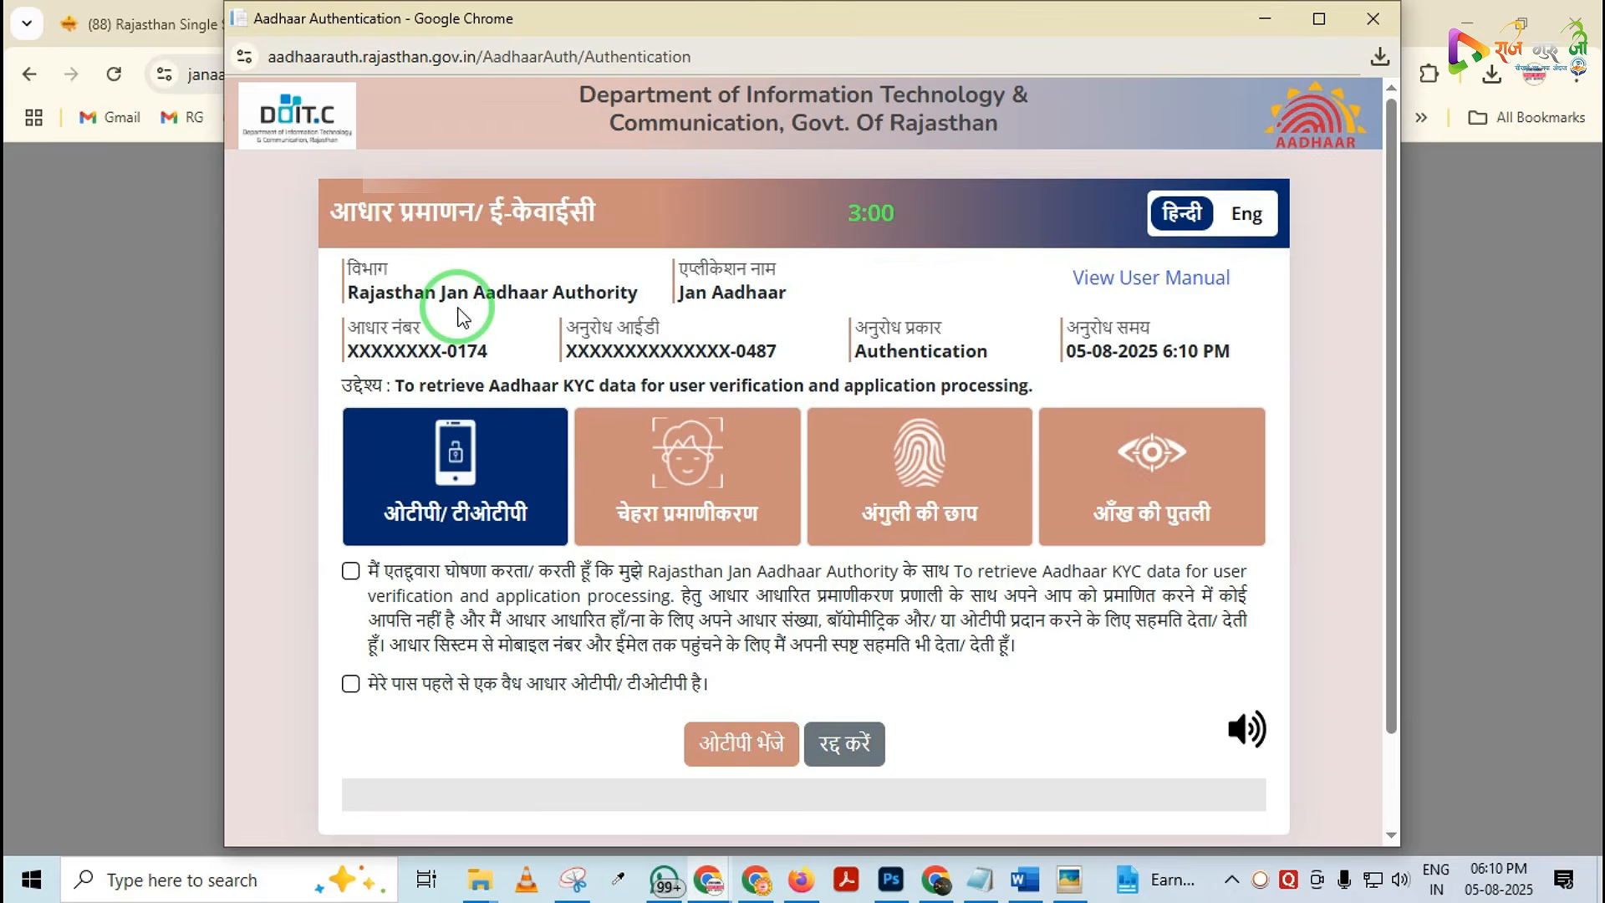
{"action": "left_click", "coordinate": [350, 571]}
{"action": "left_click", "coordinate": [740, 744]}
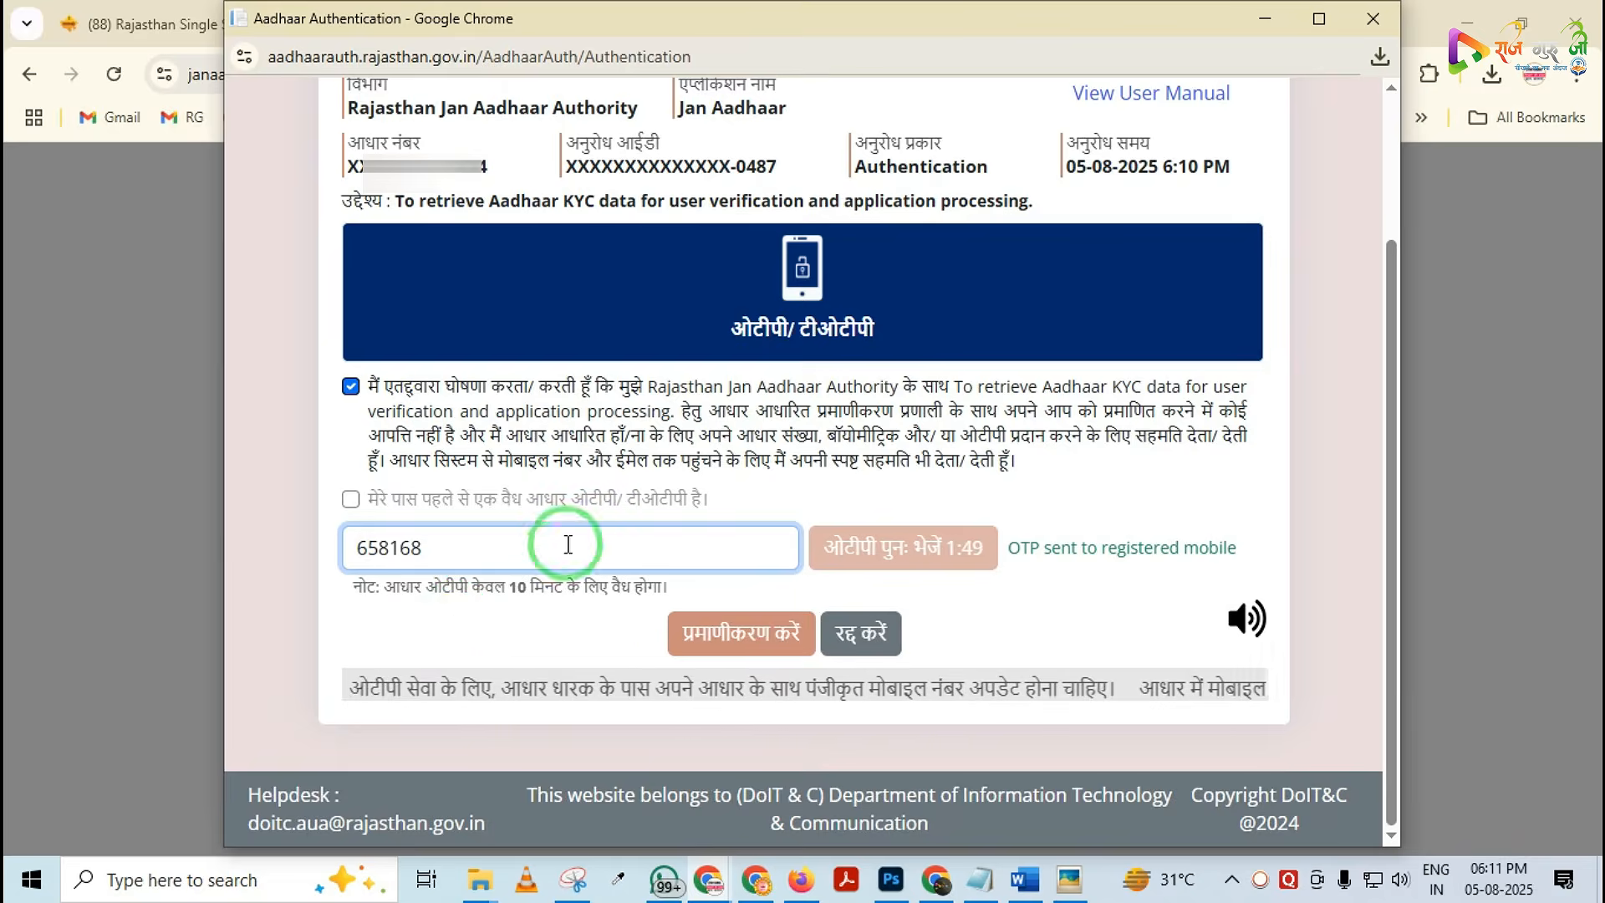
{"action": "left_click", "coordinate": [677, 633]}
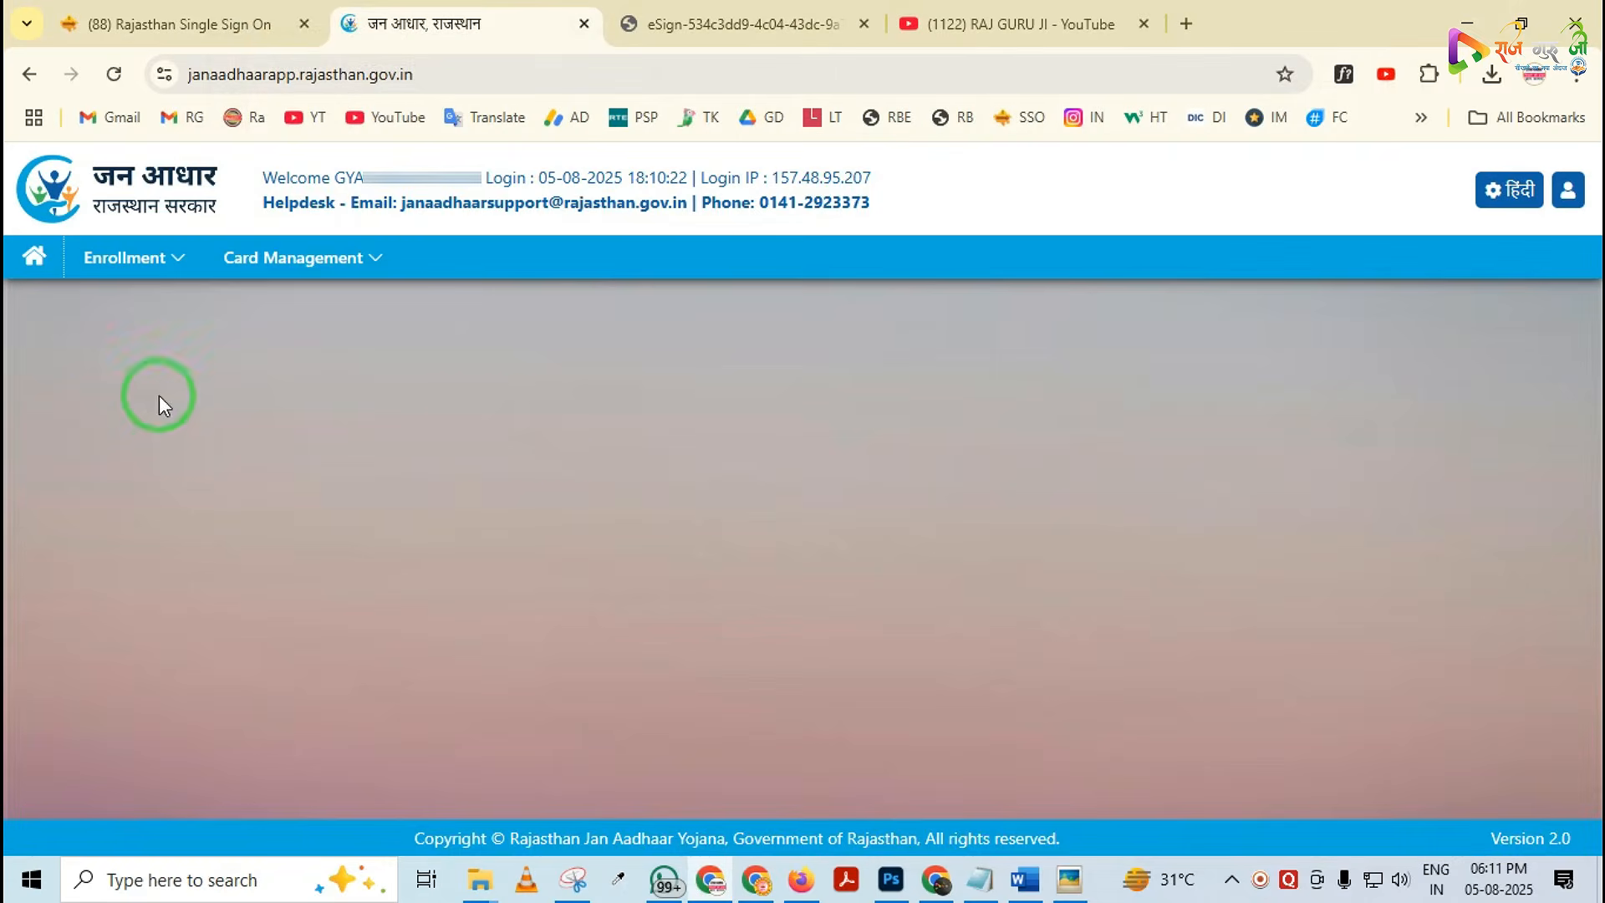
Step: Search the family's records in the Enrollment Family Status report
{"action": "left_click", "coordinate": [128, 261]}
{"action": "left_click", "coordinate": [124, 572]}
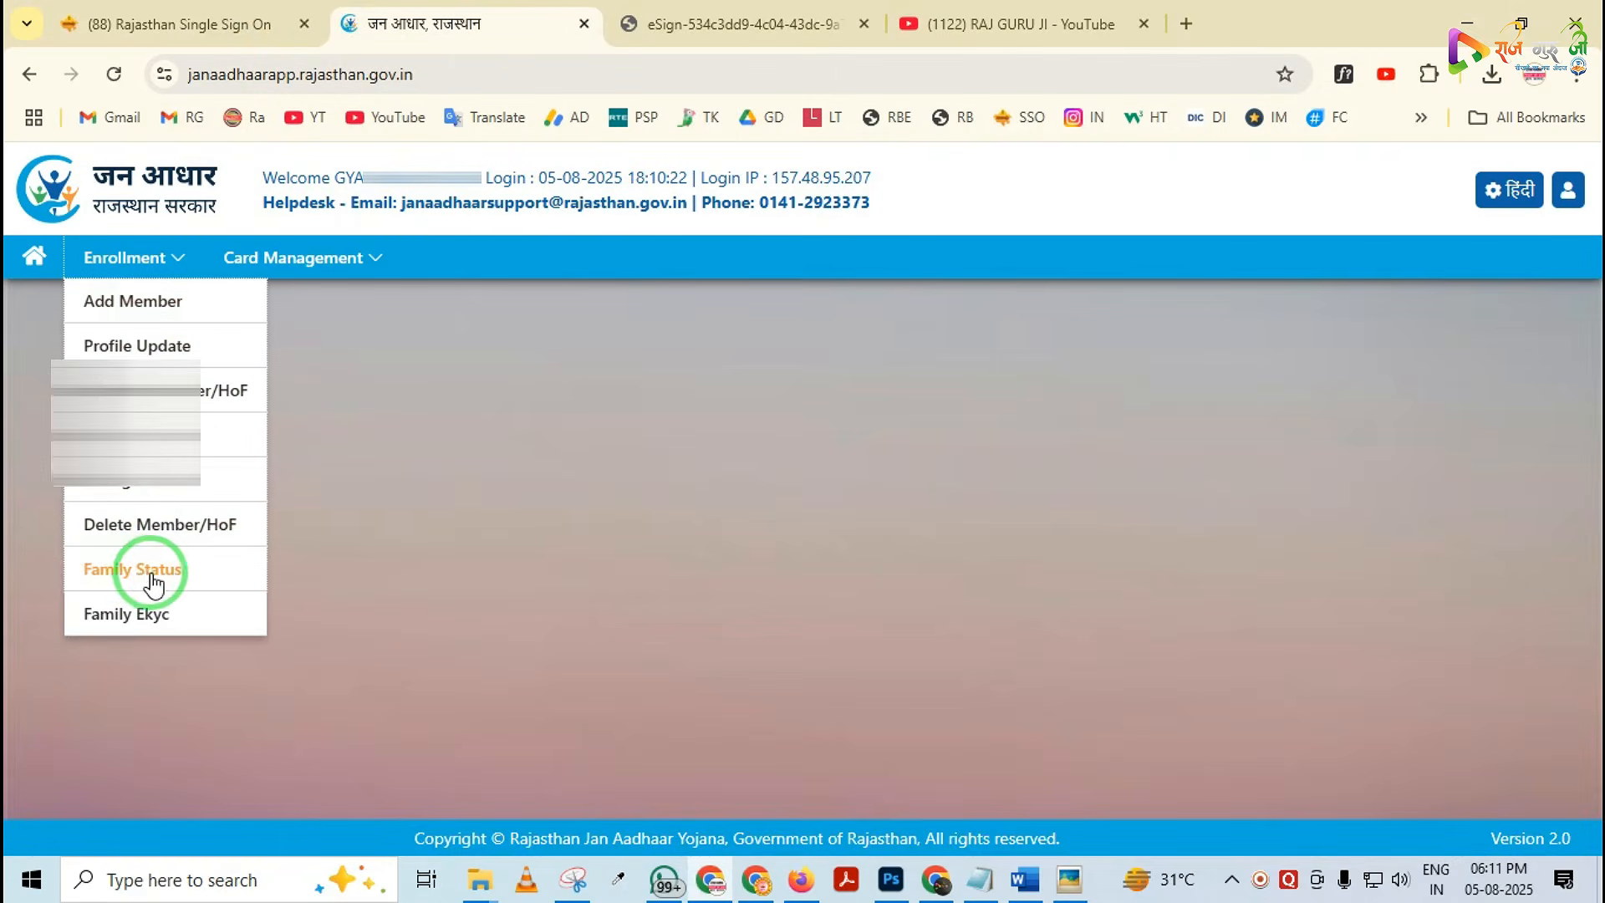
{"action": "left_click", "coordinate": [460, 415]}
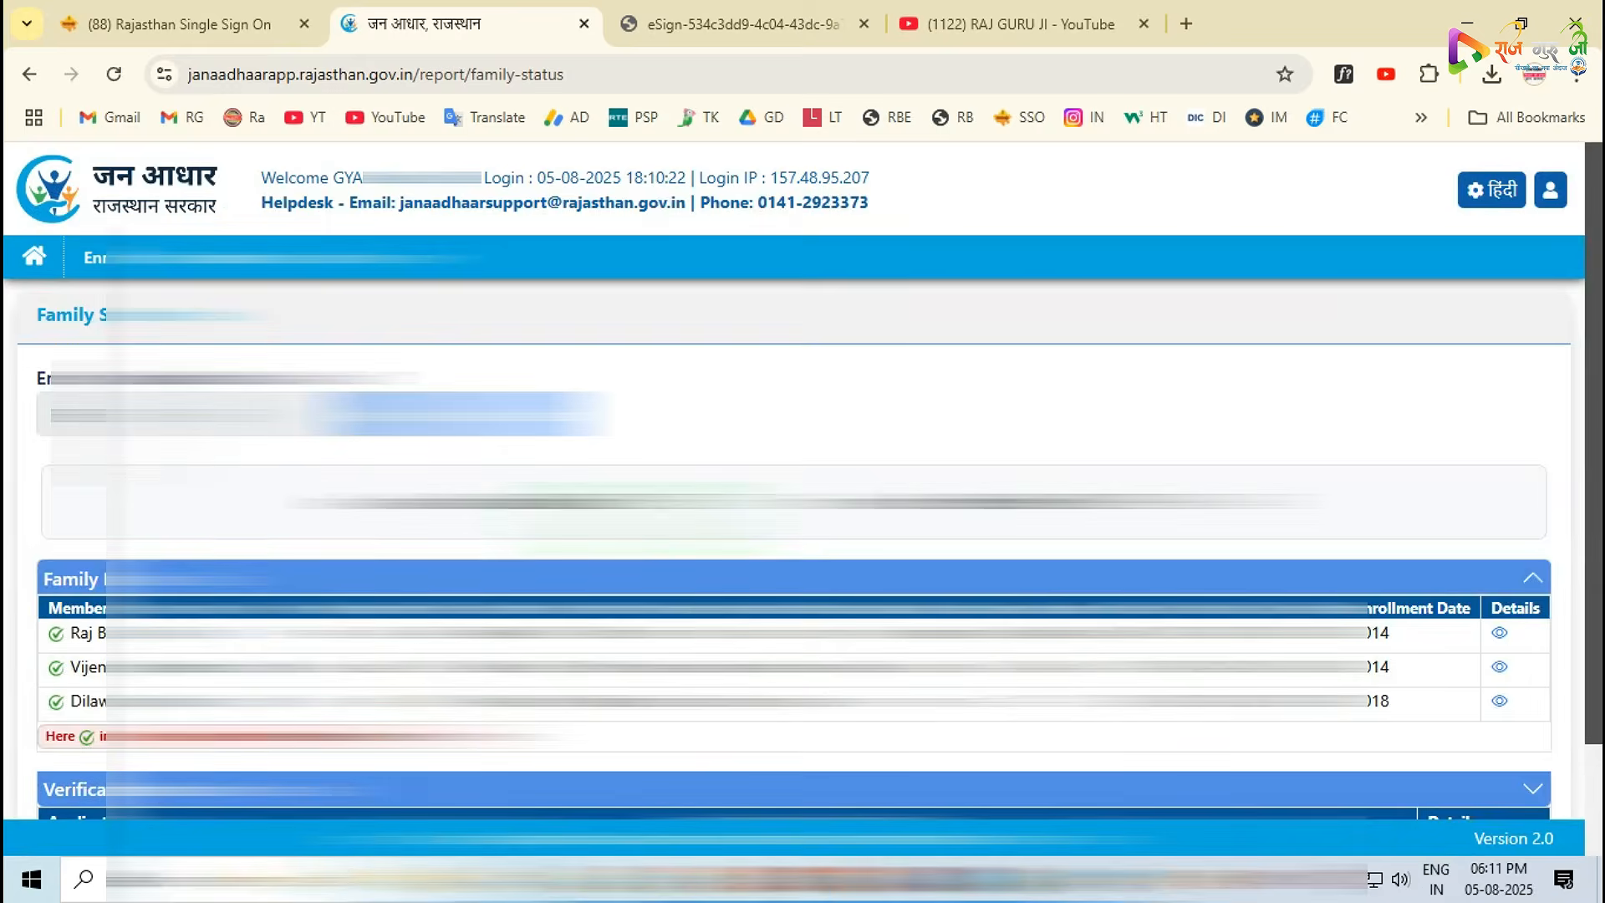
{"action": "scroll", "coordinate": [794, 543], "scroll_direction": "down", "scroll_amount": 2}
{"action": "left_click", "coordinate": [533, 773]}
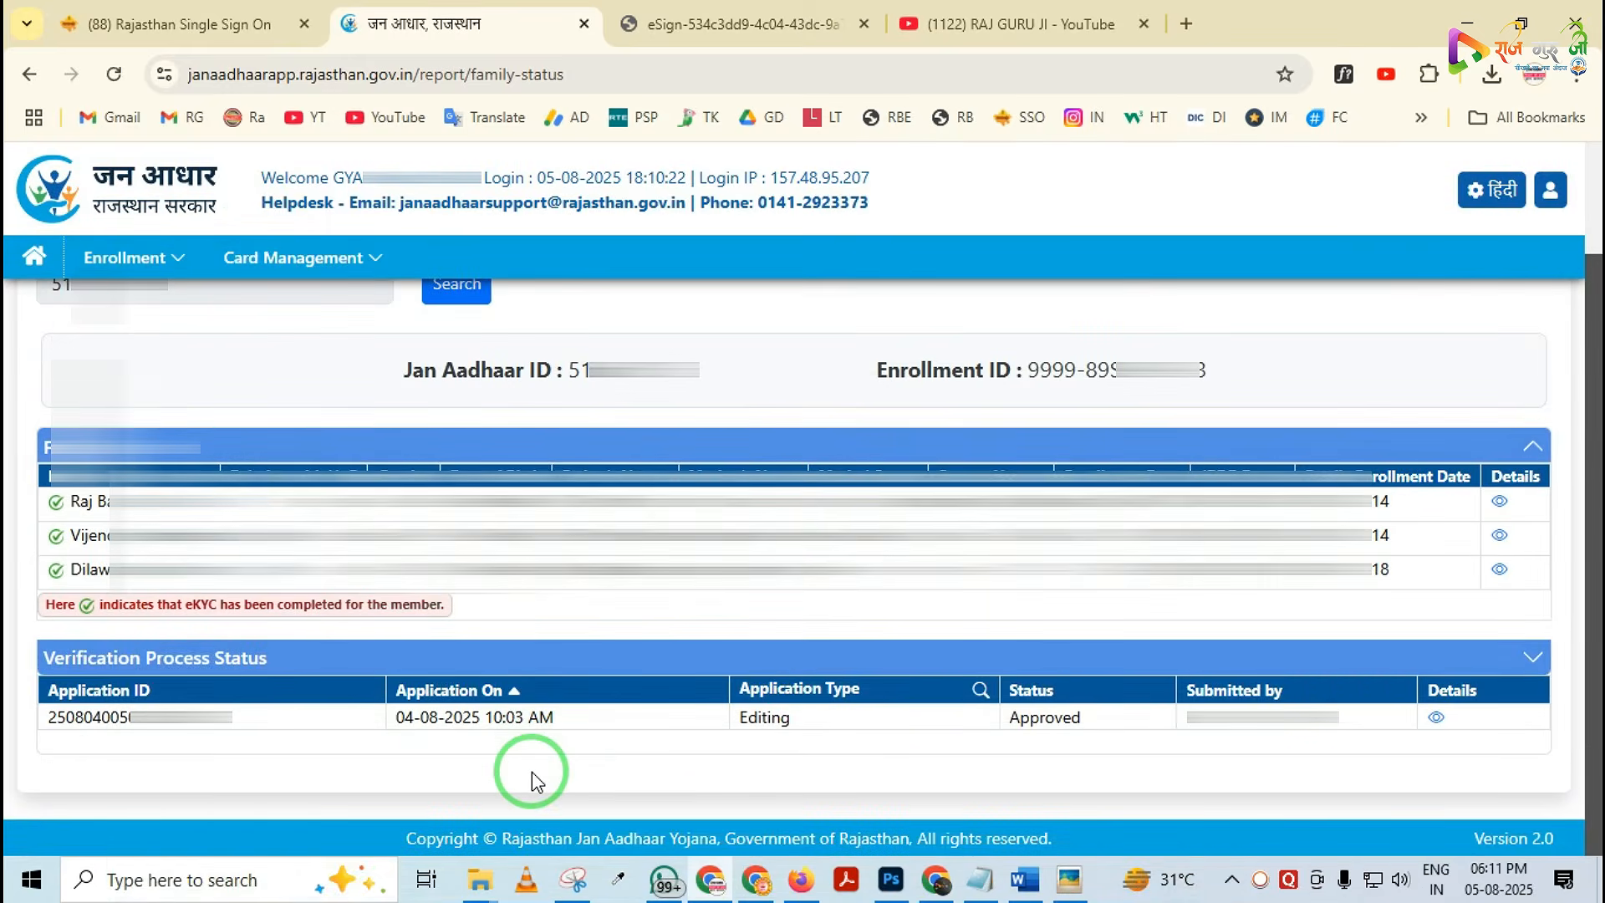
{"action": "left_click_drag", "start_coordinate": [354, 665], "coordinate": [524, 748]}
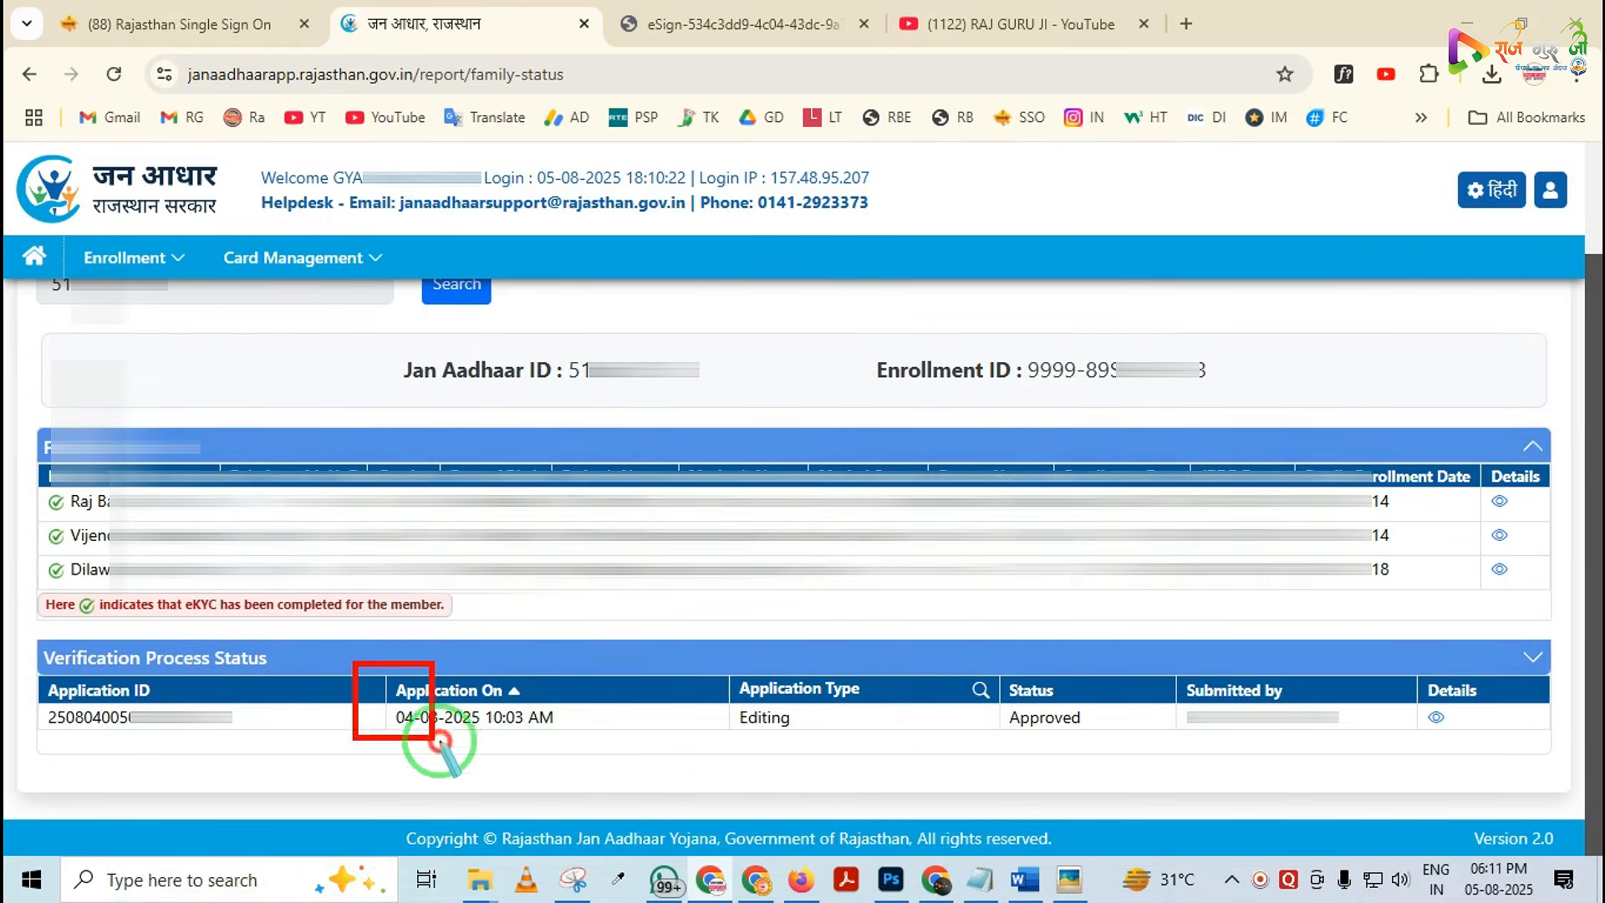
{"action": "mouse_move", "coordinate": [1428, 838]}
{"action": "left_mouse_down"}
{"action": "mouse_move", "coordinate": [1471, 894]}
{"action": "mouse_move", "coordinate": [1572, 897]}
{"action": "left_mouse_up"}
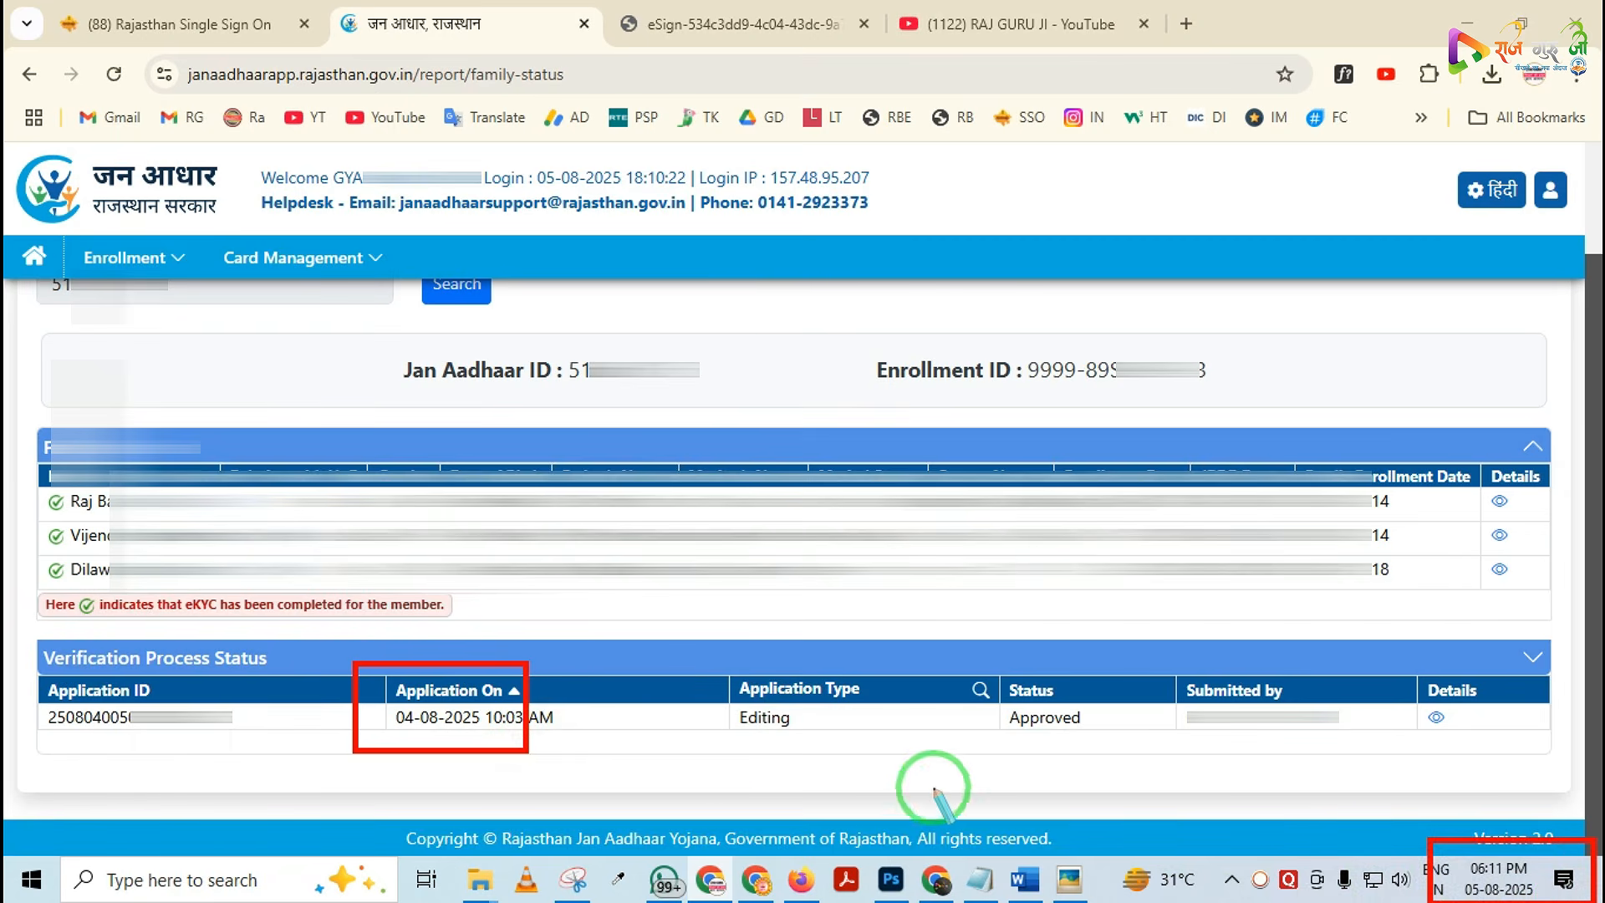
{"action": "right_click", "coordinate": [406, 722]}
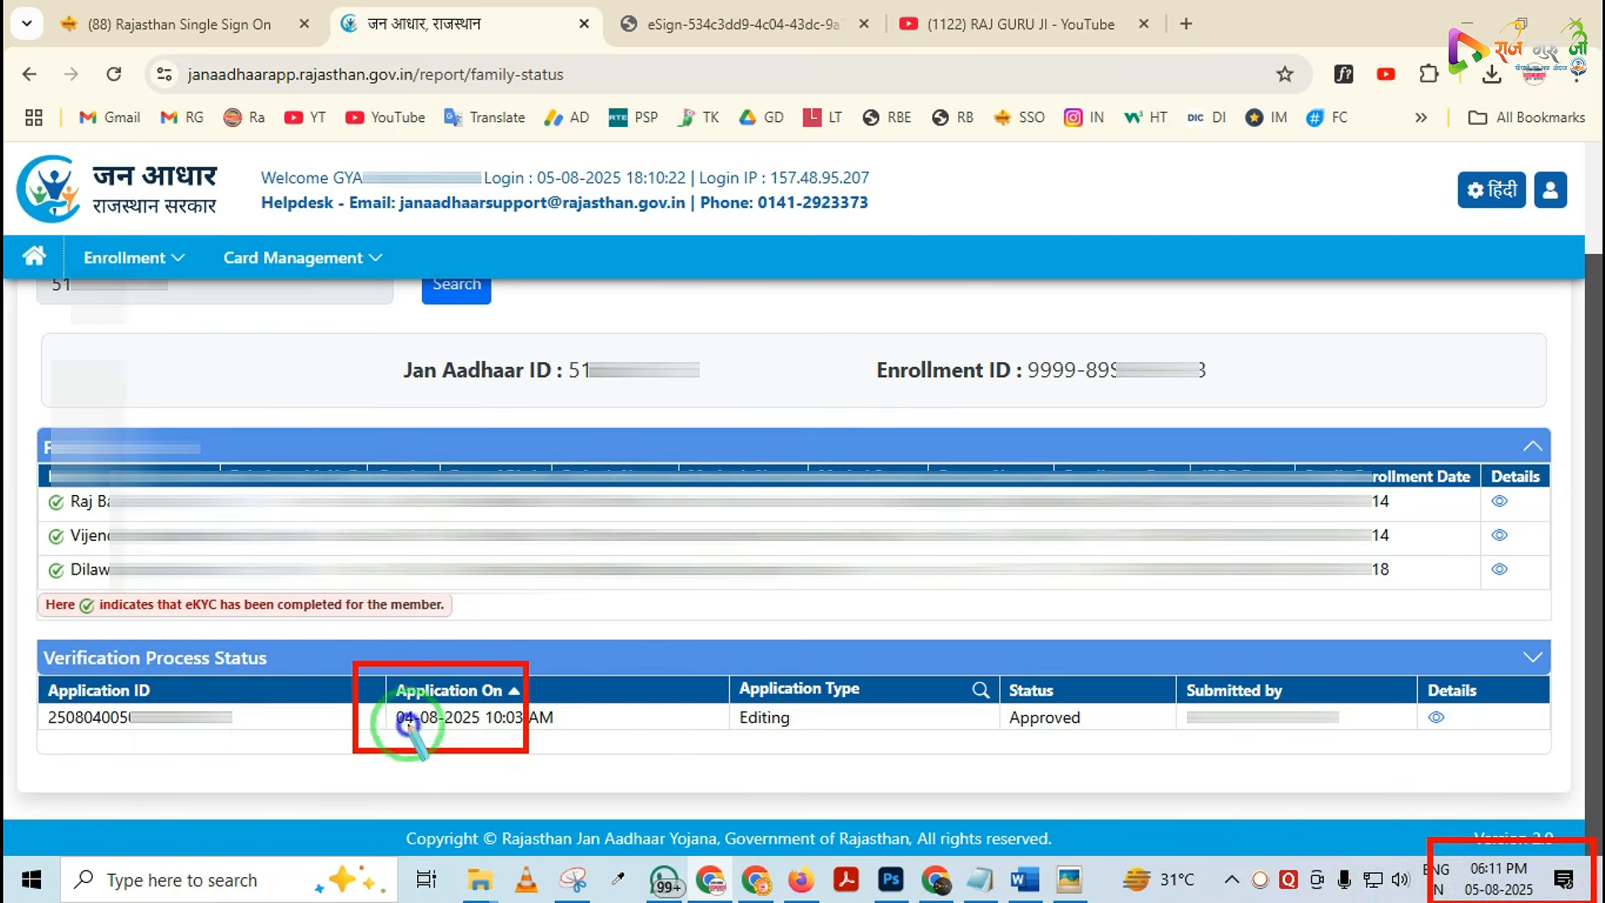
{"action": "mouse_move", "coordinate": [369, 659]}
{"action": "left_mouse_down"}
{"action": "mouse_move", "coordinate": [465, 767]}
{"action": "mouse_move", "coordinate": [579, 762]}
{"action": "left_mouse_up"}
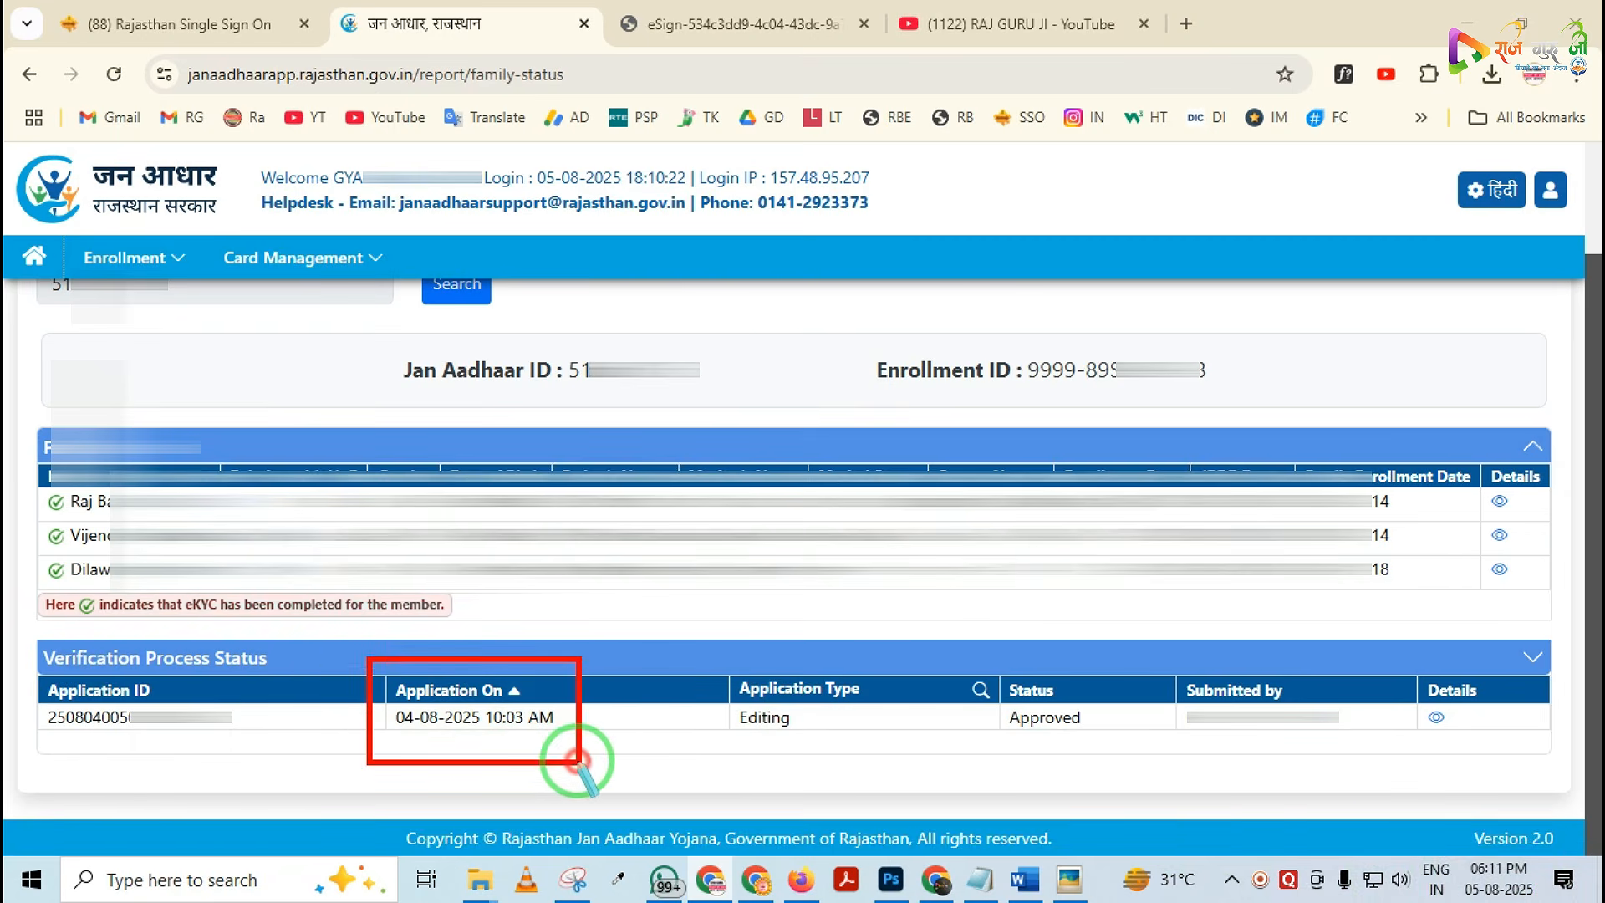
{"action": "right_click", "coordinate": [498, 752]}
{"action": "mouse_move", "coordinate": [470, 694]}
{"action": "left_mouse_down"}
{"action": "mouse_move", "coordinate": [503, 735]}
{"action": "mouse_move", "coordinate": [565, 738]}
{"action": "left_mouse_up"}
{"action": "right_click", "coordinate": [528, 725]}
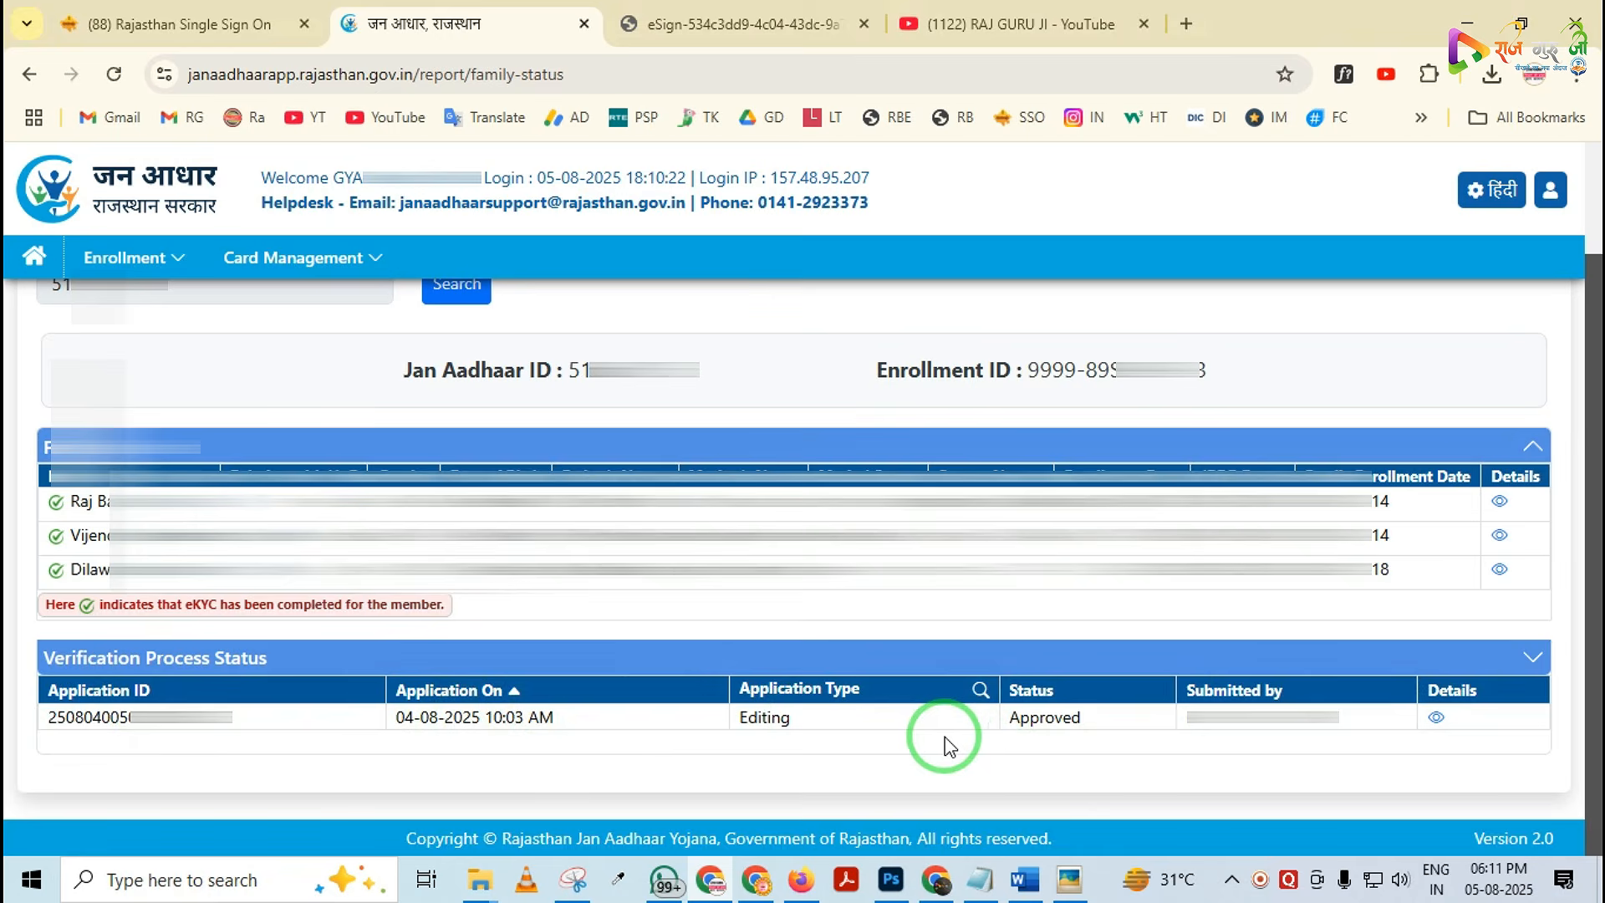
{"action": "mouse_move", "coordinate": [972, 657]}
{"action": "left_mouse_down"}
{"action": "mouse_move", "coordinate": [990, 740]}
{"action": "mouse_move", "coordinate": [1130, 762]}
{"action": "left_mouse_up"}
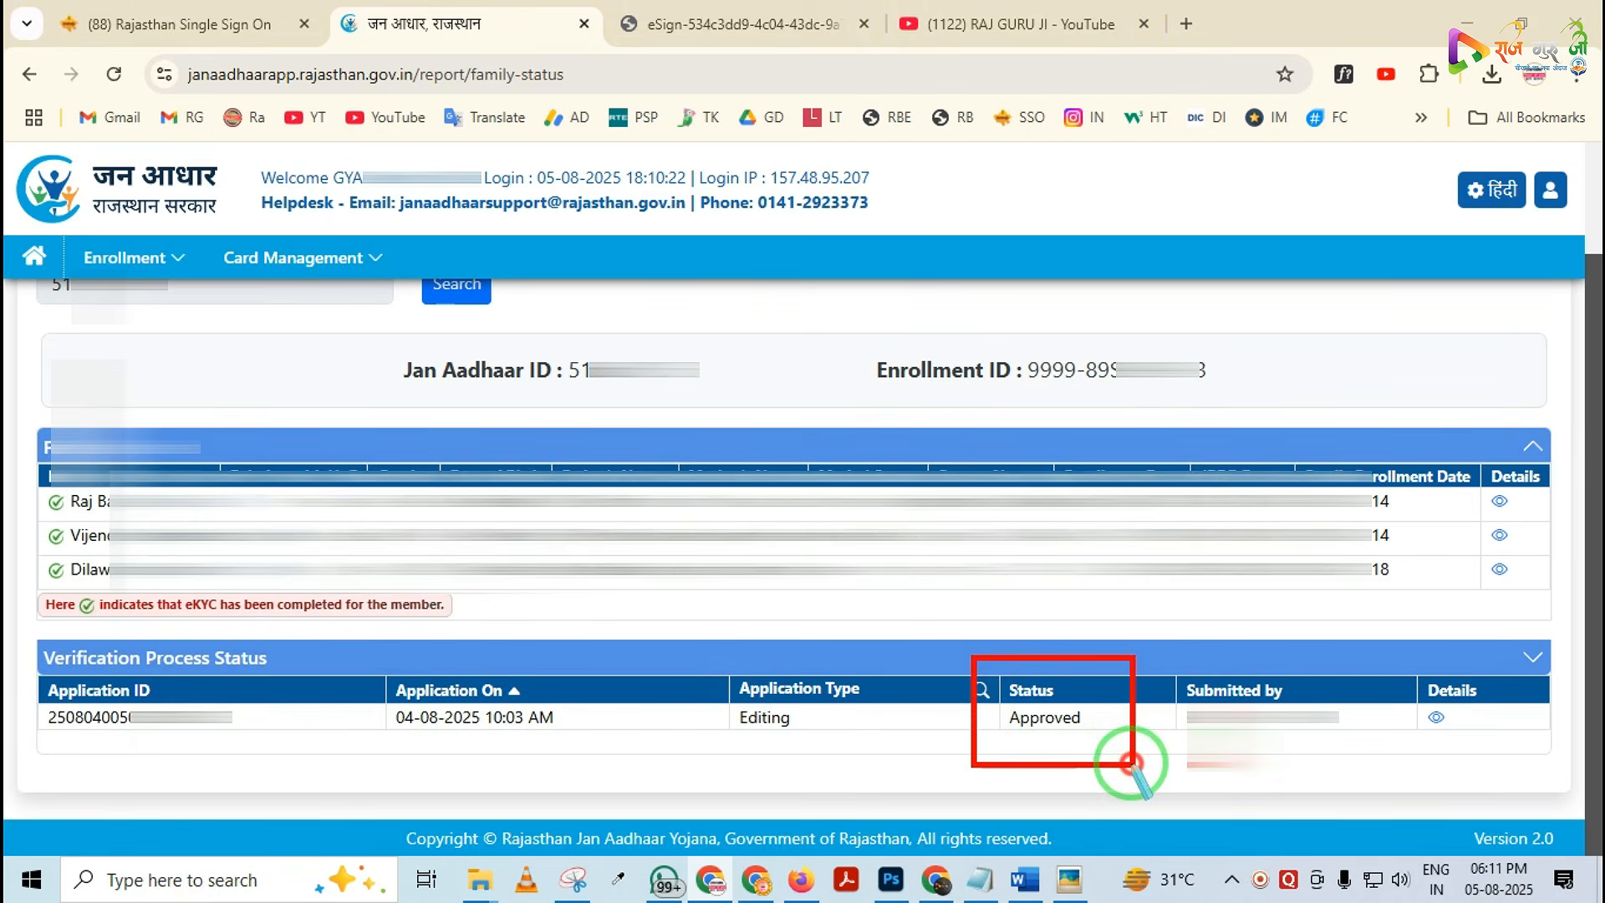
{"action": "right_click", "coordinate": [932, 724]}
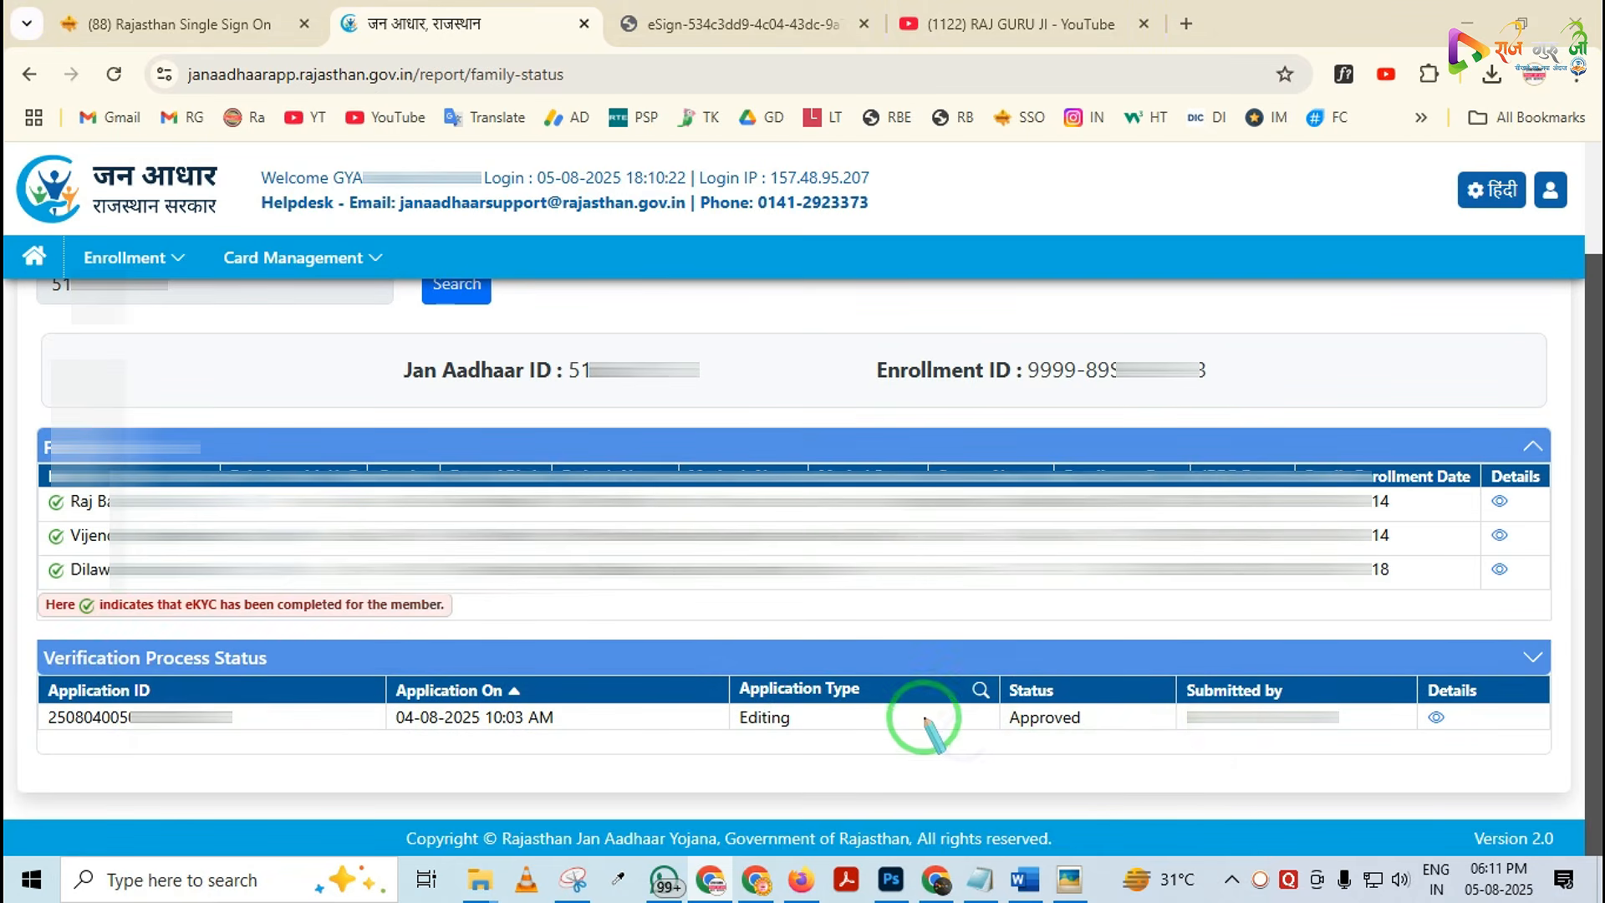
{"action": "left_click", "coordinate": [1434, 718]}
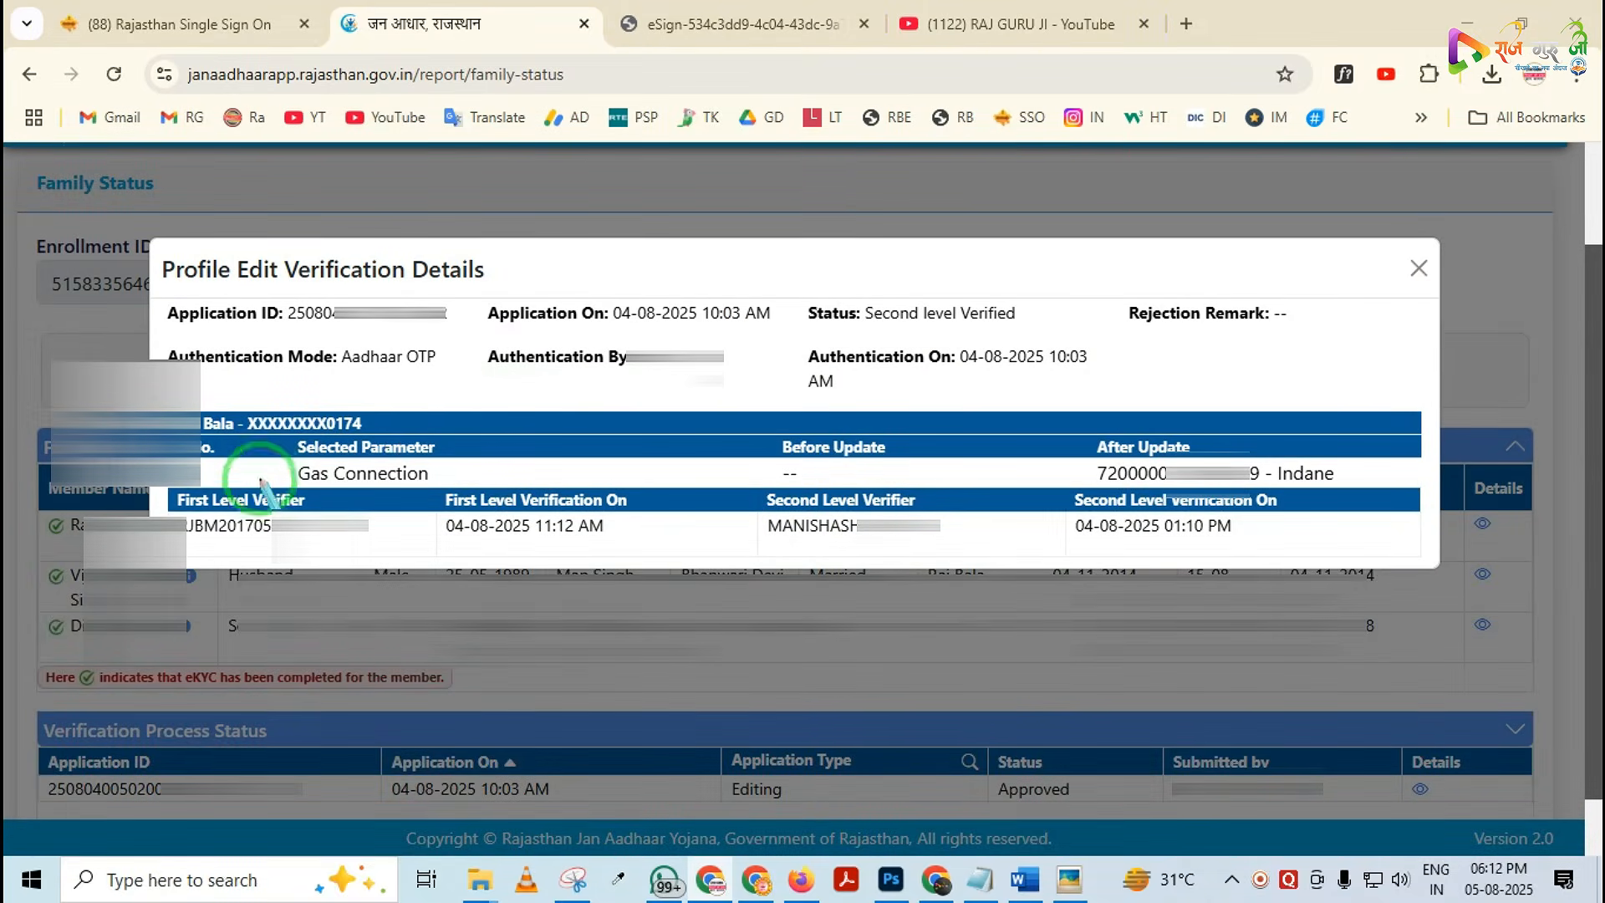
{"action": "left_click_drag", "start_coordinate": [268, 432], "coordinate": [478, 507]}
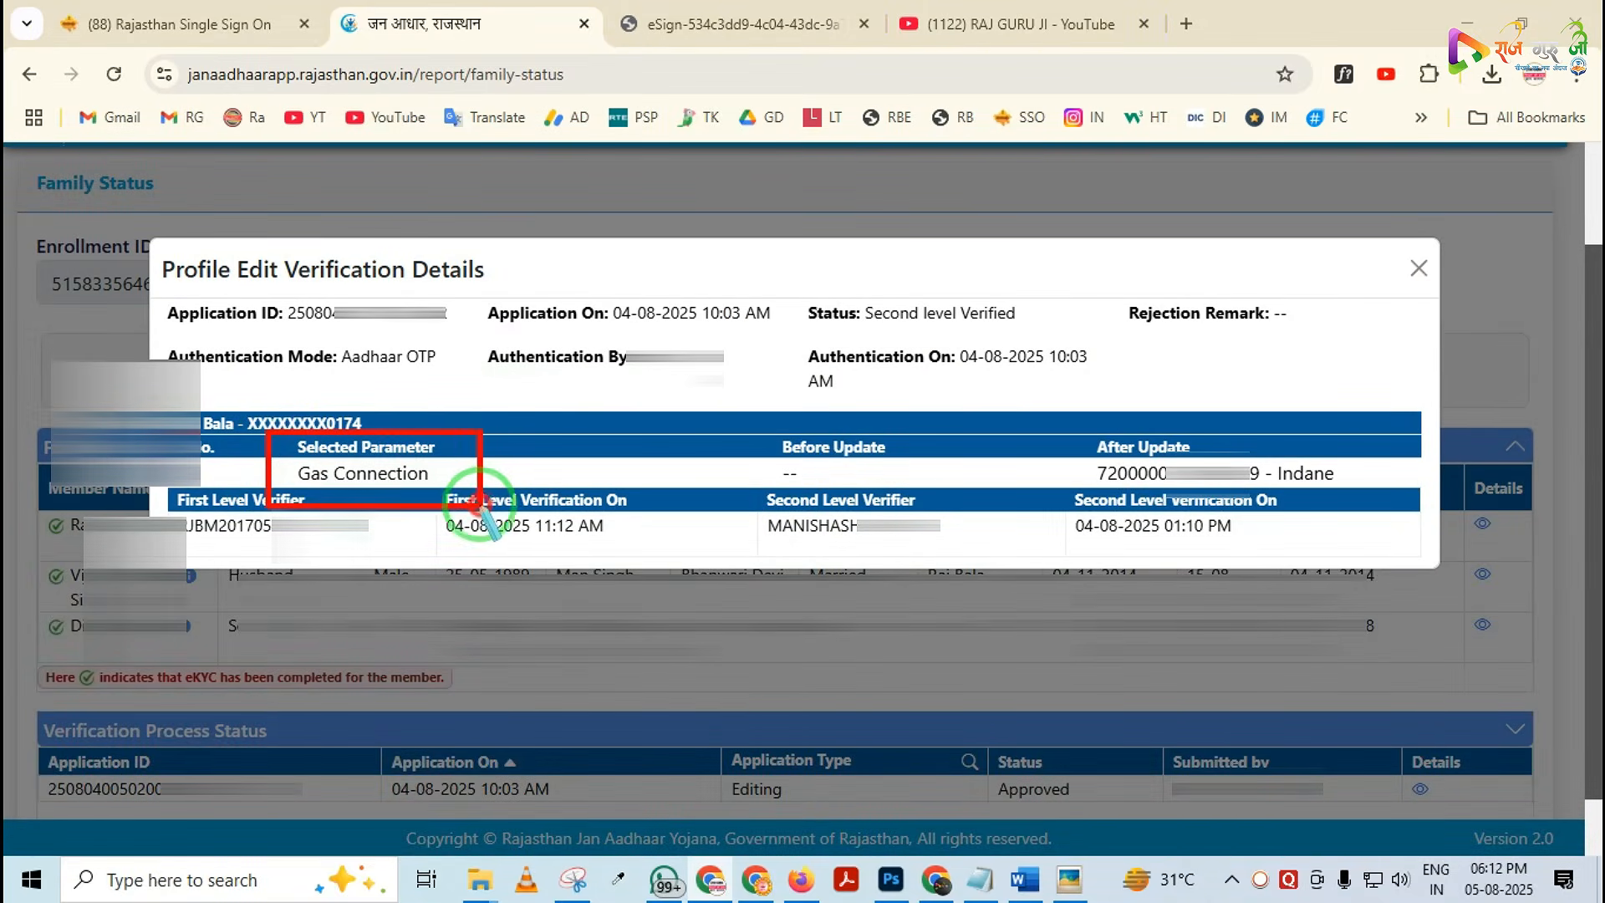
{"action": "mouse_move", "coordinate": [424, 489]}
{"action": "left_mouse_down"}
{"action": "mouse_move", "coordinate": [449, 522]}
{"action": "mouse_move", "coordinate": [681, 565]}
{"action": "left_mouse_up"}
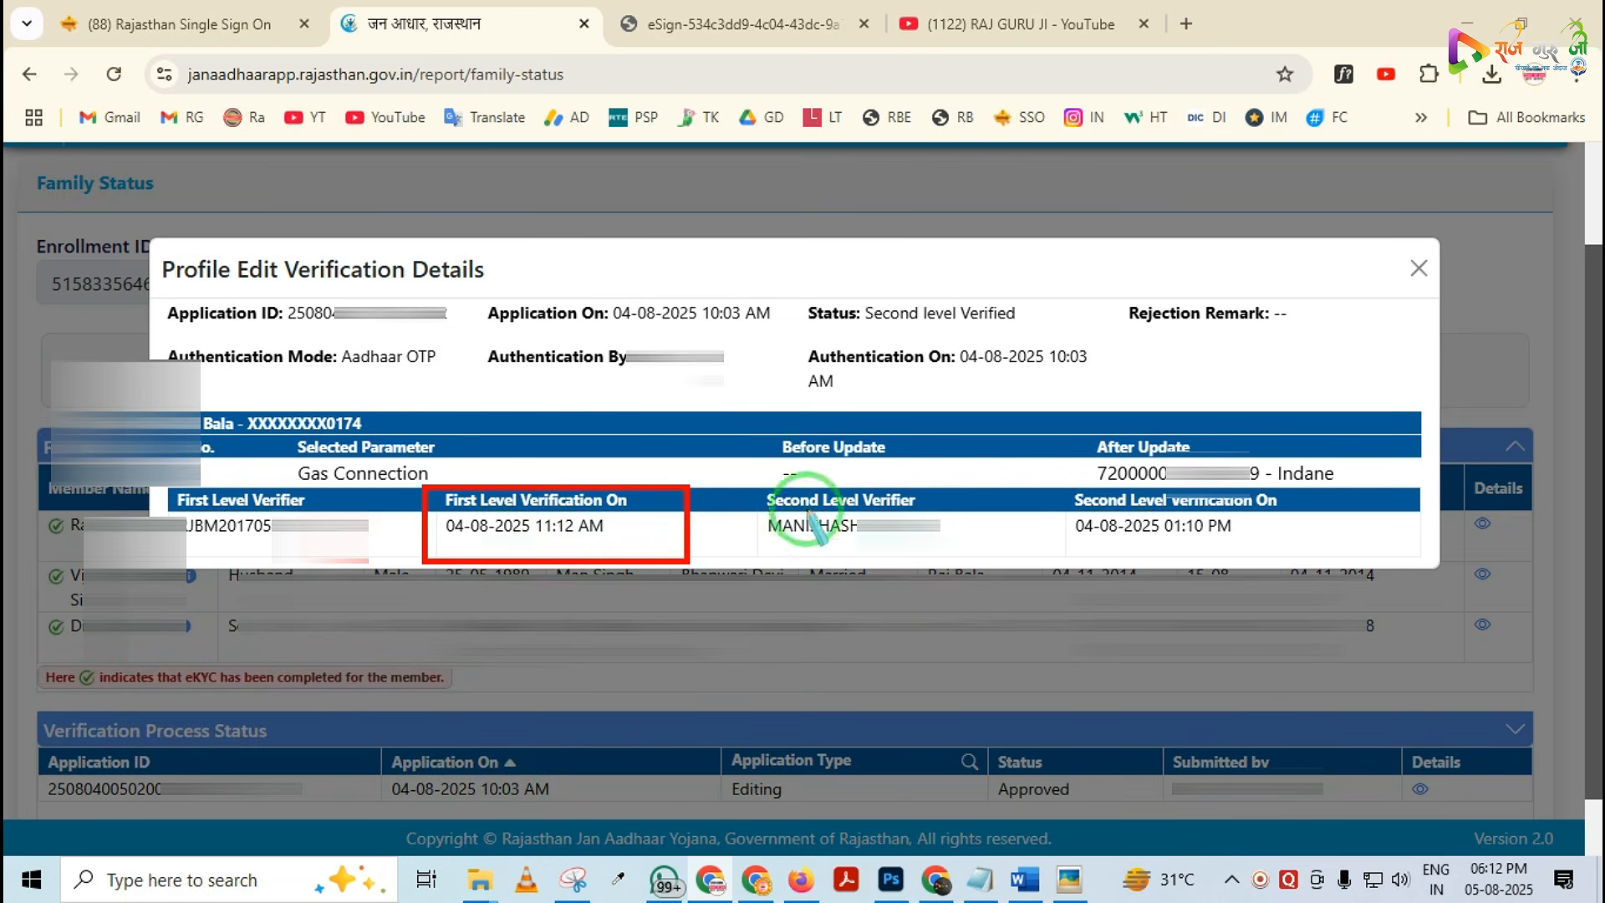
{"action": "mouse_move", "coordinate": [743, 478]}
{"action": "left_mouse_down"}
{"action": "mouse_move", "coordinate": [769, 509]}
{"action": "mouse_move", "coordinate": [950, 558]}
{"action": "left_mouse_up"}
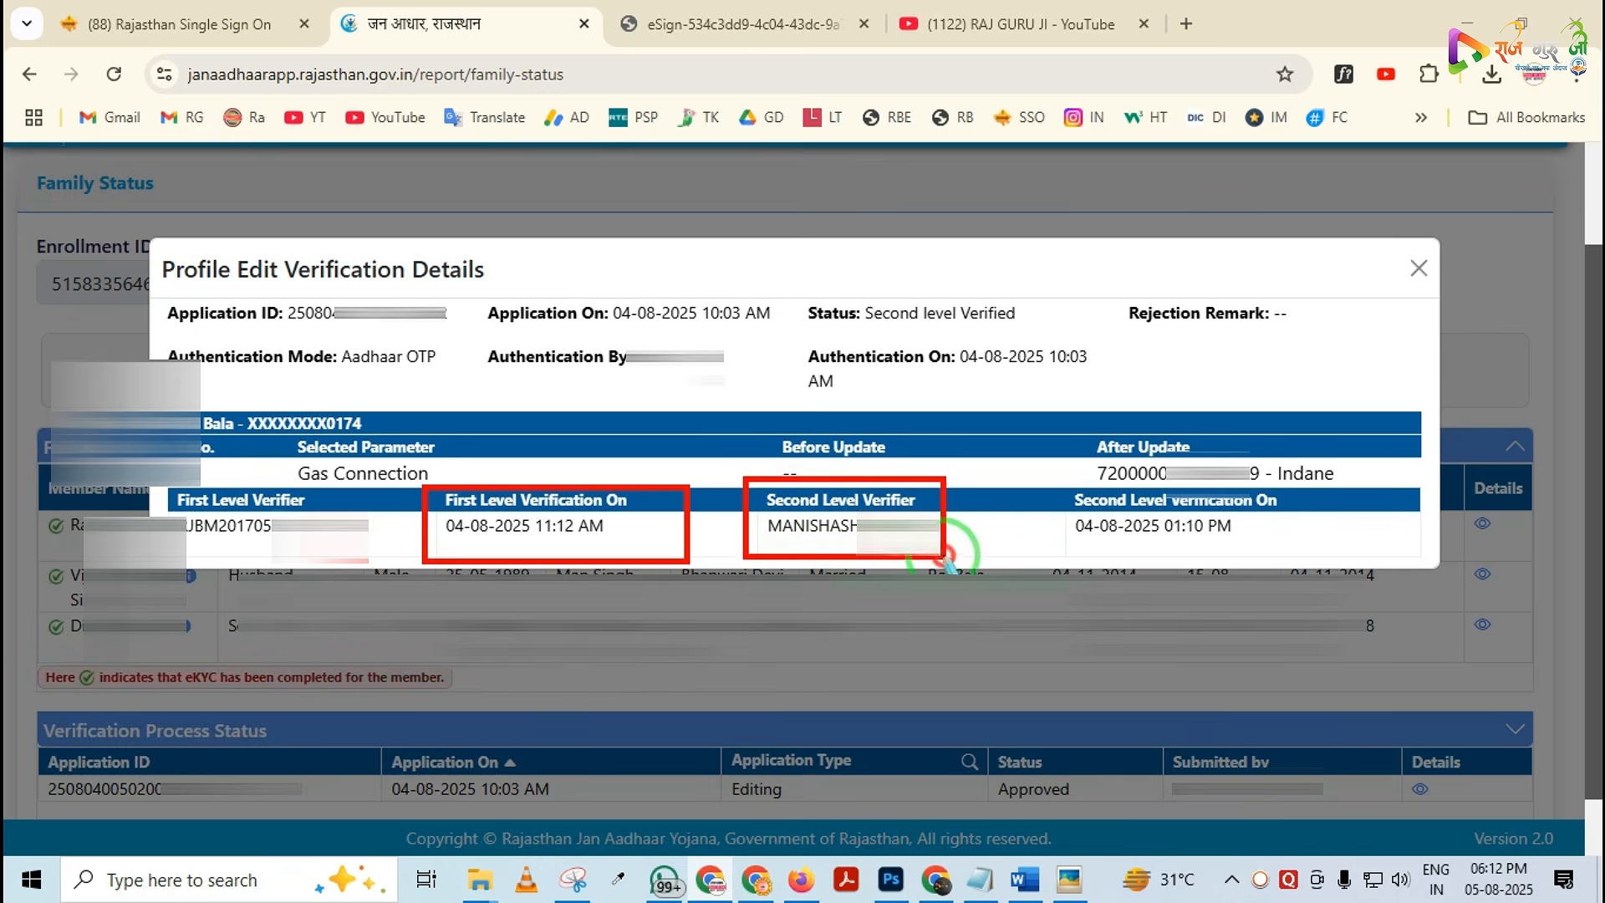
{"action": "mouse_move", "coordinate": [1053, 489]}
{"action": "left_mouse_down"}
{"action": "mouse_move", "coordinate": [1078, 510]}
{"action": "mouse_move", "coordinate": [1300, 559]}
{"action": "left_mouse_up"}
{"action": "left_click_drag", "start_coordinate": [1161, 507], "coordinate": [1228, 555]}
{"action": "key", "text": "Escape"}
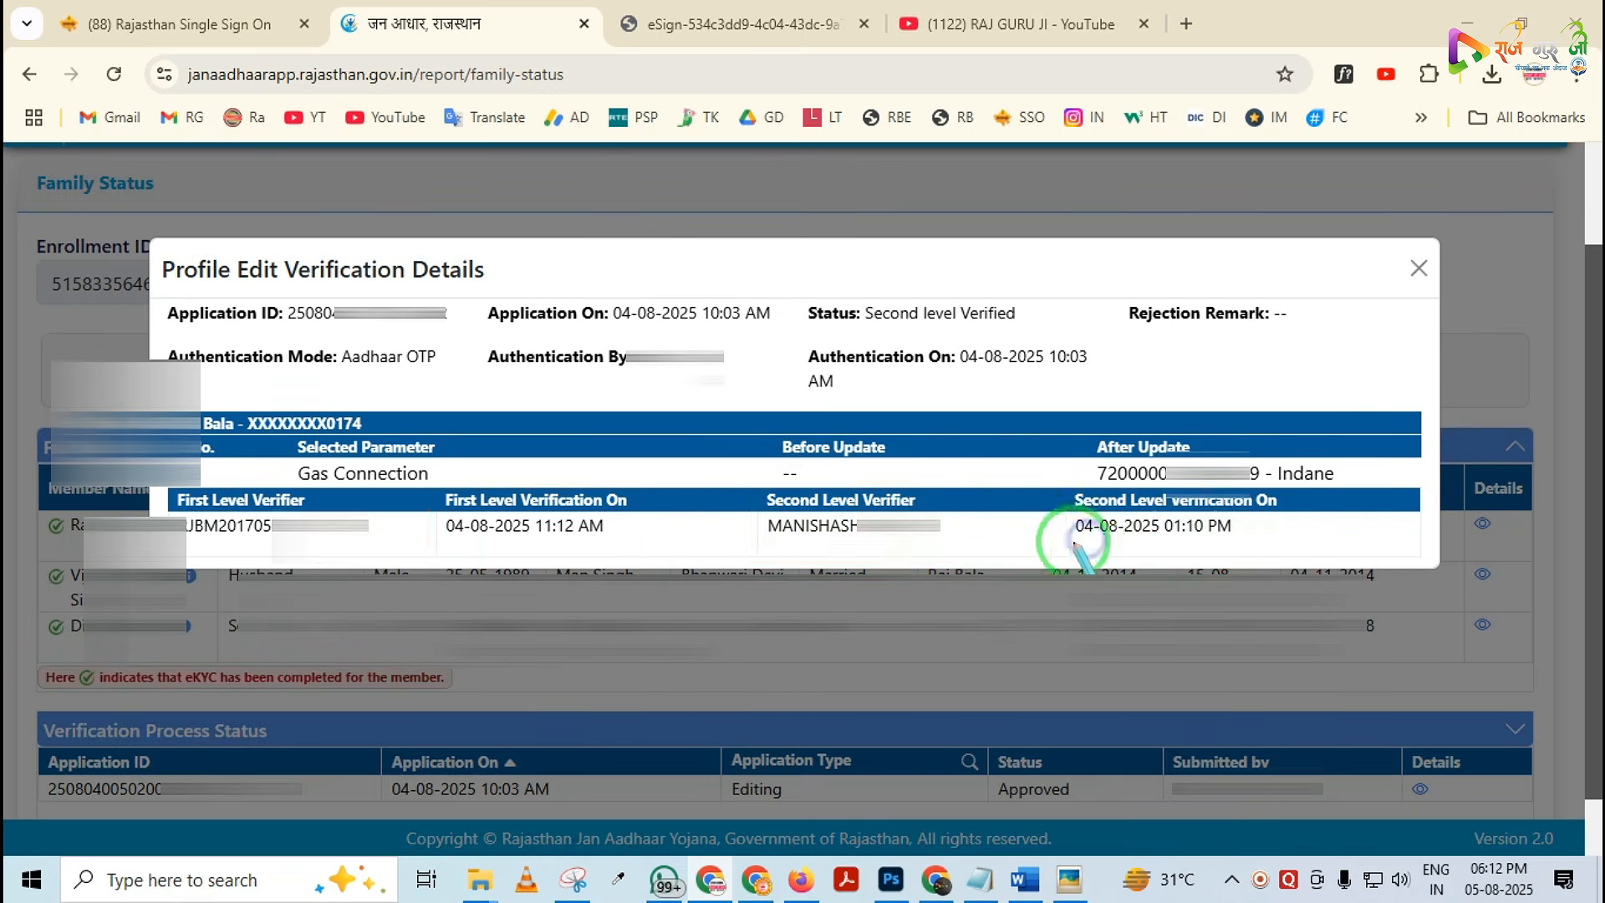
{"action": "left_click_drag", "start_coordinate": [1061, 506], "coordinate": [1147, 556]}
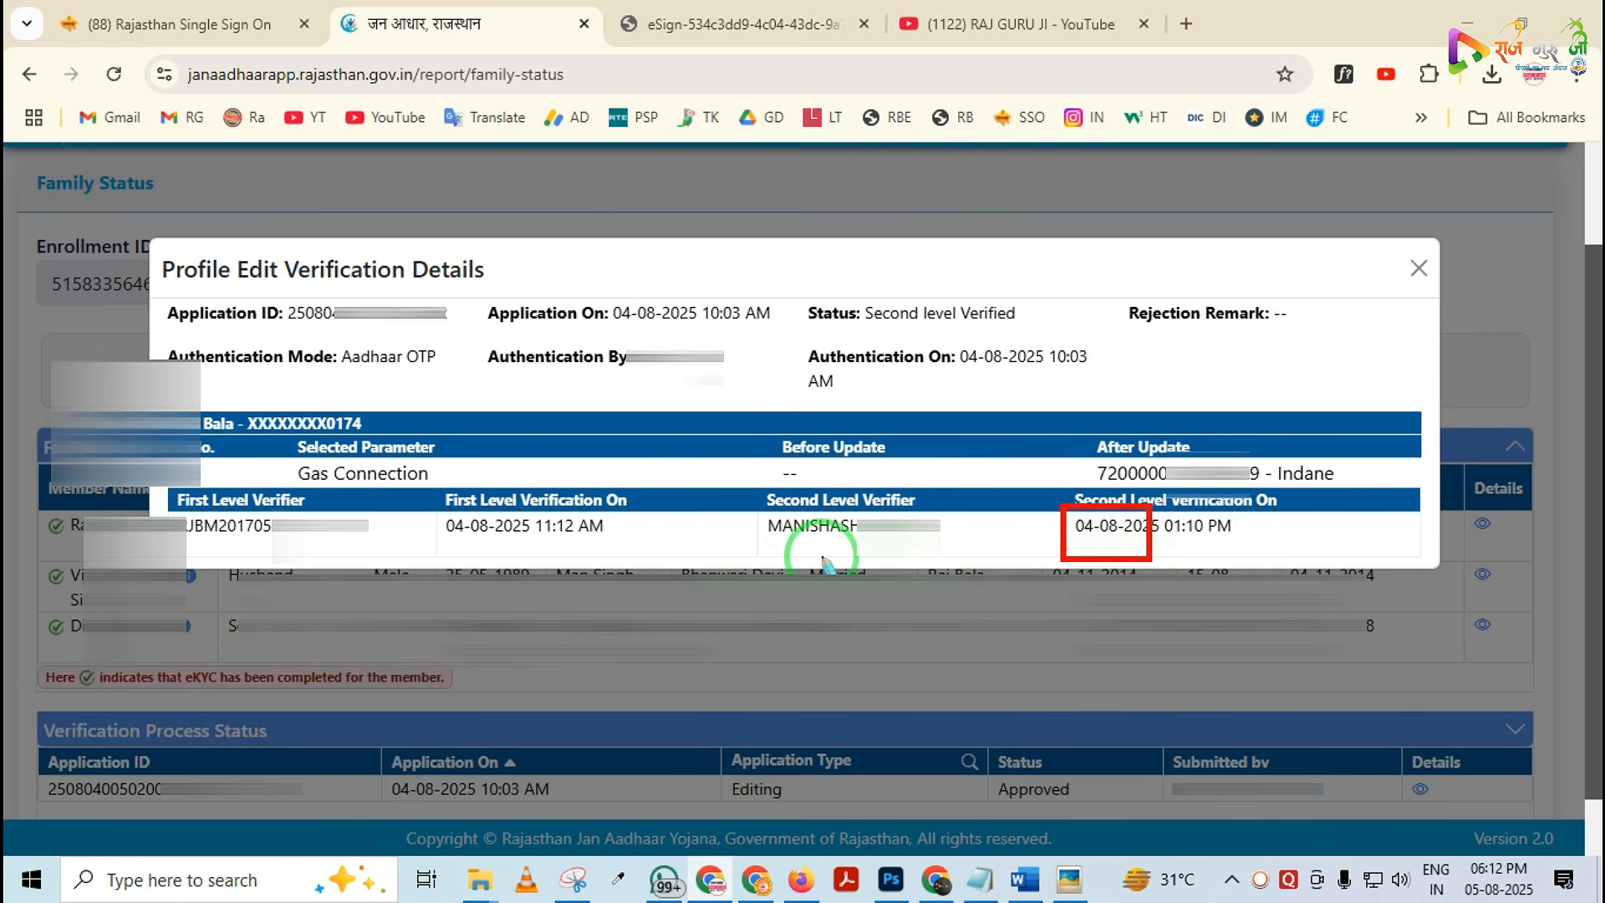
{"action": "key", "text": "Escape"}
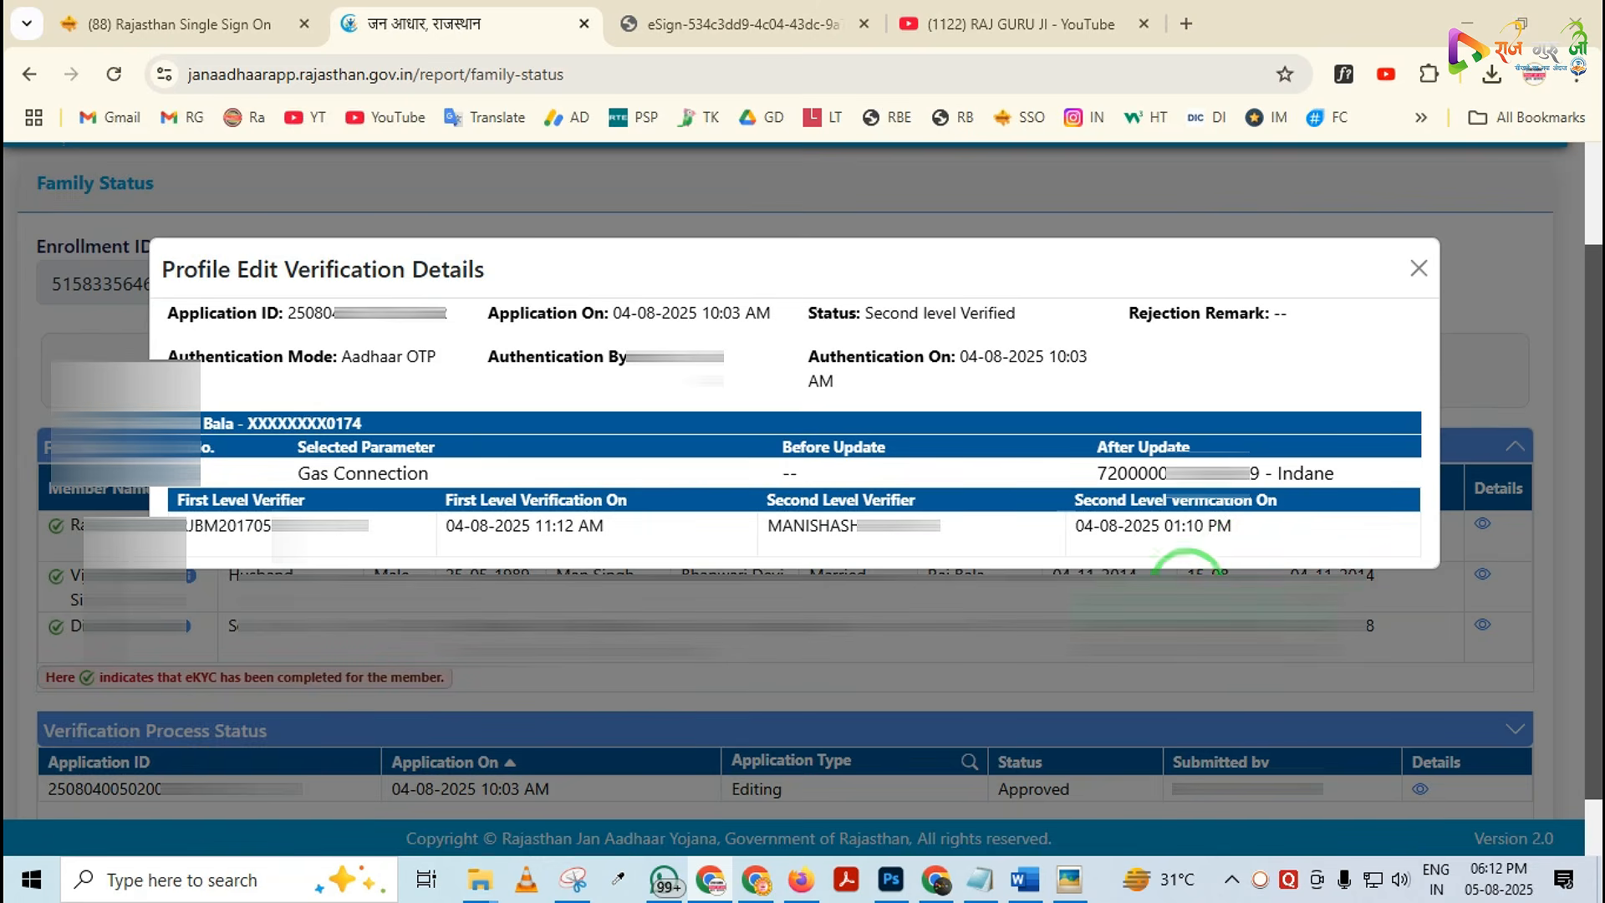
{"action": "mouse_move", "coordinate": [1048, 480]}
{"action": "left_mouse_down"}
{"action": "mouse_move", "coordinate": [1220, 561]}
{"action": "mouse_move", "coordinate": [1243, 552]}
{"action": "left_mouse_up"}
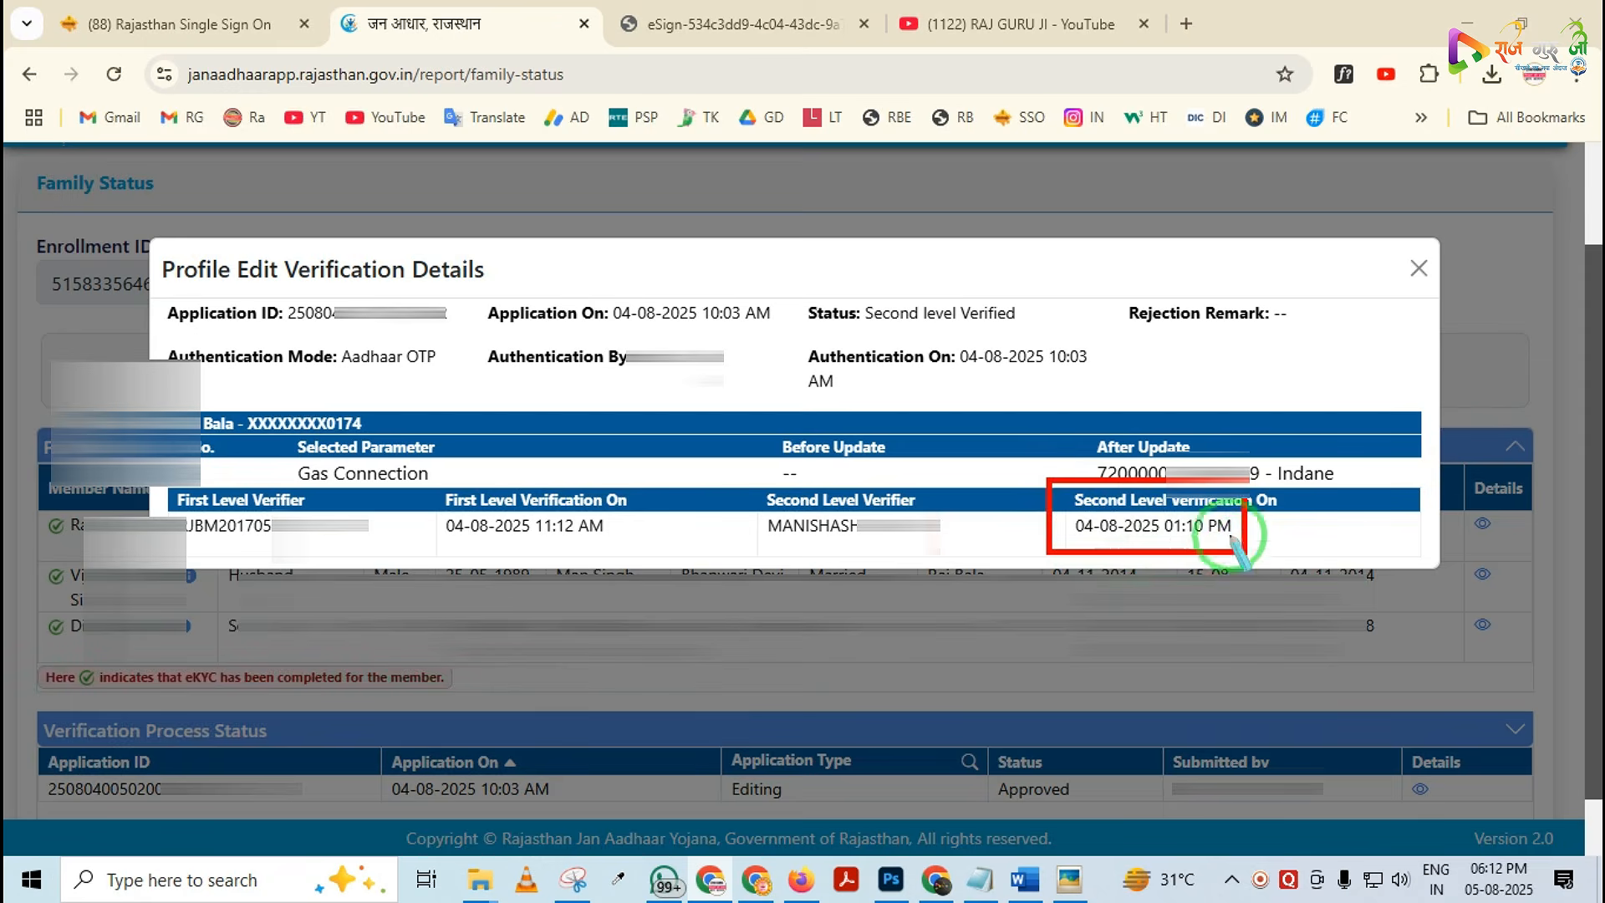
{"action": "right_click", "coordinate": [857, 480]}
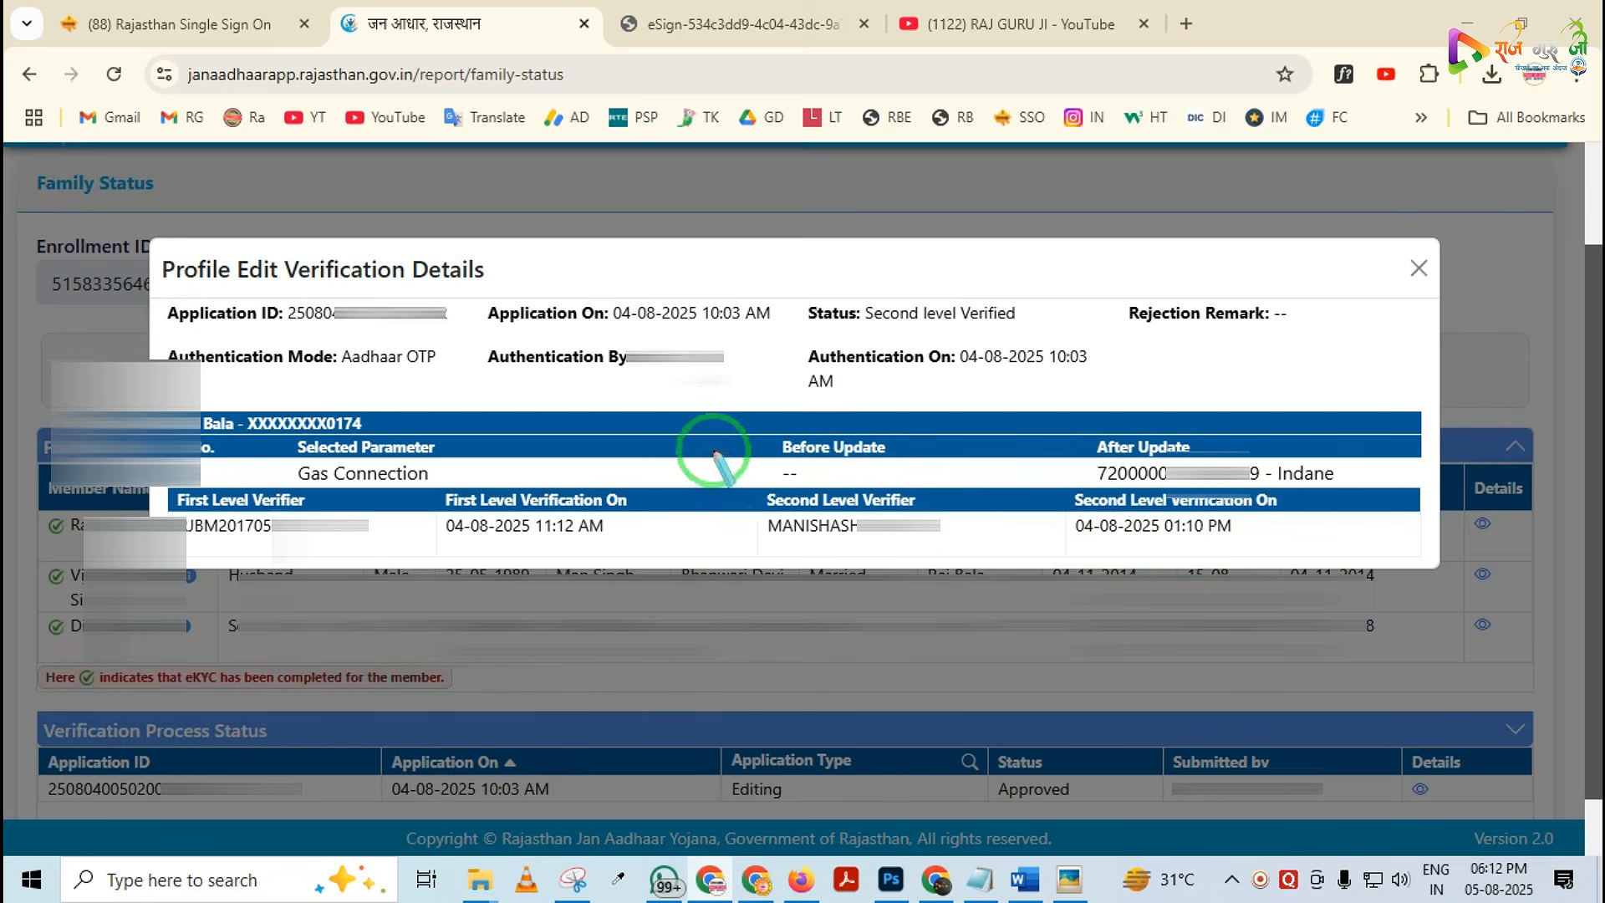